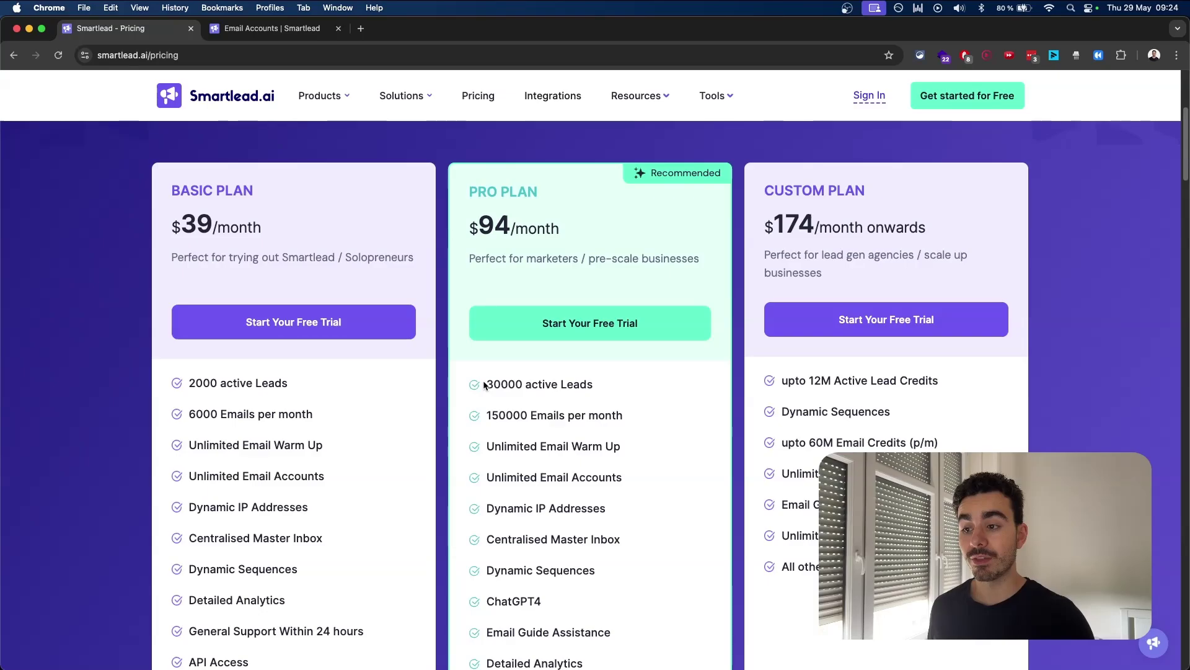
Review the Pro plan's active lead allowance and the options for connecting mailboxes, including bulk CSV upload
drag(487, 384, 590, 393)
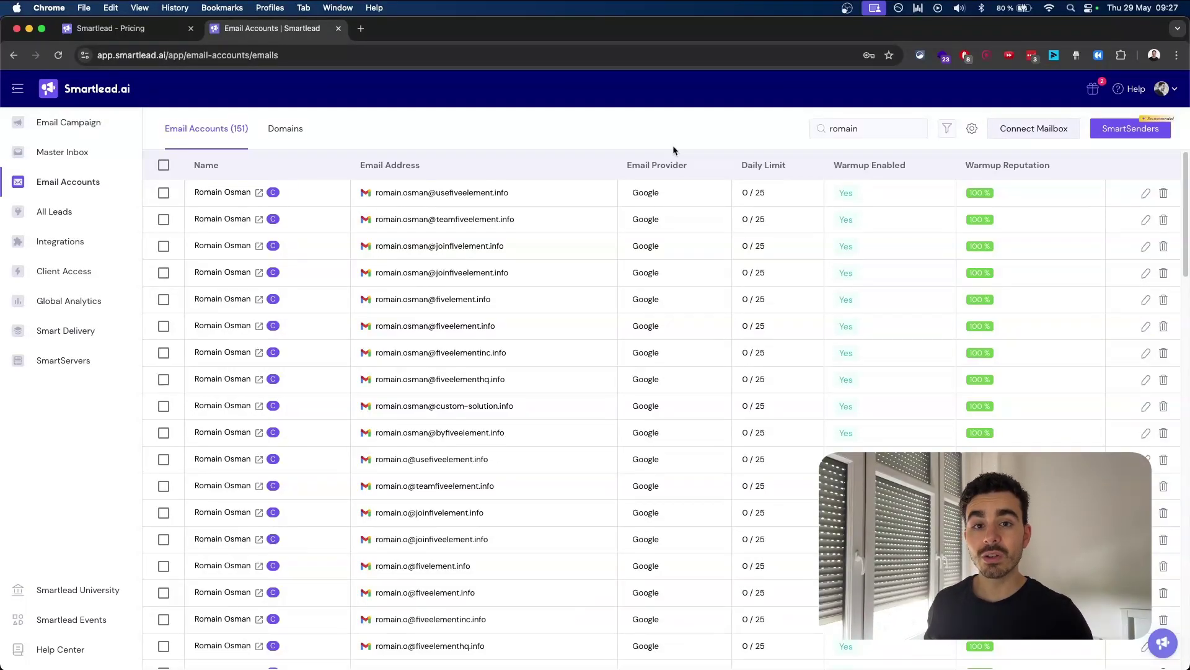
click(1054, 128)
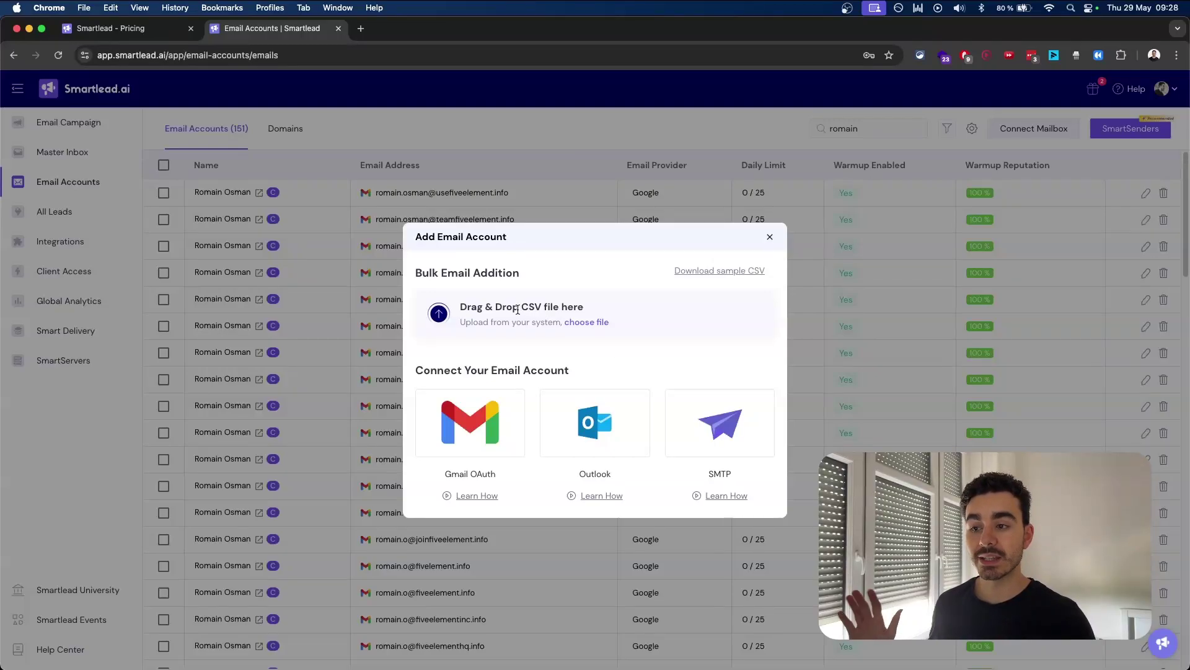
drag(518, 309, 573, 308)
click(600, 305)
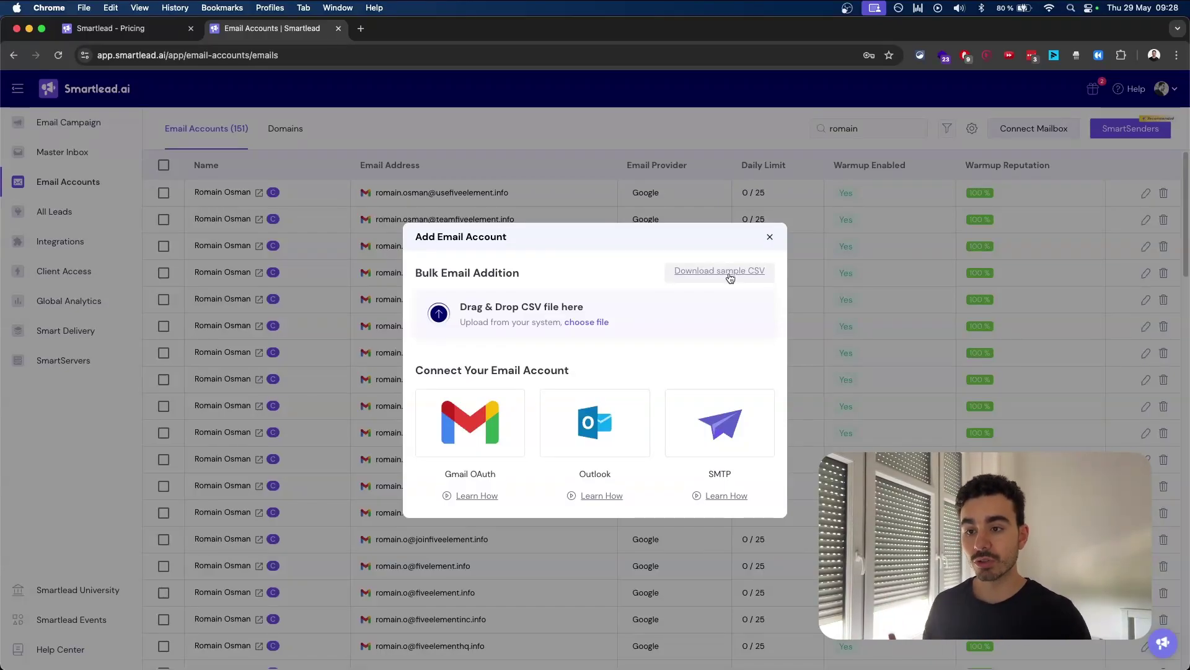
click(734, 145)
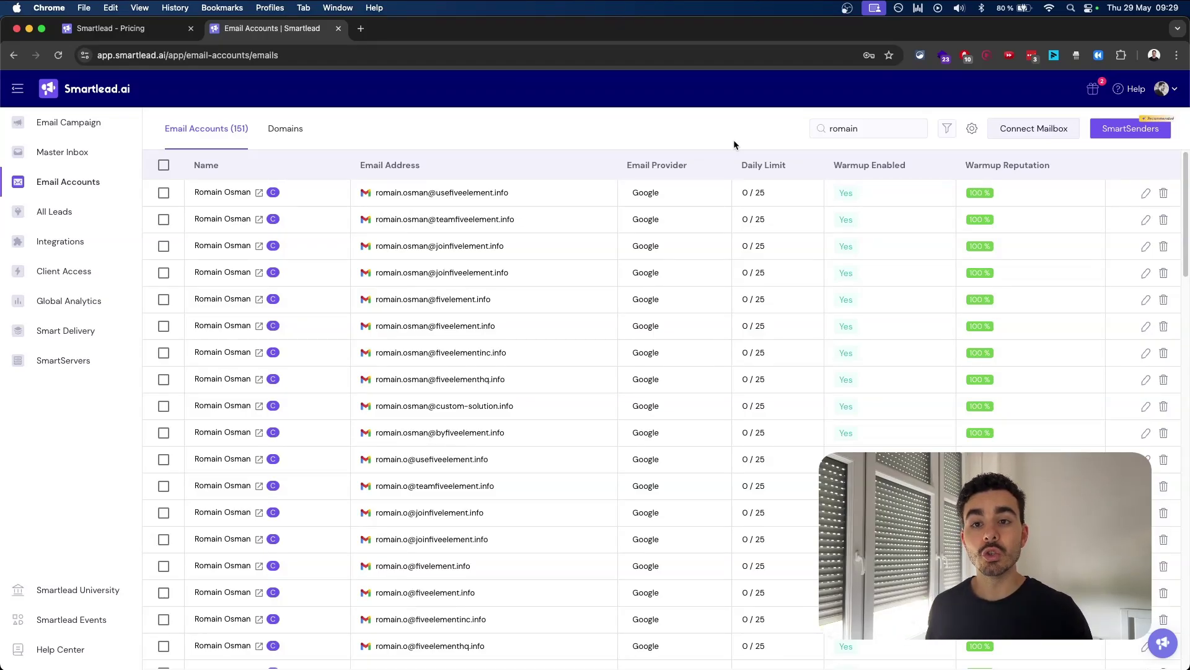
Look through the SmartSenders mailbox vendors and visit the lunatro.mx mailbox provider site
click(1134, 133)
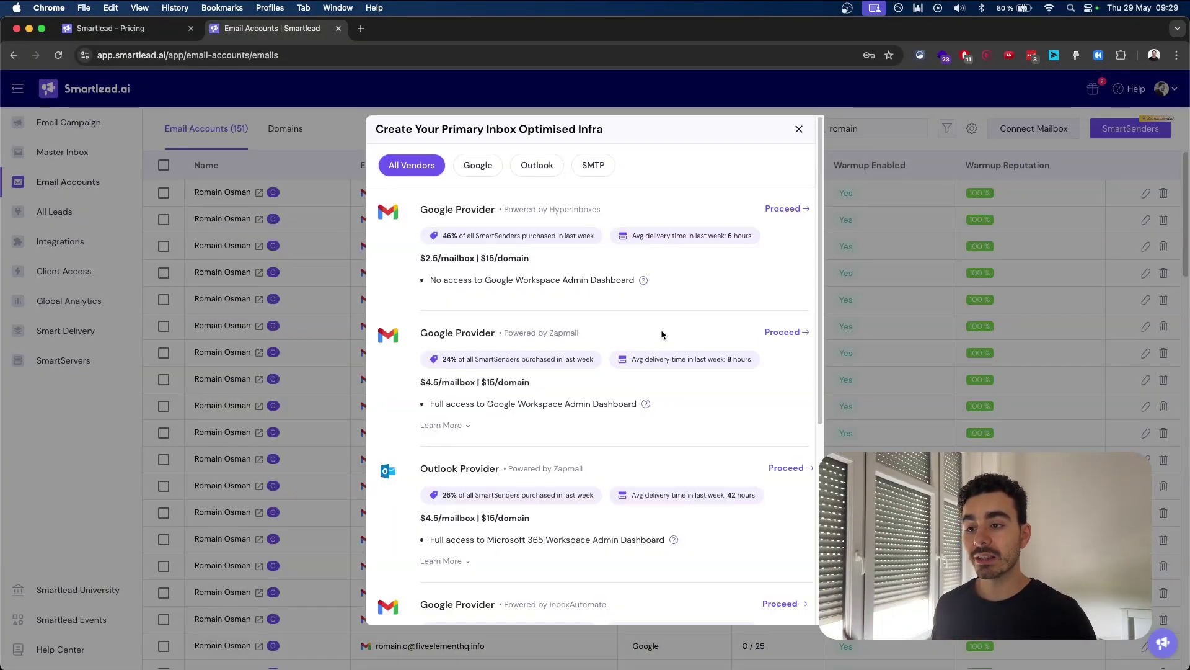
scroll(545, 414, down, 6)
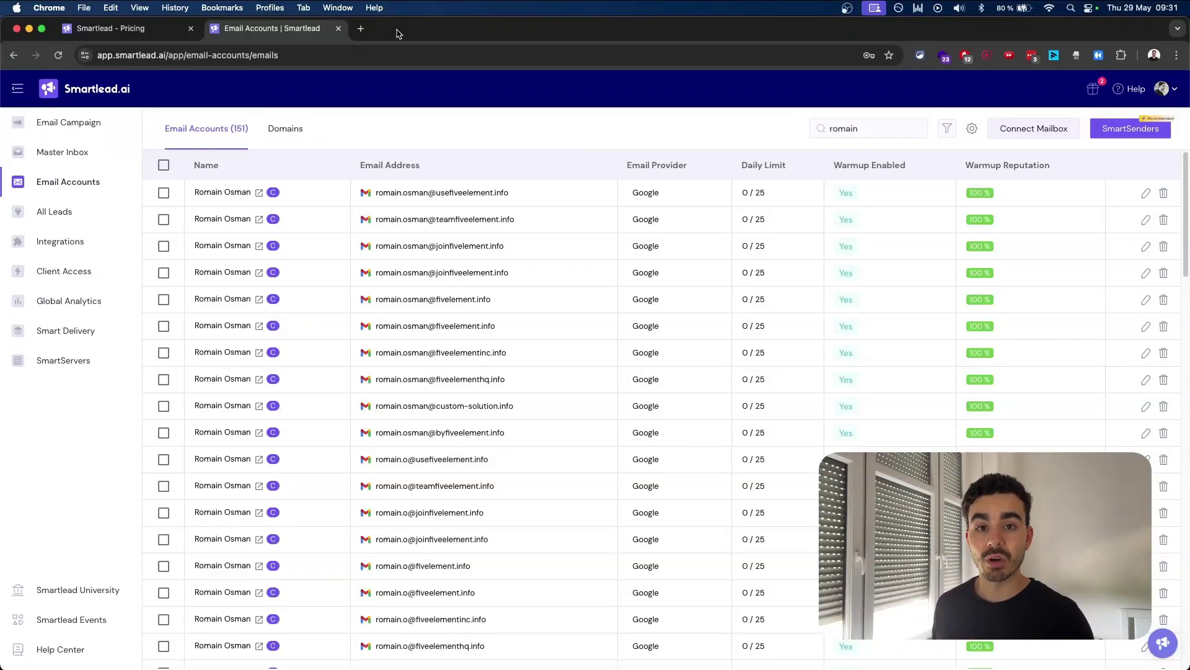
click(361, 28)
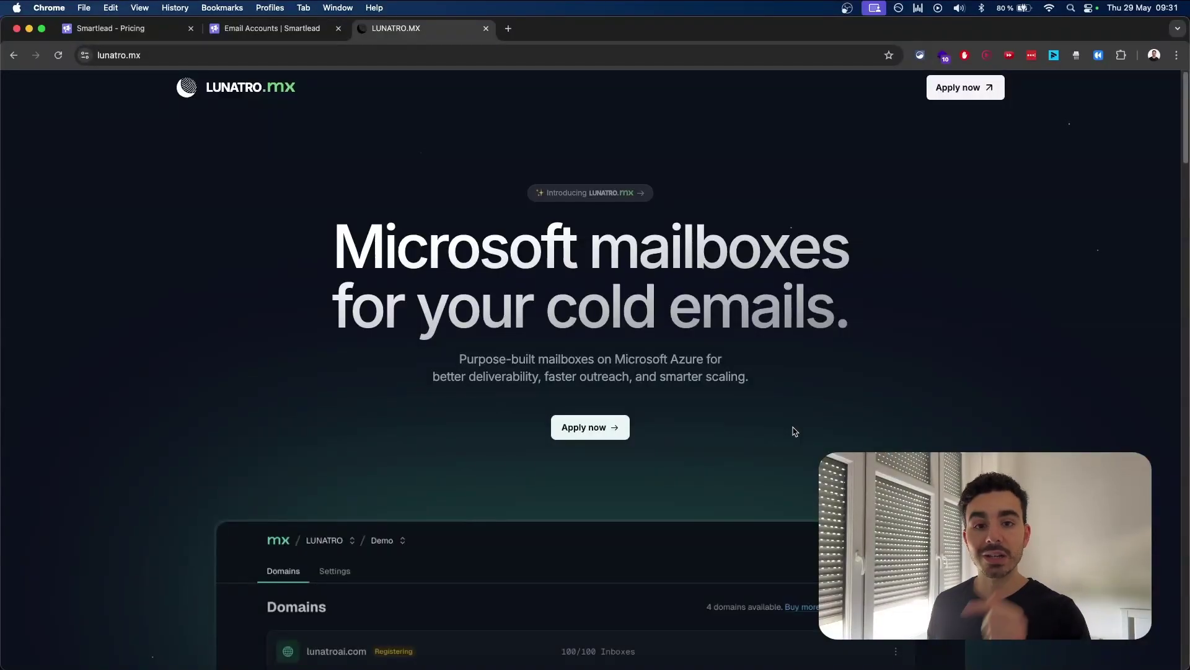
key(super+w)
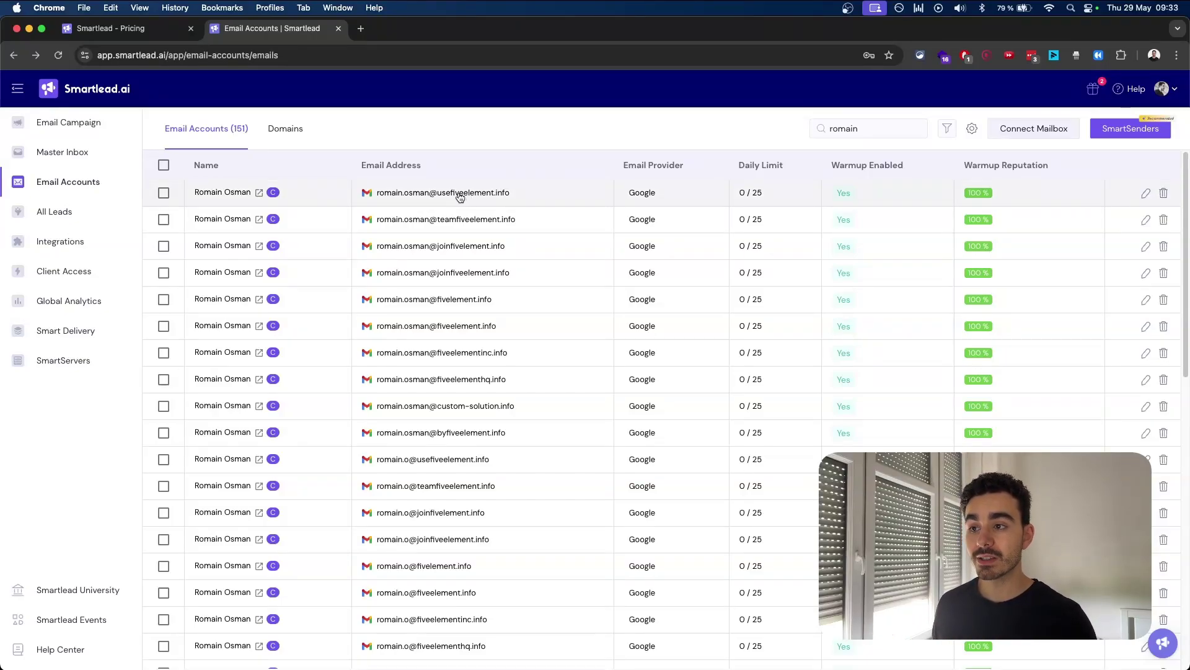
Select the first five mailboxes in the email accounts list
click(163, 192)
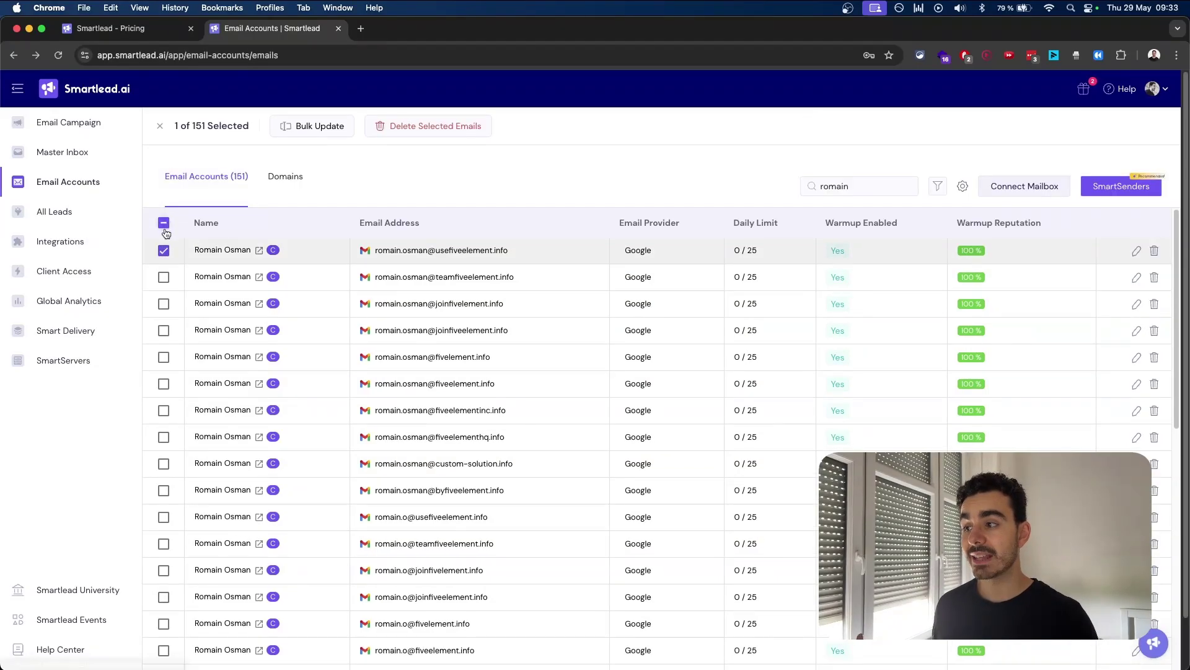
click(164, 277)
click(163, 304)
click(163, 330)
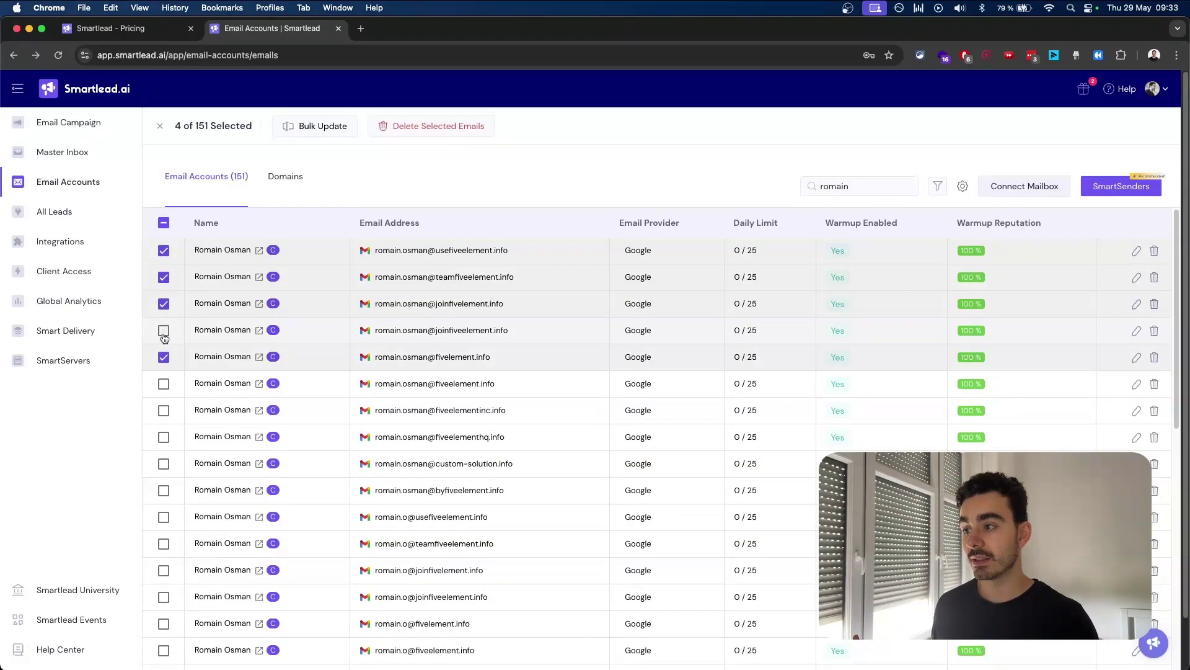
click(163, 358)
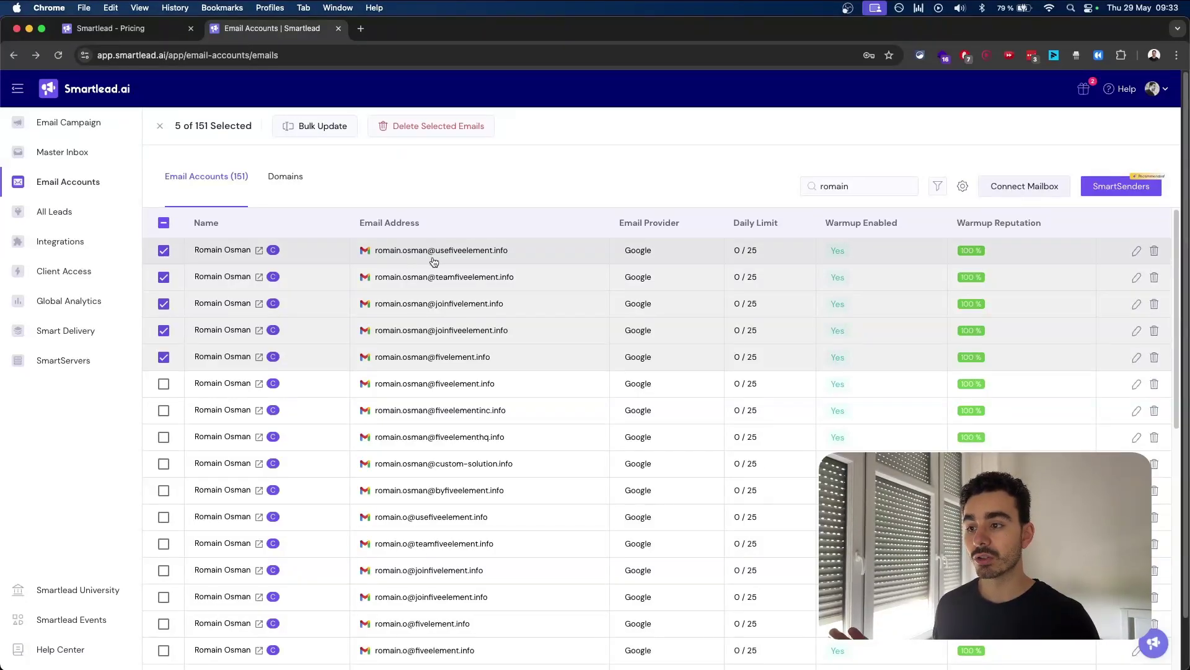
Open the first mailbox and examine its general settings for messages per day, minimum time gap, signature and BCC to CRM
click(459, 263)
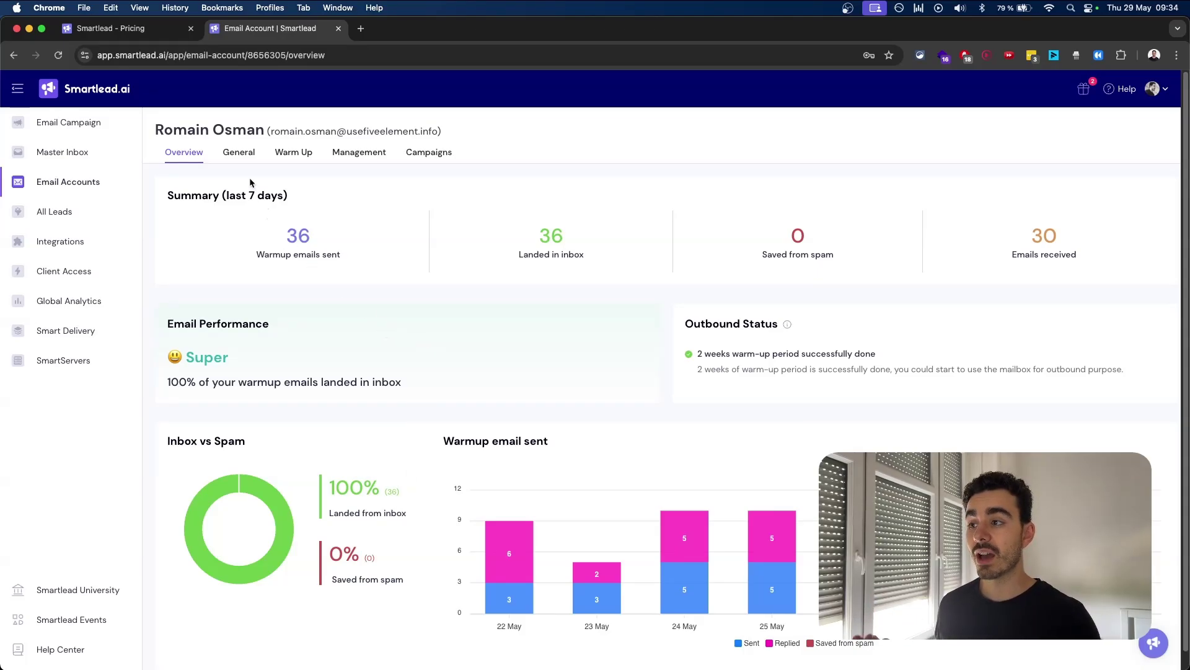
click(246, 155)
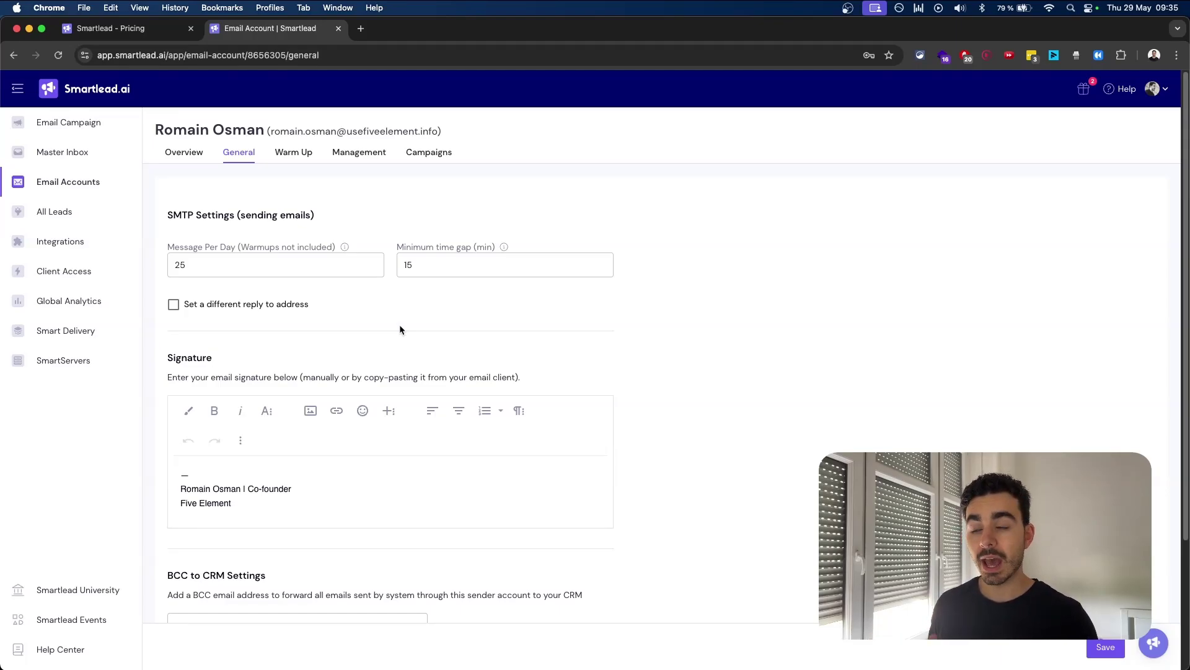
click(313, 269)
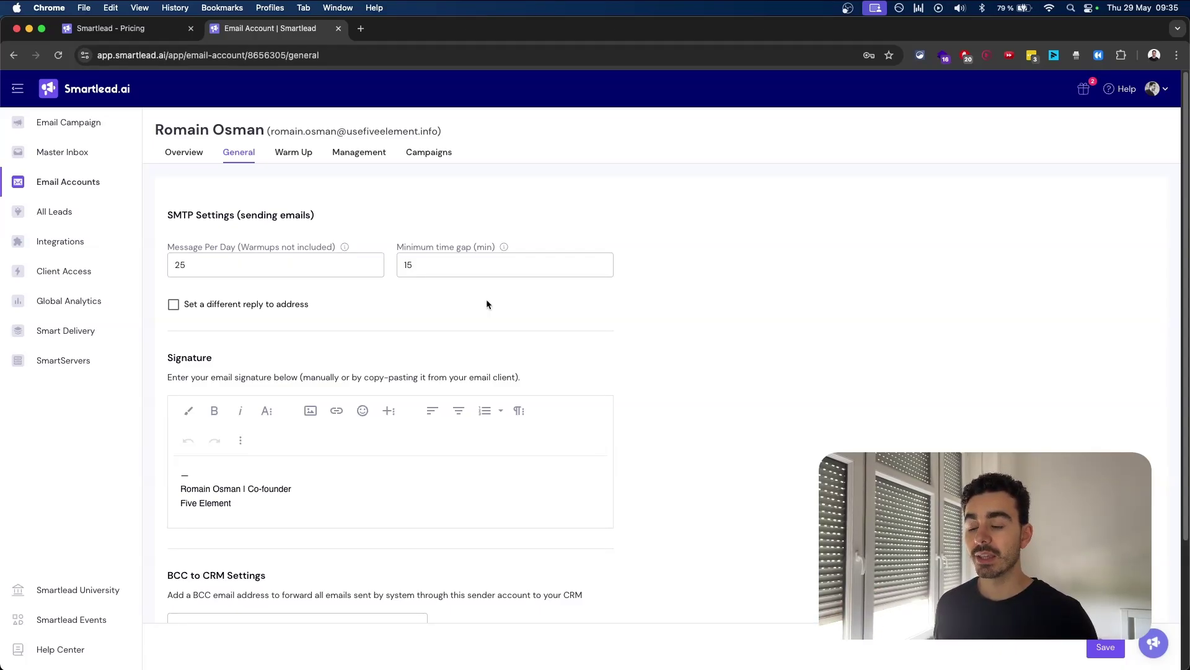
drag(404, 246, 477, 245)
click(477, 245)
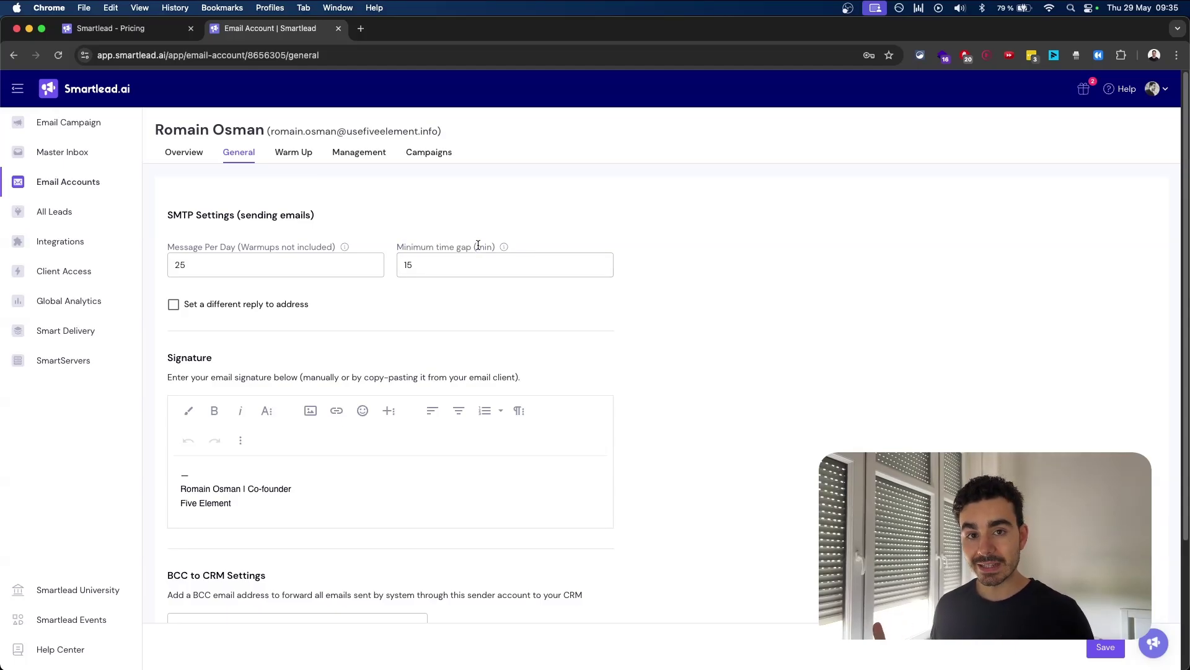
click(458, 264)
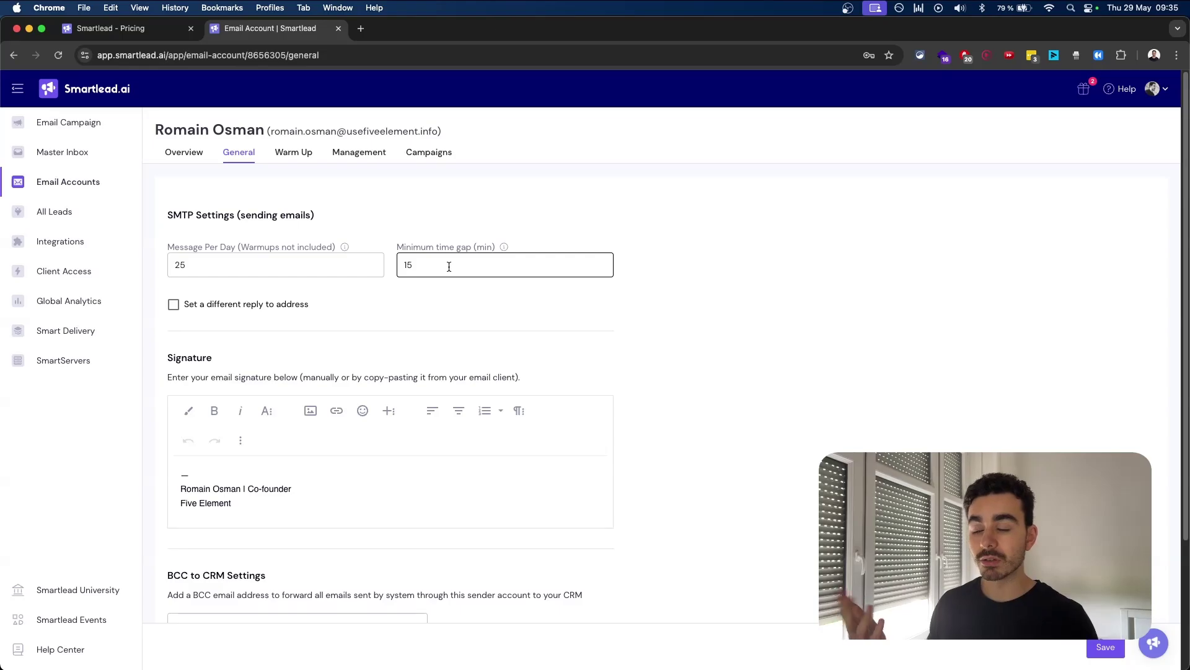
double_click(450, 267)
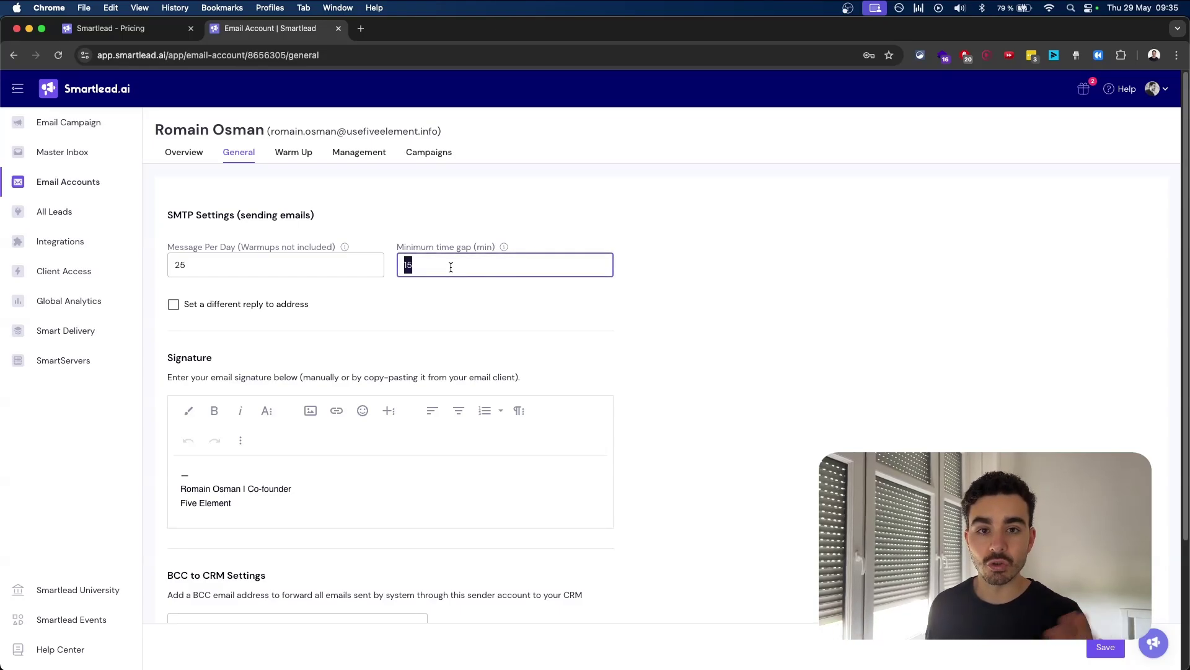
click(473, 503)
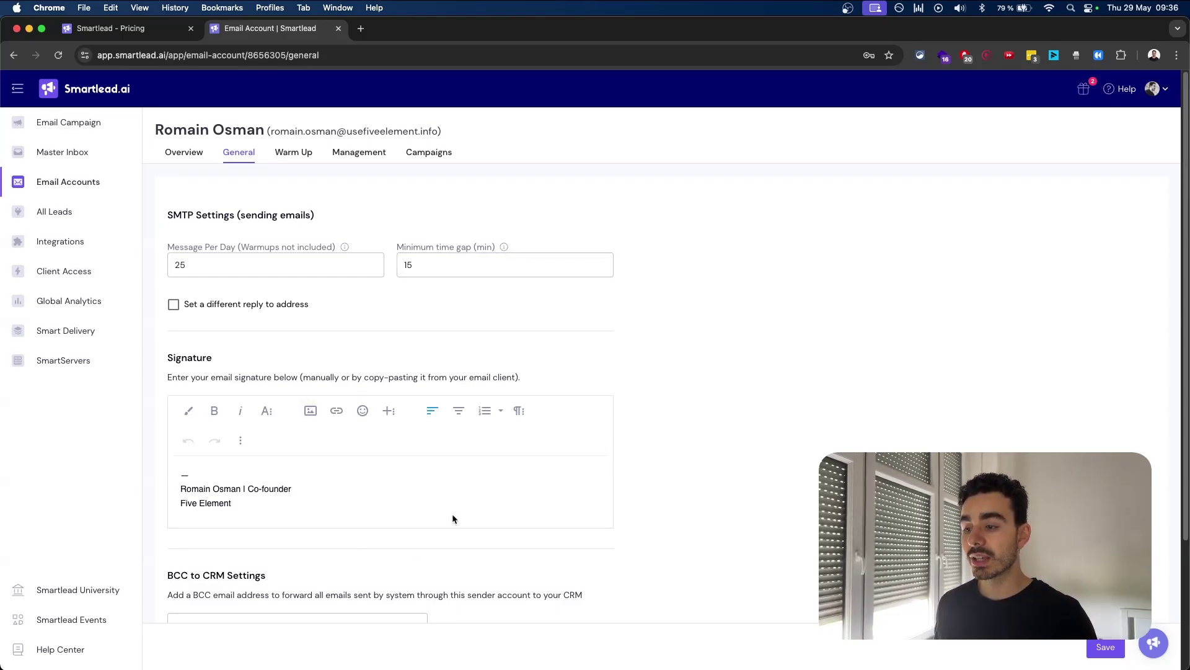
scroll(357, 476, down, 1)
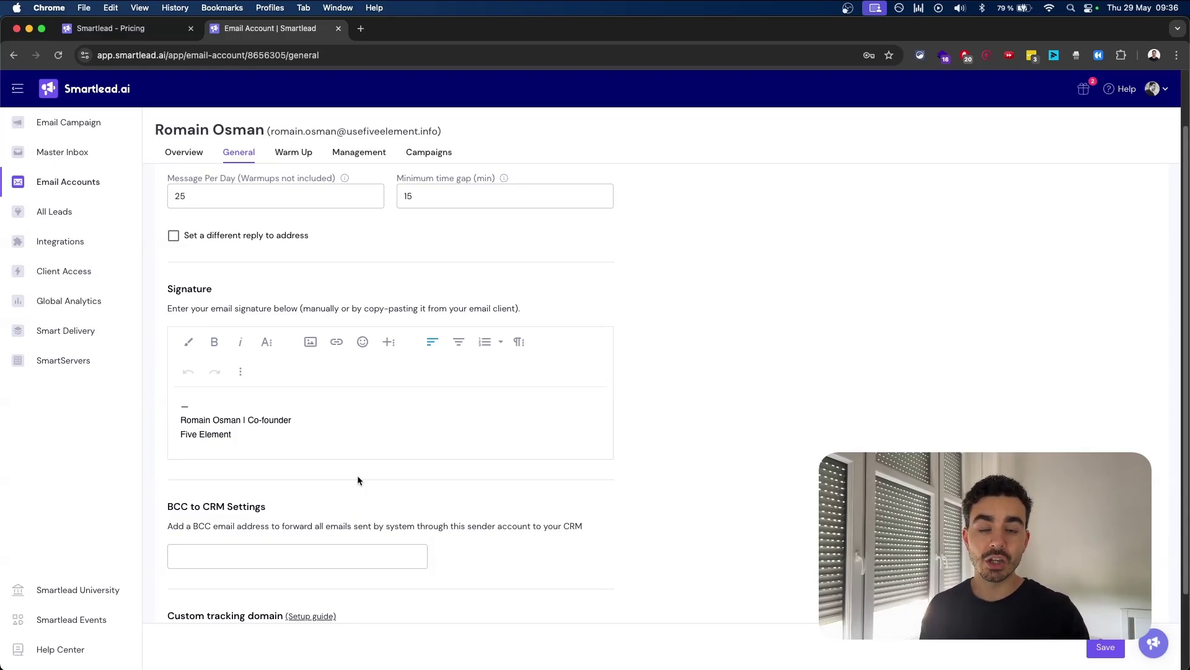
click(358, 478)
scroll(305, 179, up, 2)
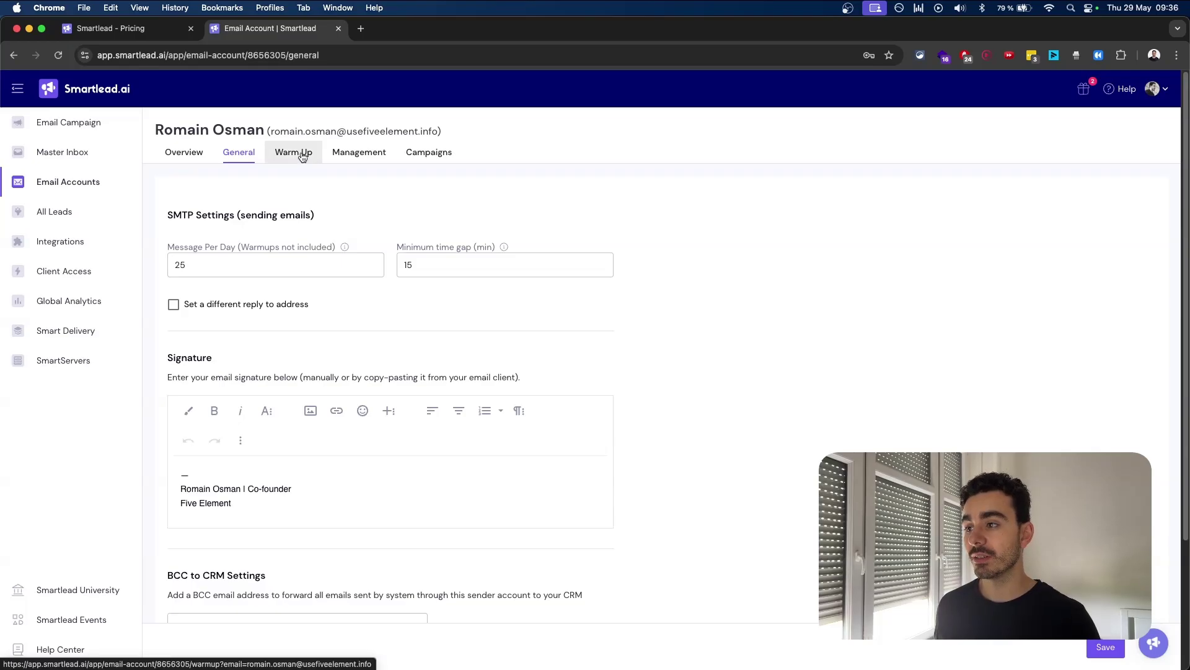
Examine the mailbox's warm-up settings, including daily rampup, randomised volume, reply rate and custom identifier tag
click(303, 157)
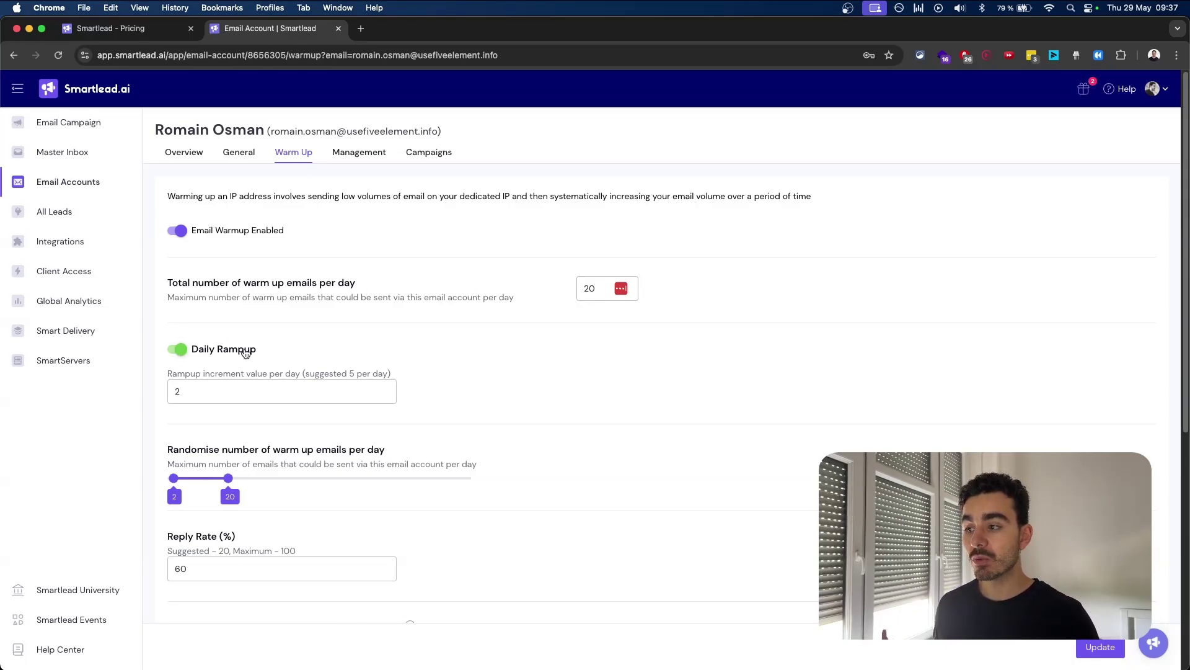
click(206, 394)
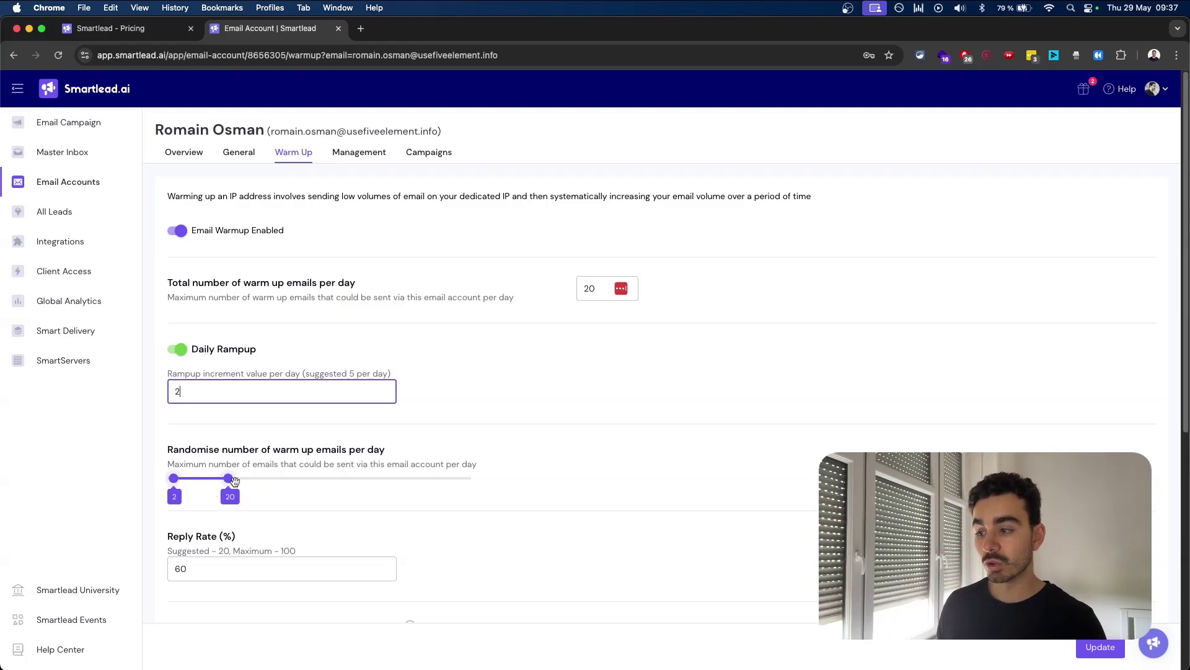
click(211, 547)
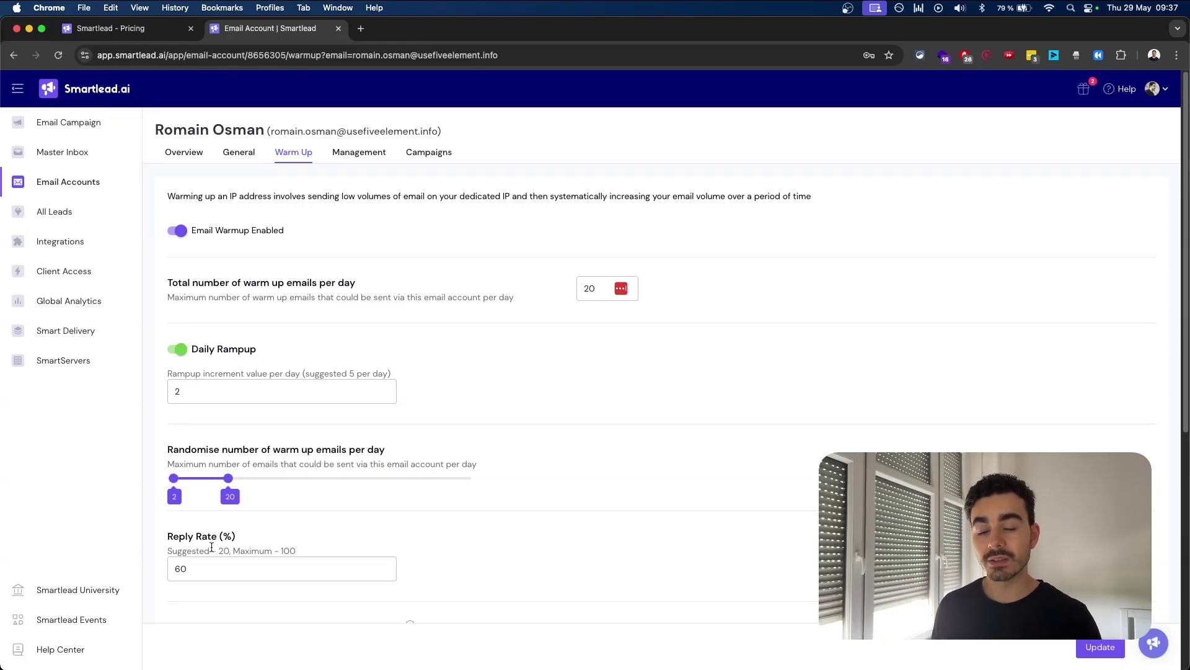
scroll(212, 548, down, 6)
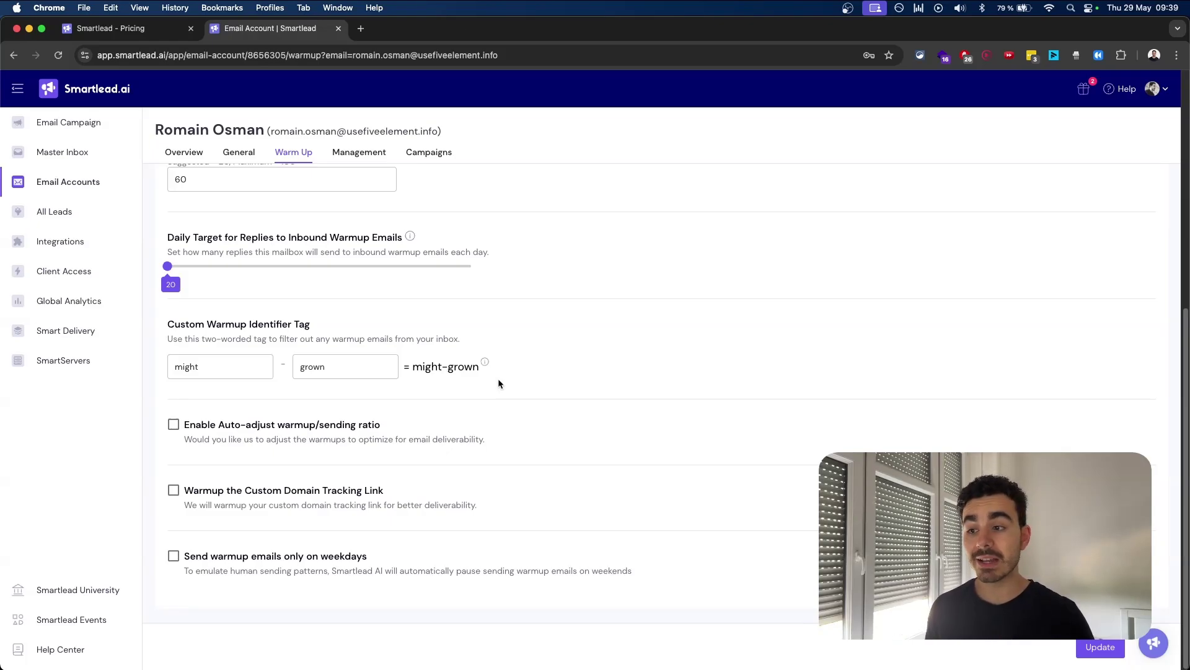
drag(414, 369, 478, 370)
click(478, 370)
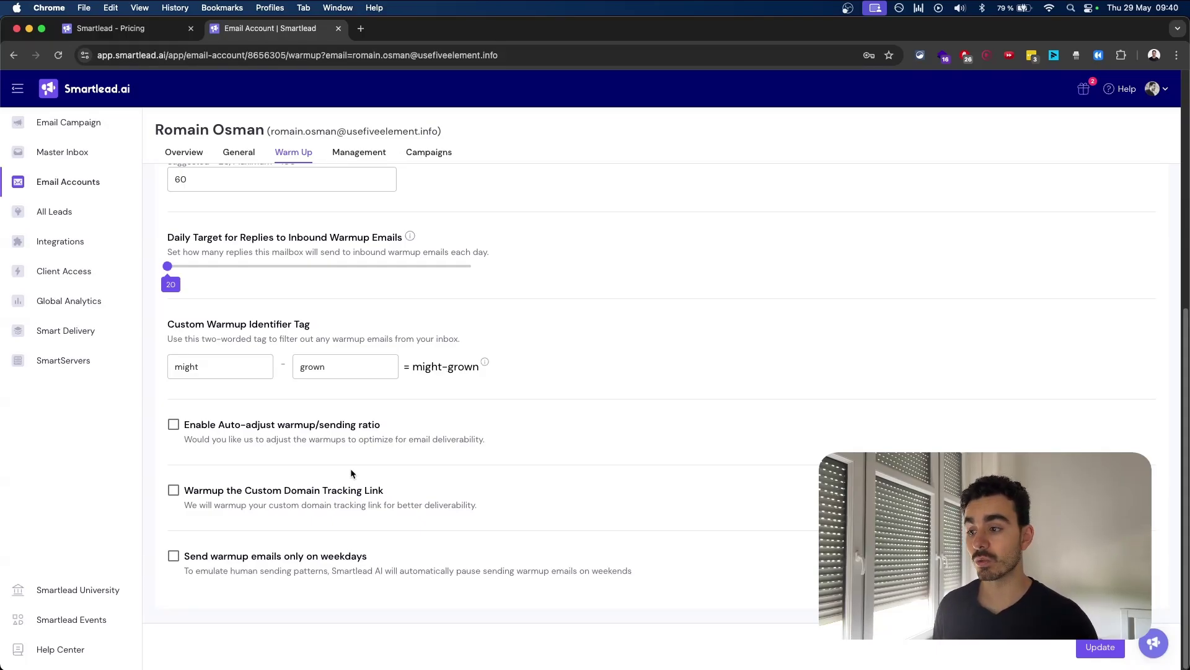
scroll(329, 279, up, 6)
Review the mailbox's tag and client assignment options and the campaigns it is used in
click(366, 154)
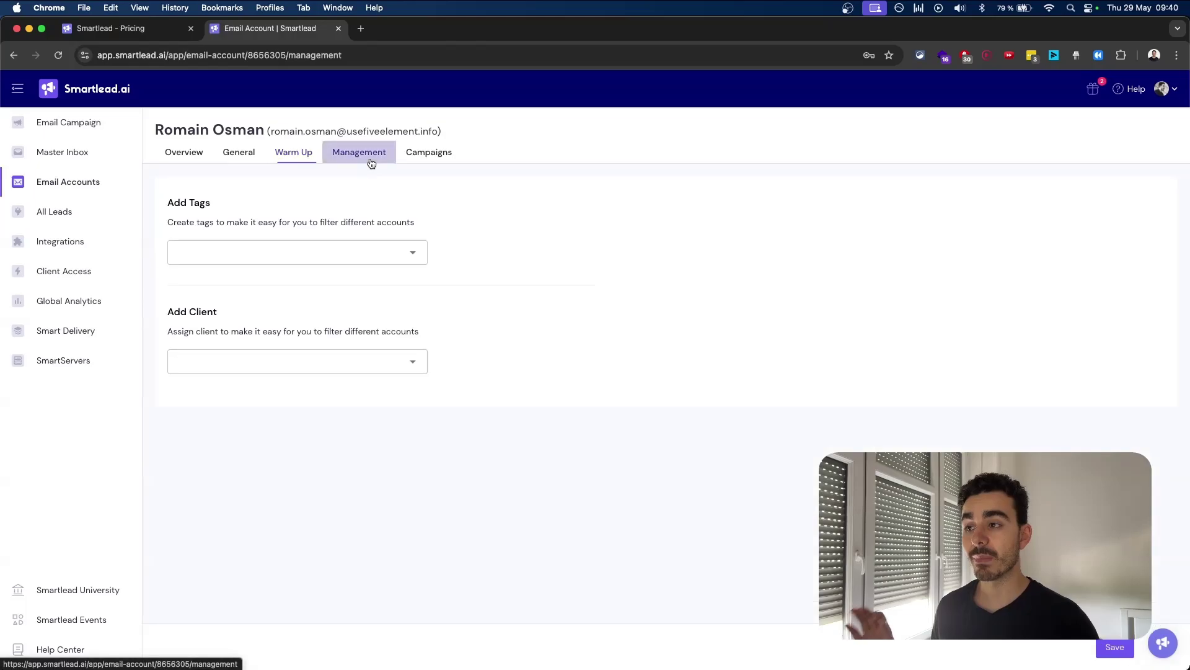
drag(184, 222, 372, 224)
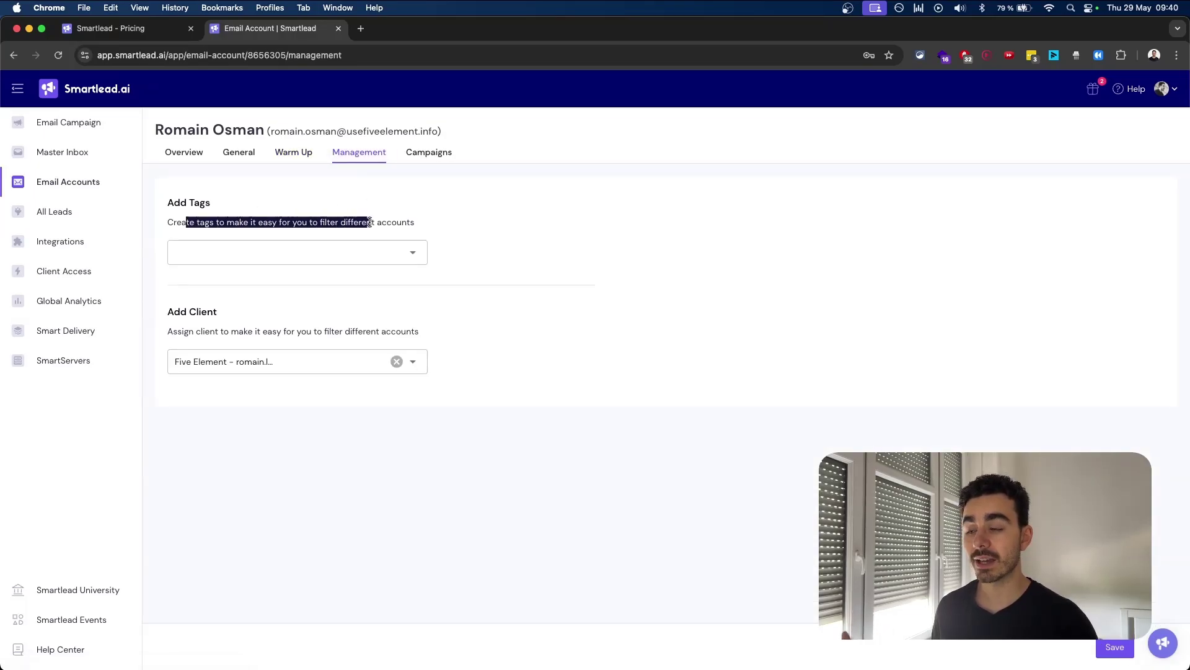
click(372, 223)
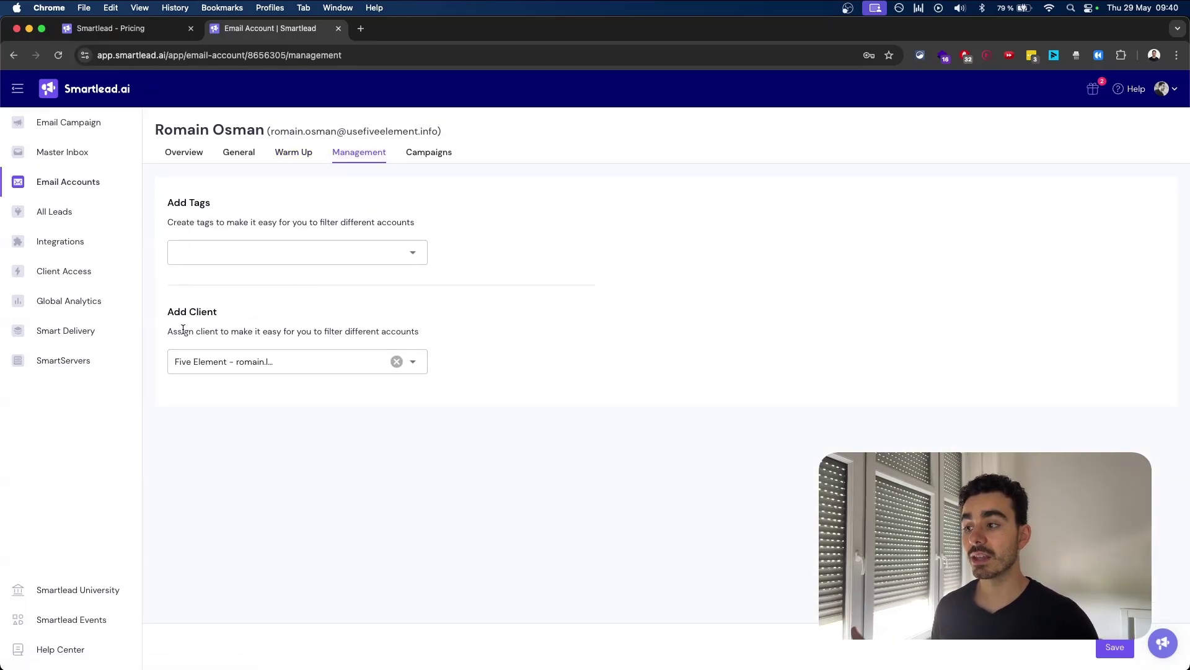
drag(183, 330, 374, 333)
click(374, 333)
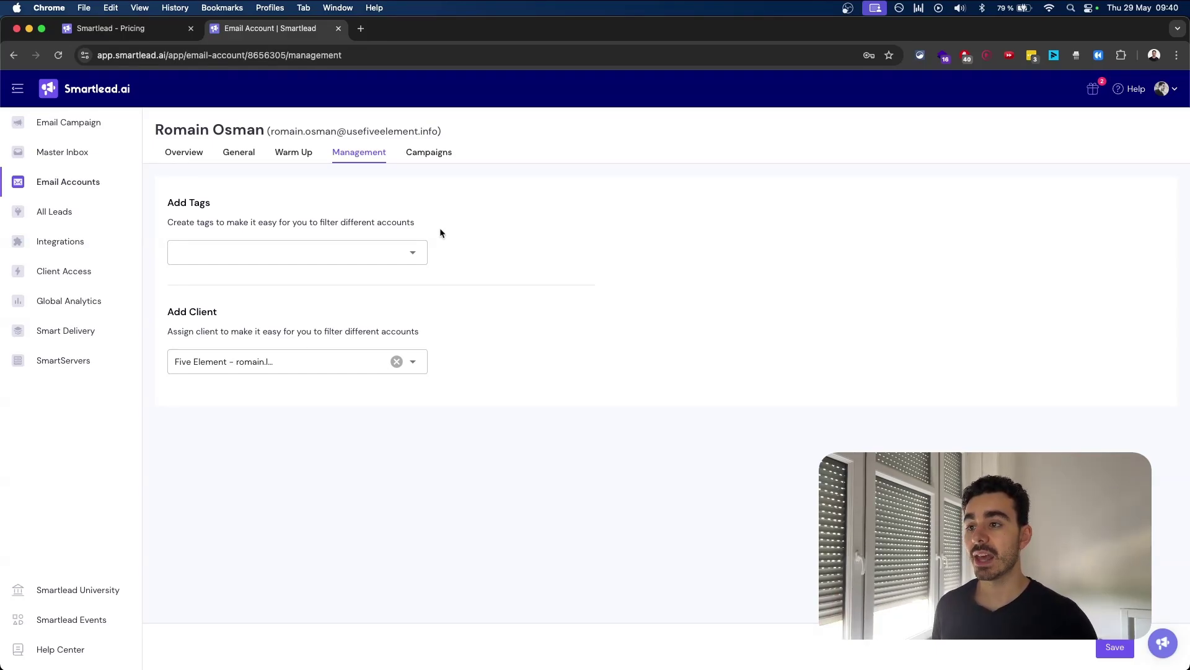
click(444, 153)
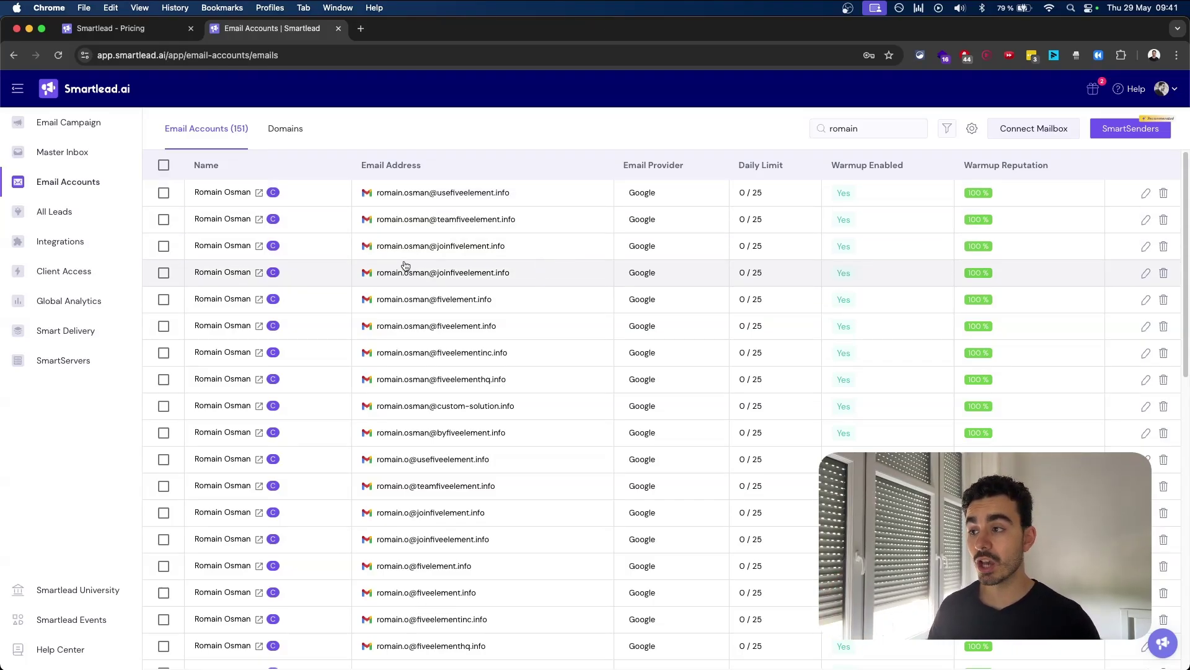
Select all mailboxes on the current page and review the general, warm-up and management options for updating them in bulk
click(166, 166)
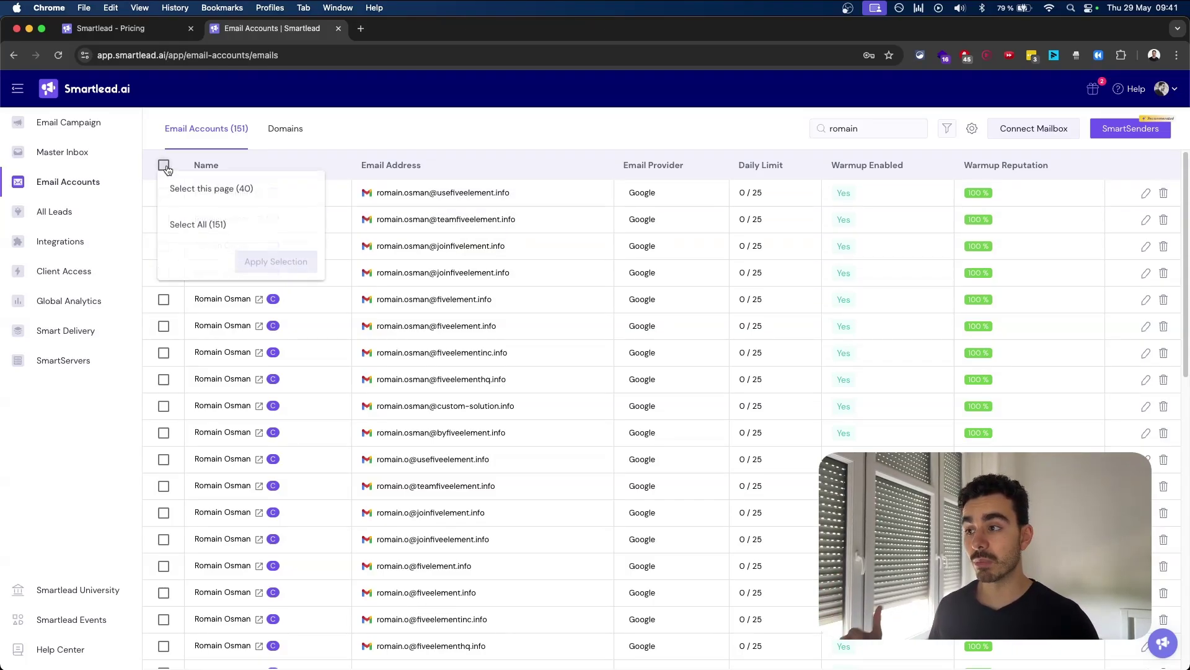
click(236, 189)
click(284, 271)
click(339, 126)
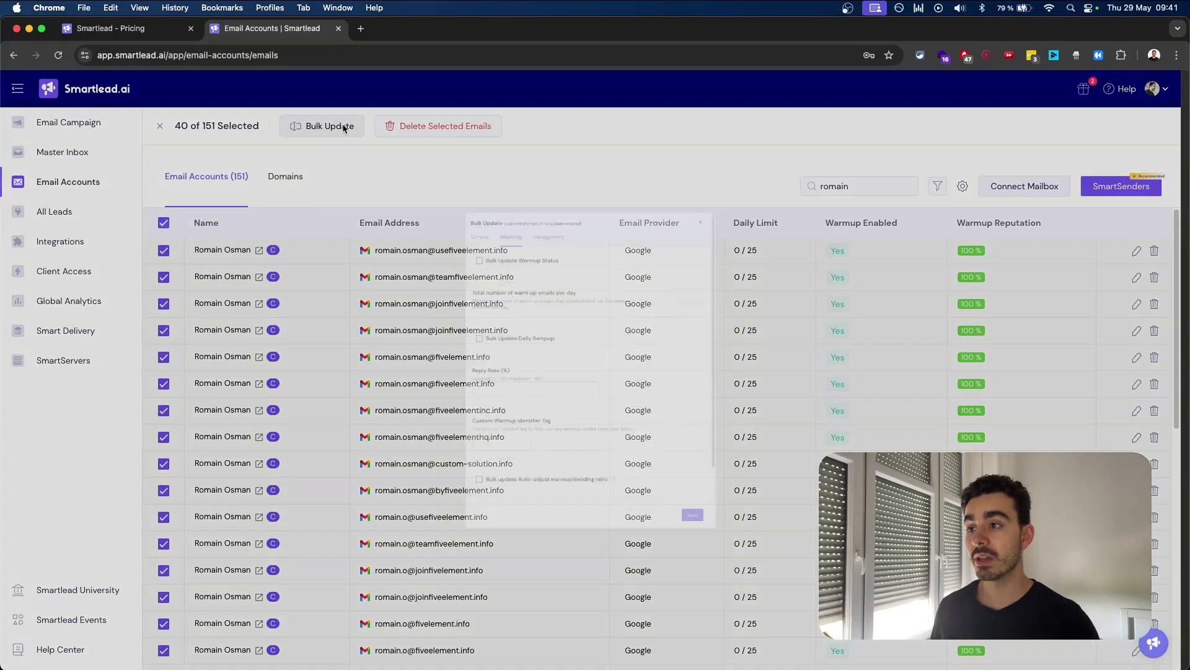
click(407, 132)
click(457, 152)
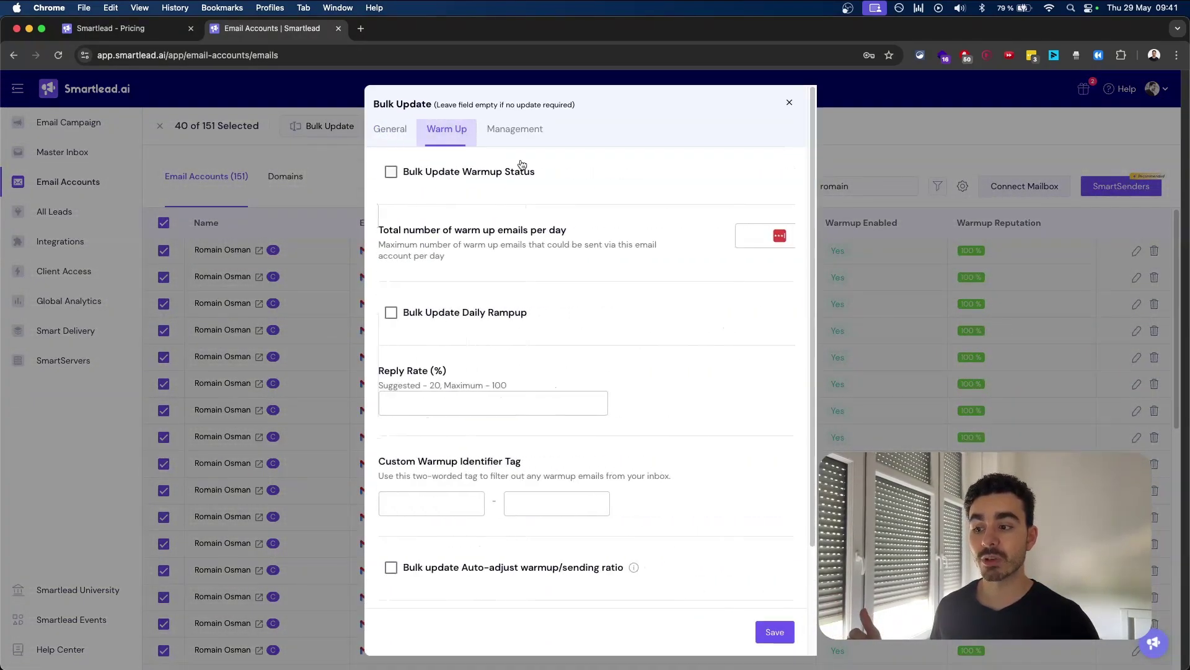
click(521, 167)
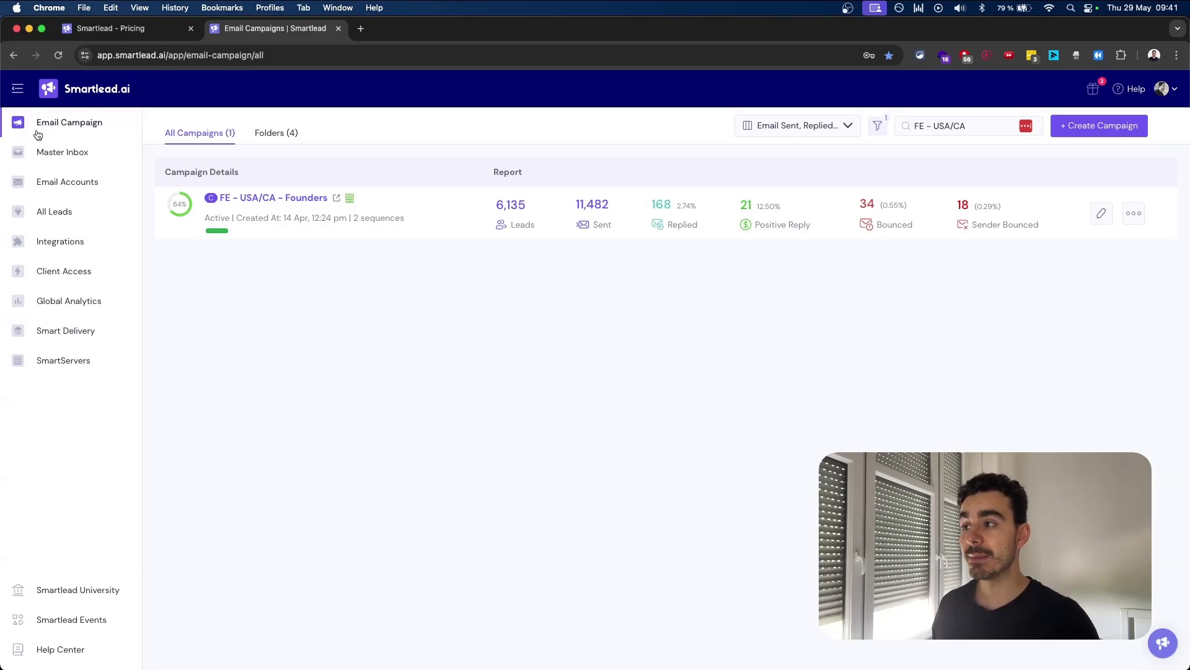
Open the list of email campaigns
click(38, 130)
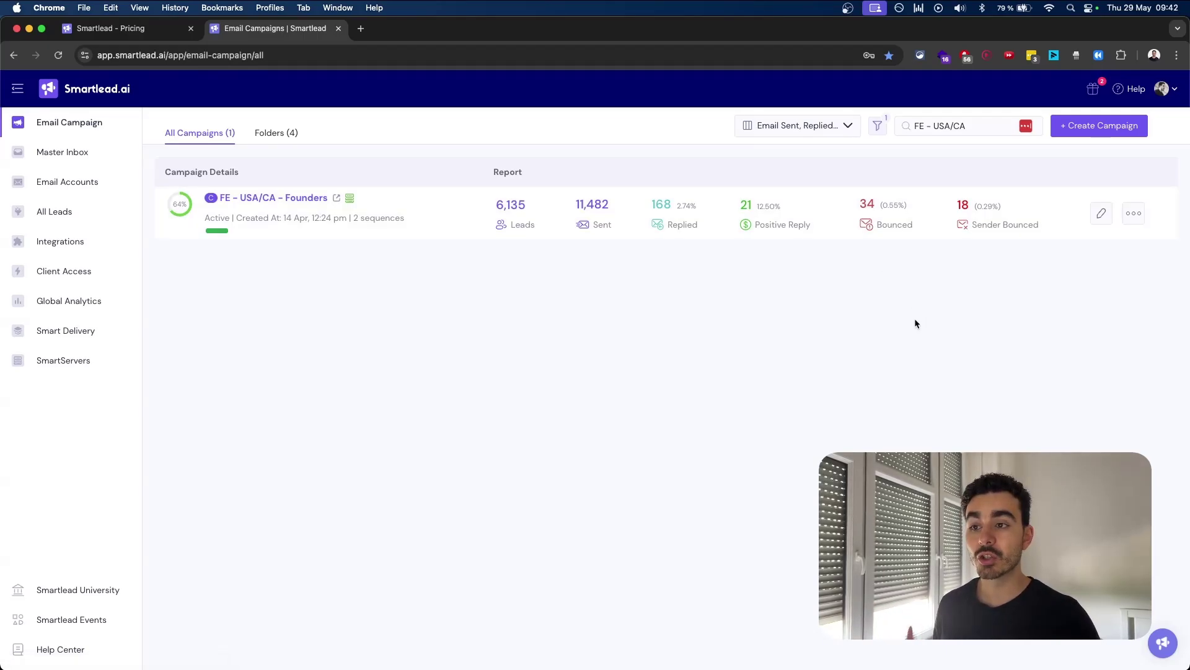
Review the campaign list's column customization options and start creating a new campaign
click(813, 127)
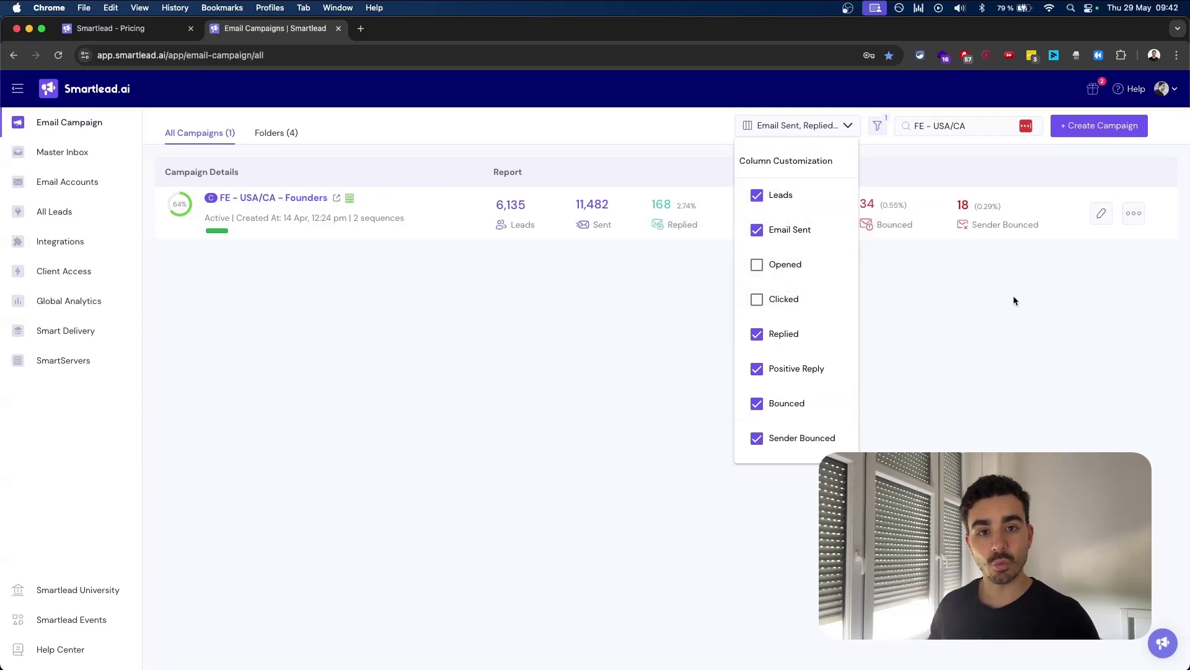
click(1030, 299)
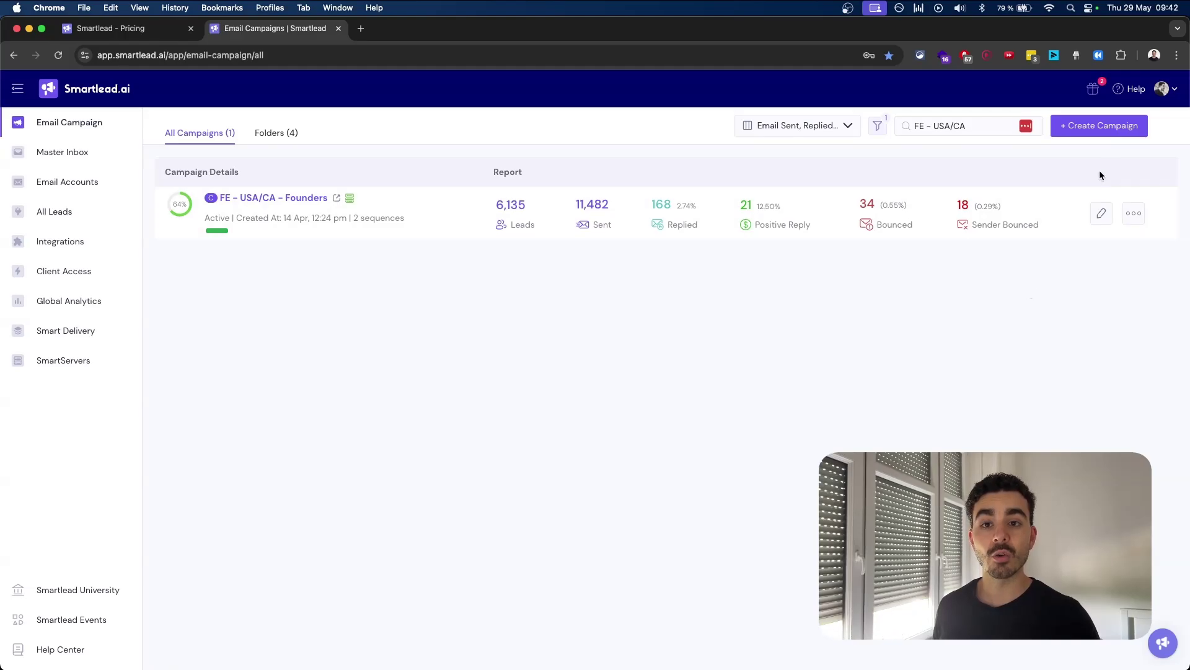
click(1111, 134)
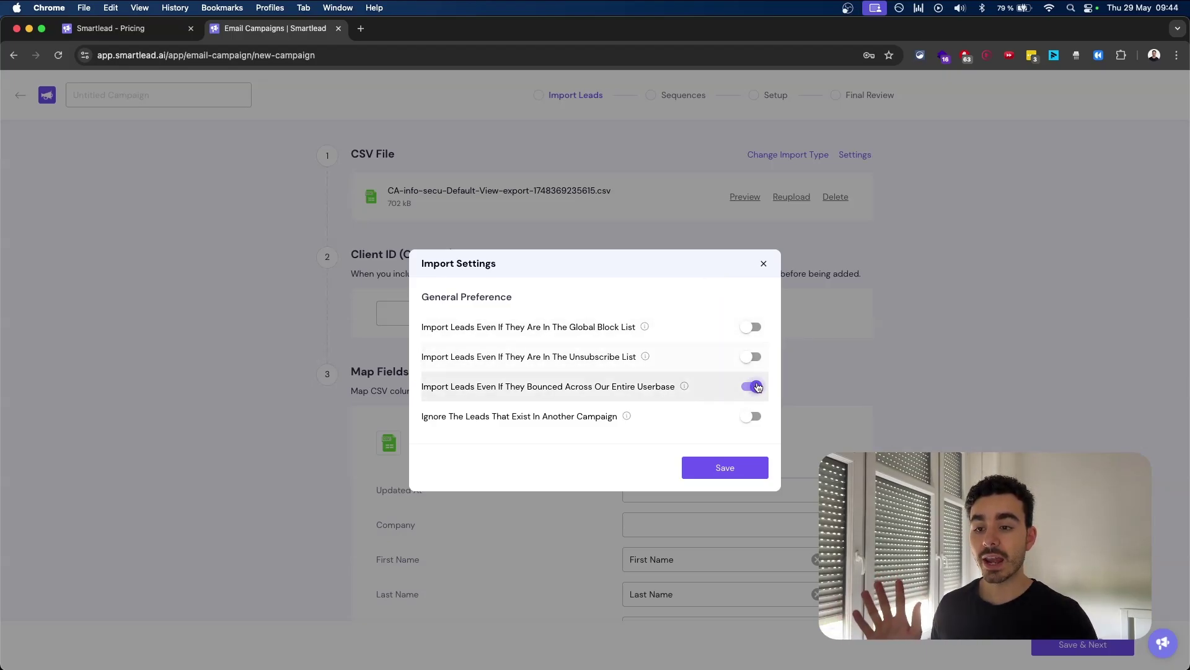
Turn off importing leads that bounced across the entire userbase and save the import settings
click(757, 387)
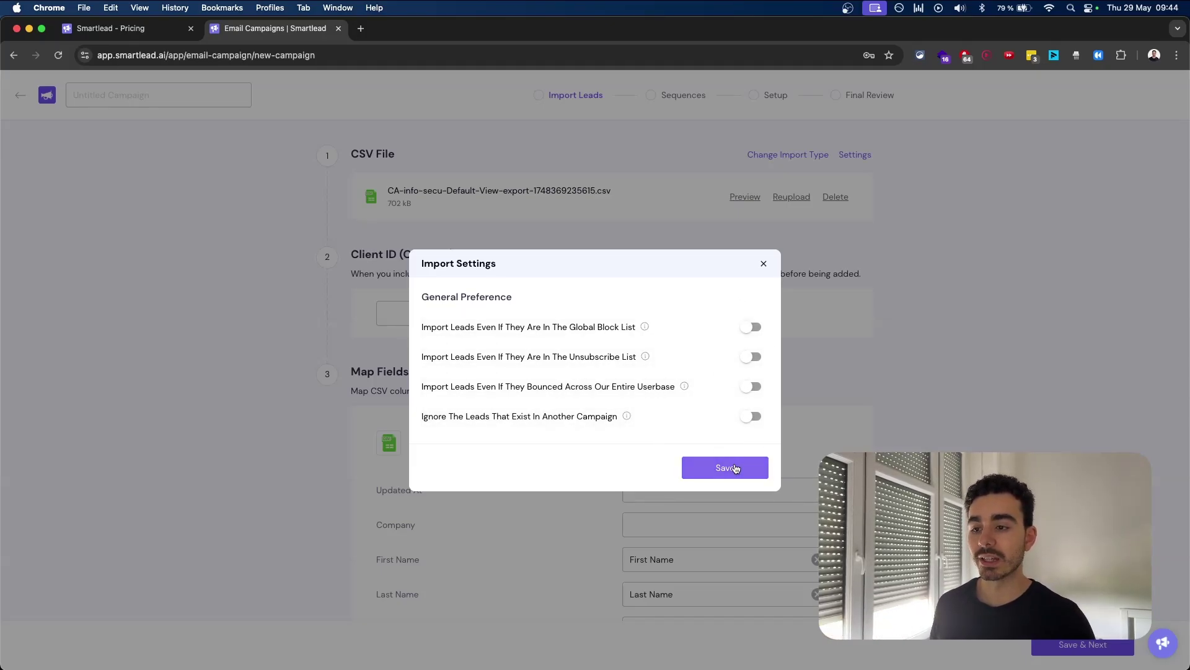
click(735, 469)
Map the CSV's Person Linkedin Url column to the Linkedin Profile field
scroll(437, 244, down, 4)
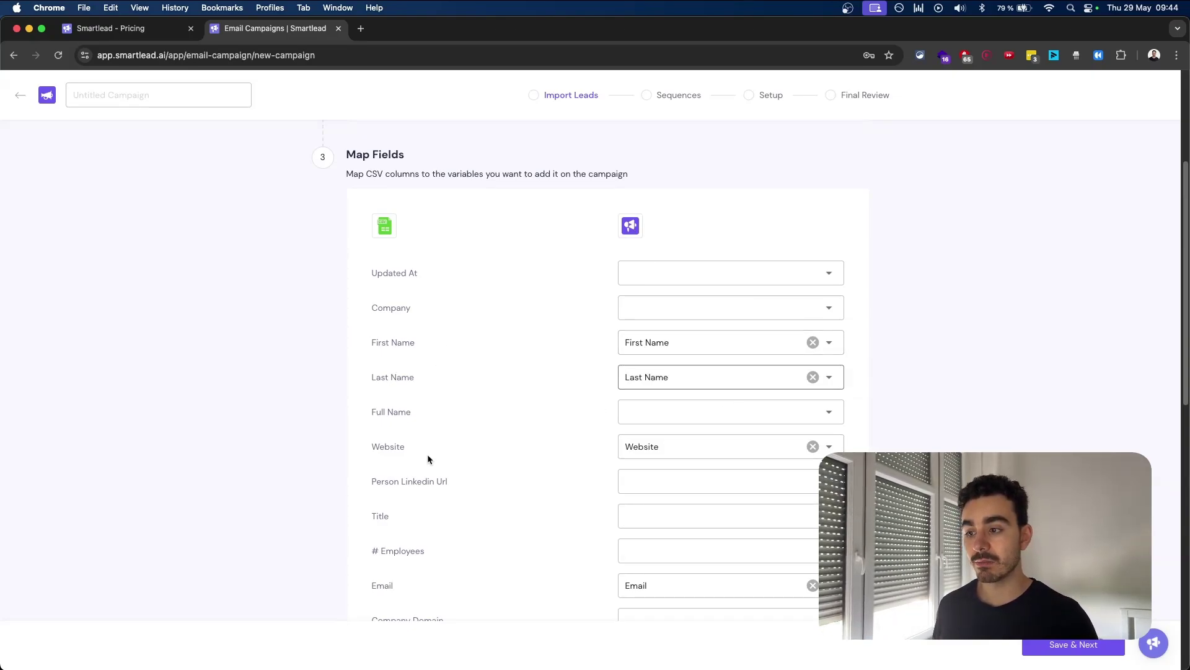
drag(382, 482, 437, 482)
click(441, 482)
scroll(645, 487, down, 3)
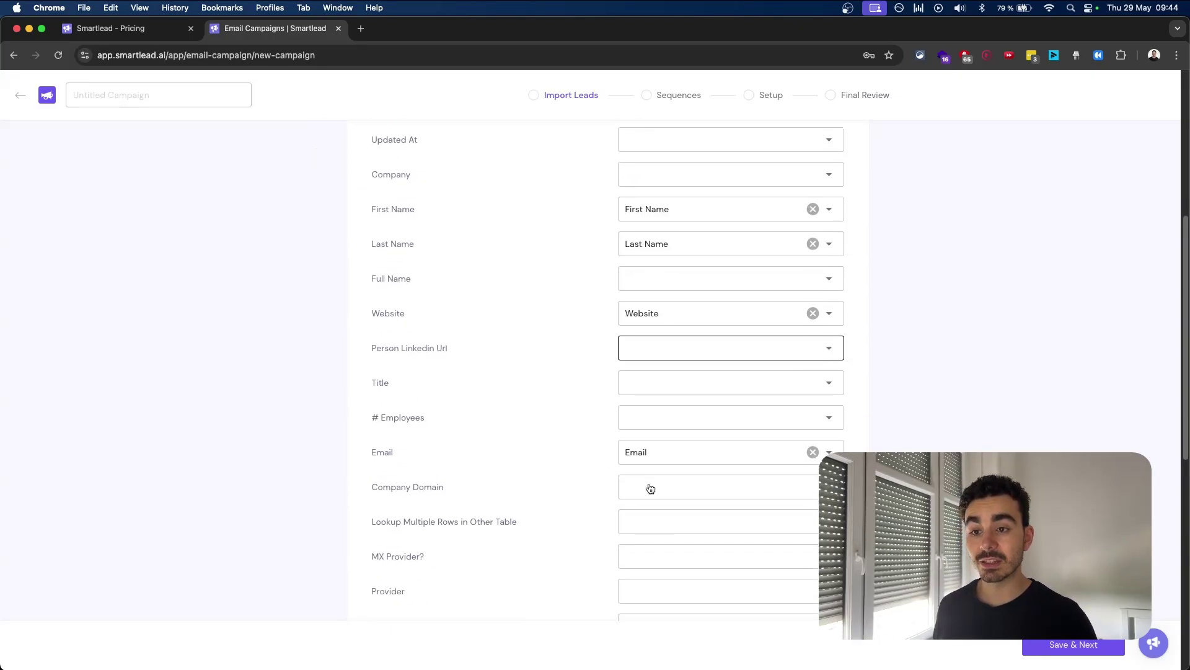
click(703, 349)
click(681, 552)
Clear the mapping of the CSV's Email column and map the Master Email column to the Email field instead
scroll(420, 308, down, 2)
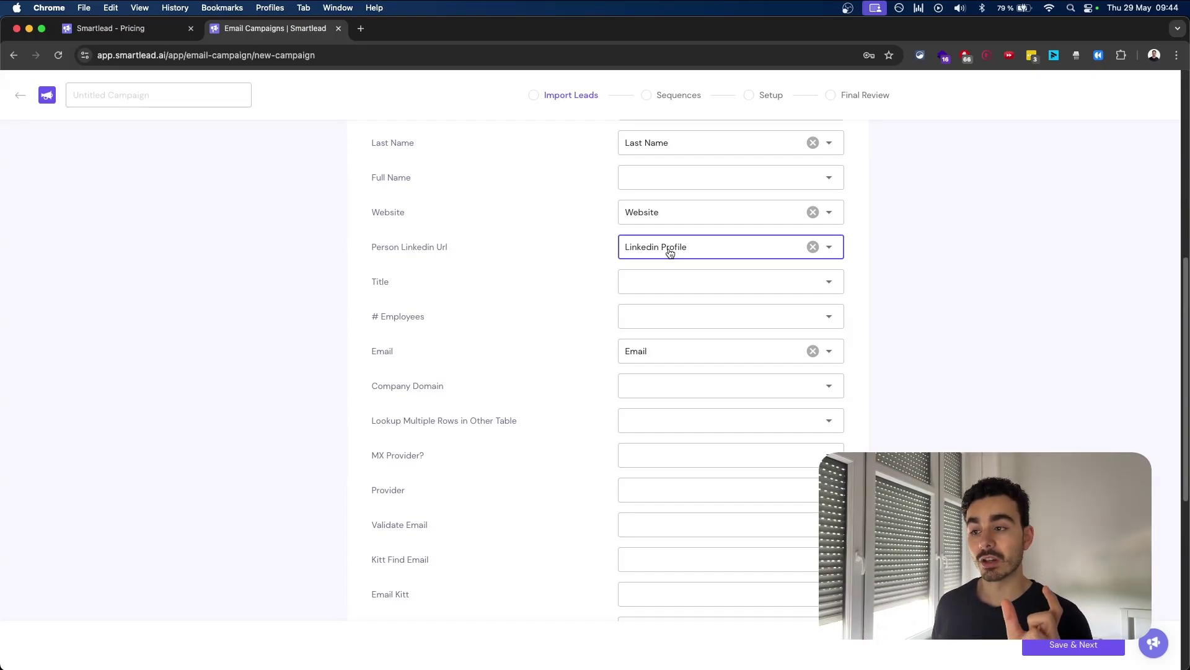
double_click(382, 351)
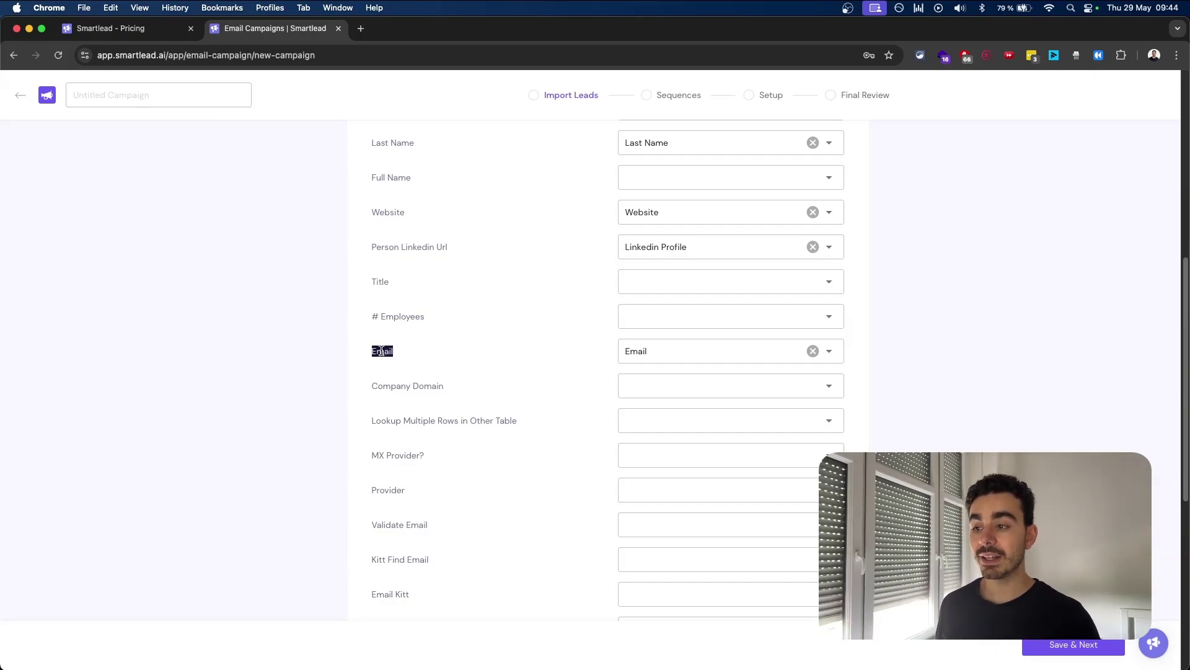
click(813, 351)
scroll(440, 459, down, 7)
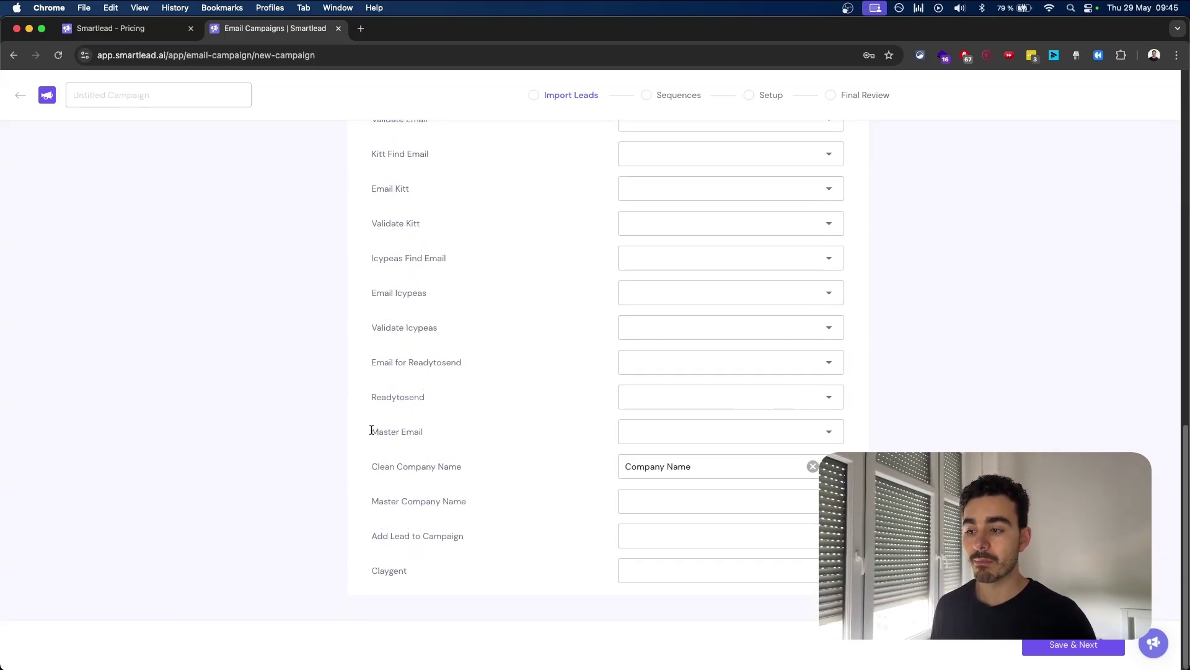
drag(371, 430, 436, 429)
click(437, 429)
click(626, 439)
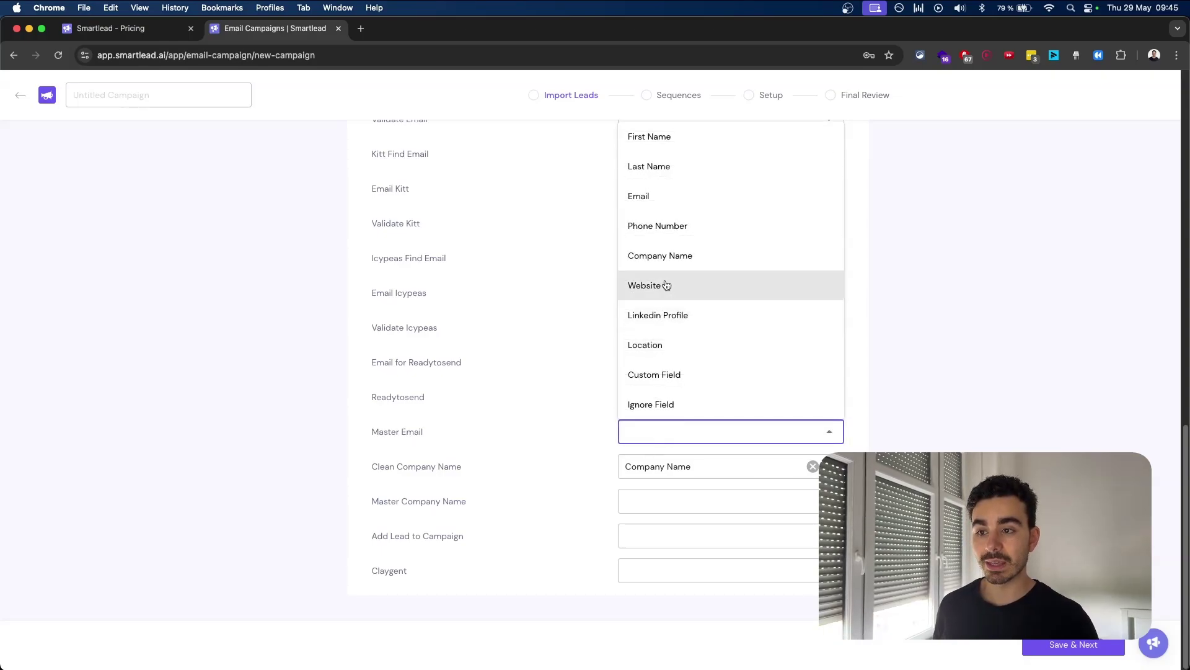
click(658, 196)
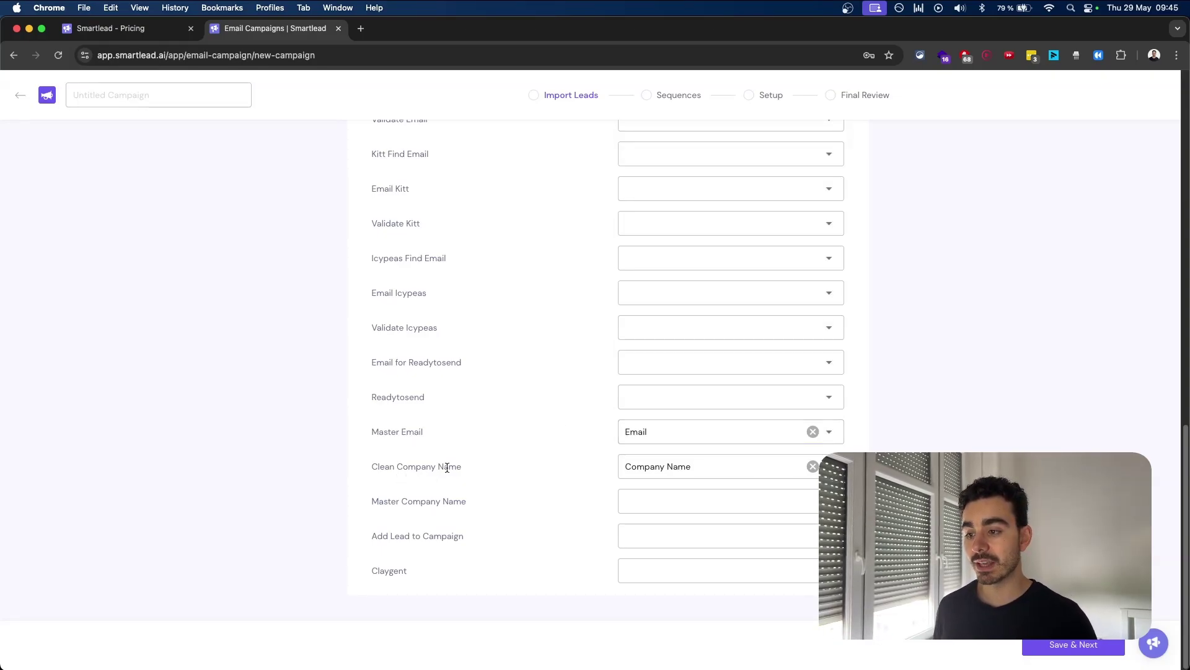
Clear the Clean Company Name mapping and map the Master Company Name column to the Company Name field
drag(372, 502, 483, 501)
click(482, 501)
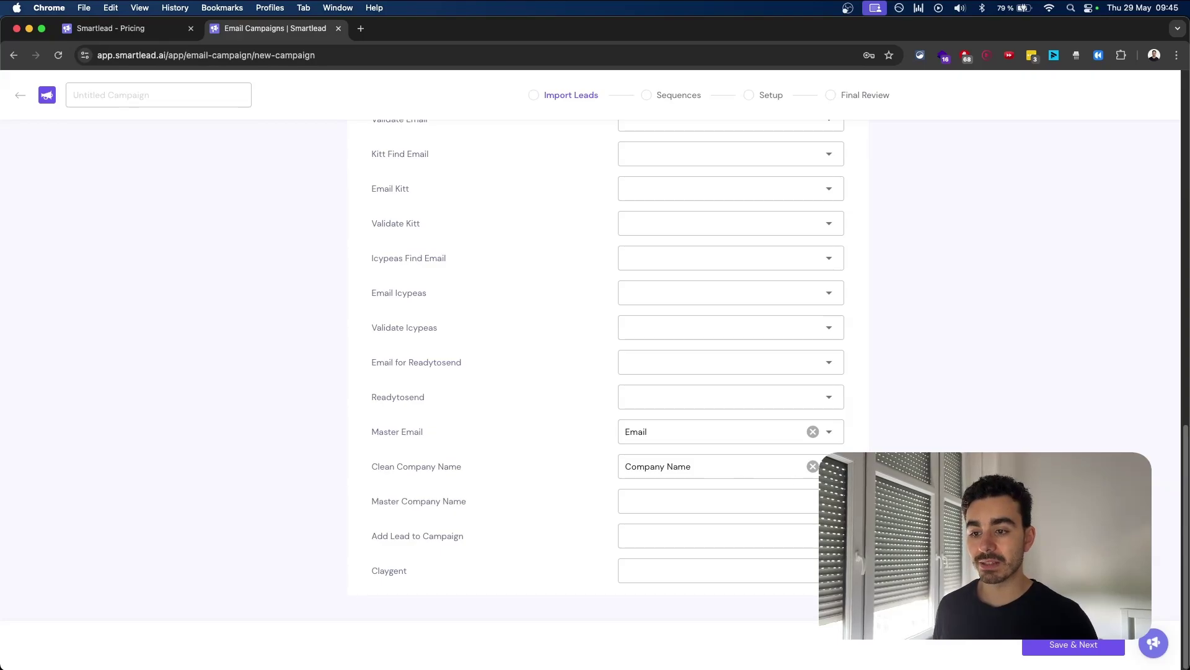
click(814, 467)
click(768, 501)
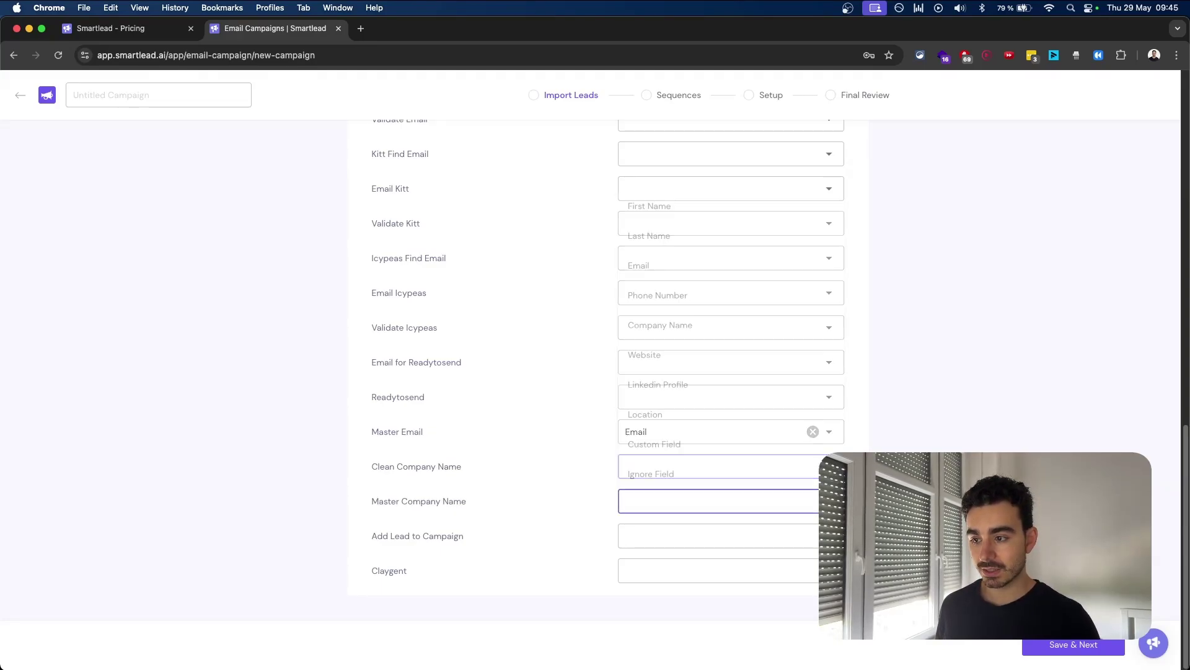
click(707, 325)
Check the mapped and unmapped CSV columns, and save the lead import to continue to the sequences
scroll(608, 372, up, 15)
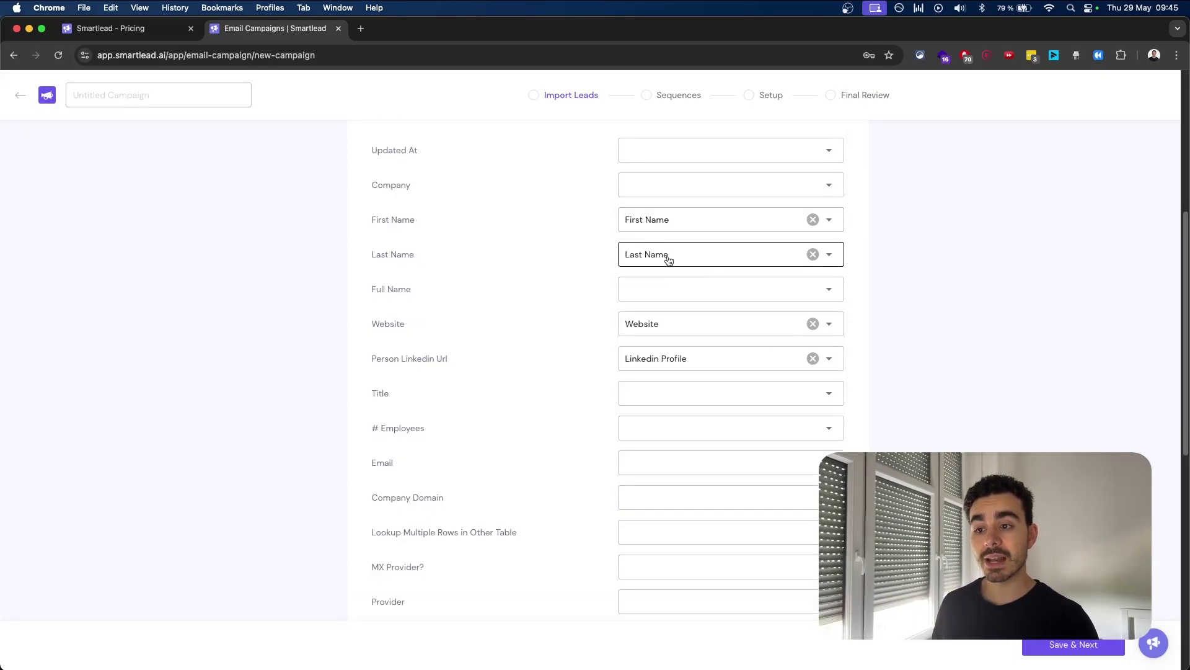
scroll(670, 367, down, 10)
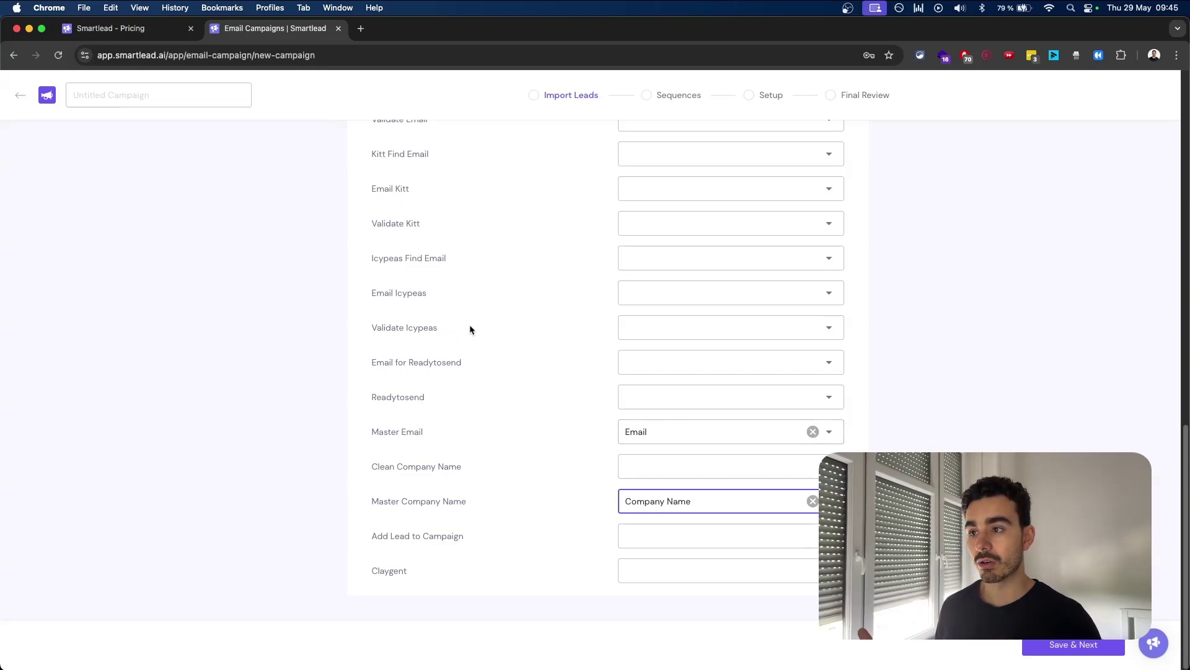
scroll(434, 332, up, 5)
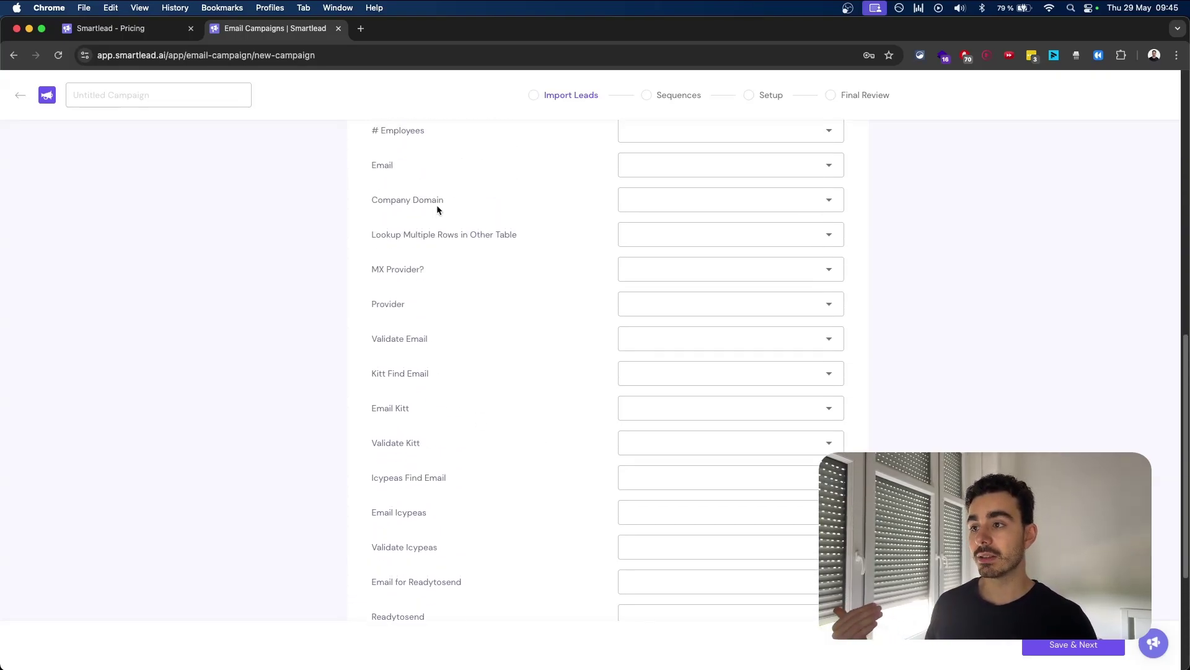
scroll(436, 209, up, 3)
scroll(433, 268, down, 6)
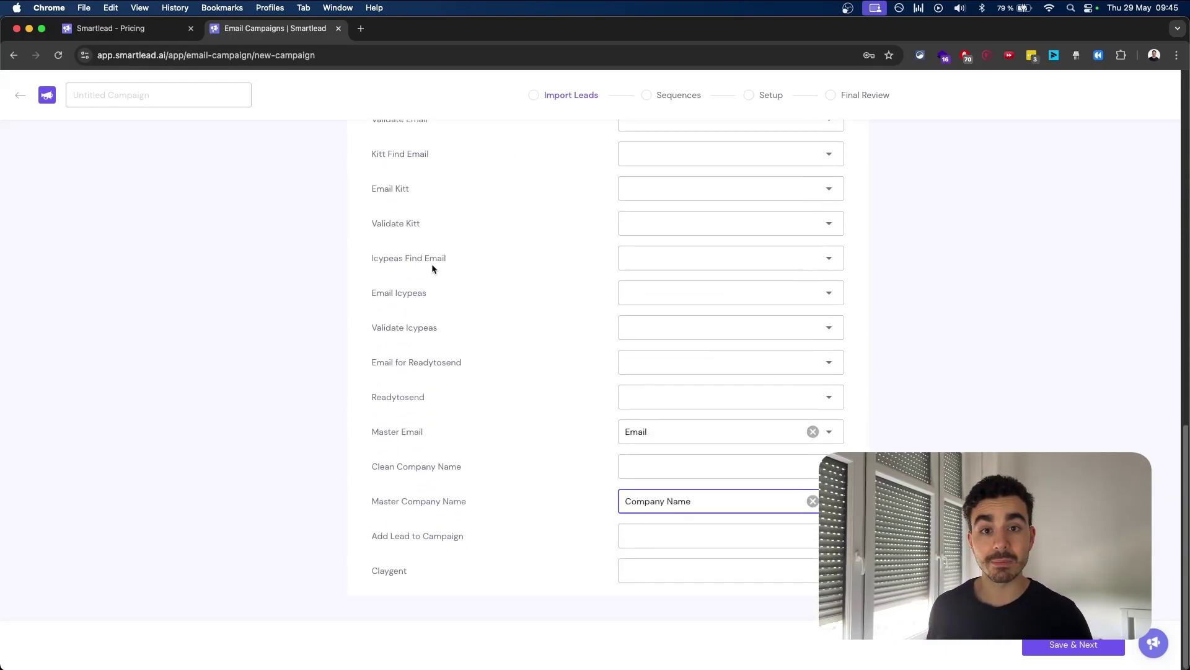
click(1070, 646)
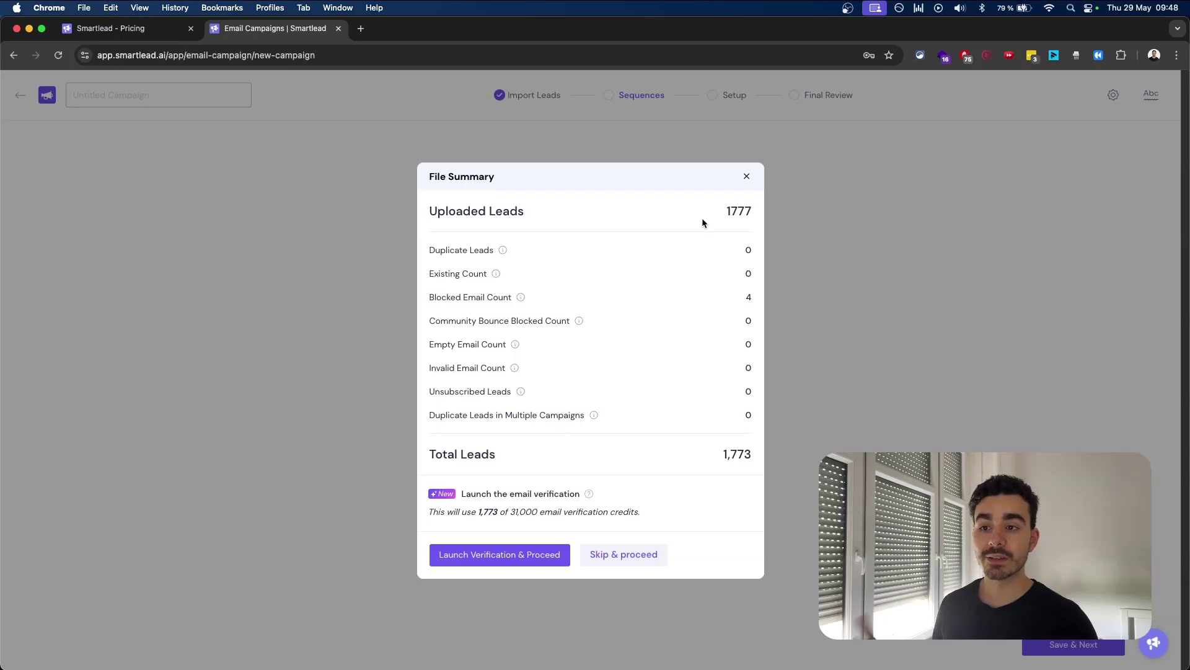
Review the file summary's uploaded, duplicate, blocked and total lead counts, and proceed without launching email verification
drag(722, 215, 773, 215)
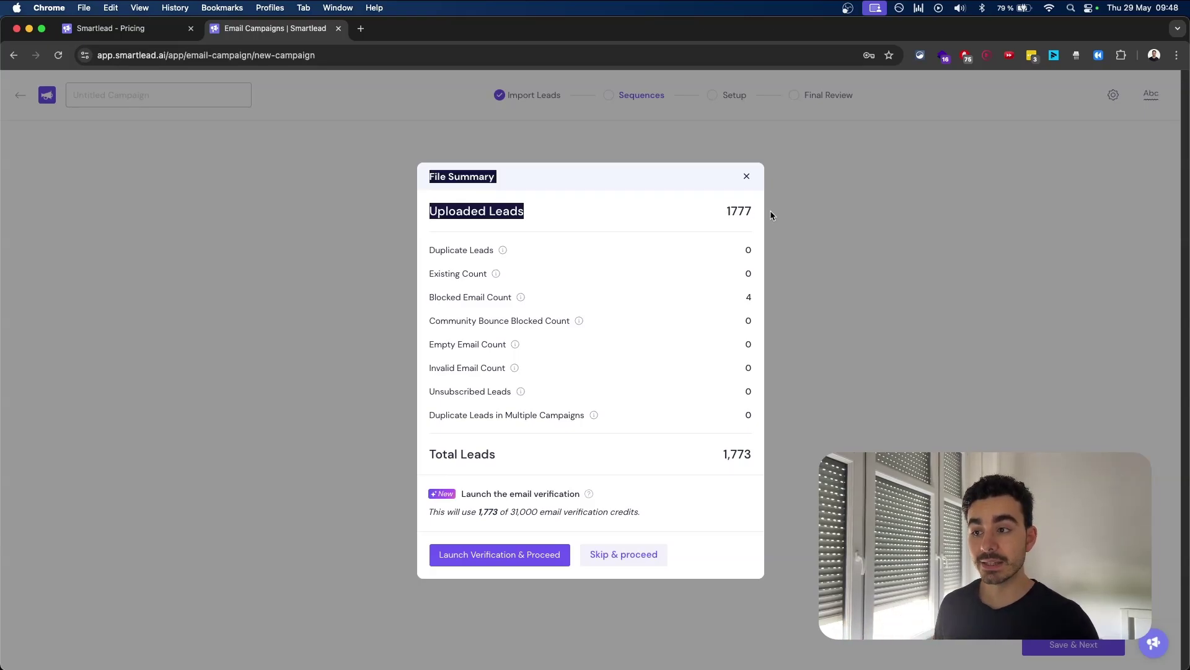
click(494, 247)
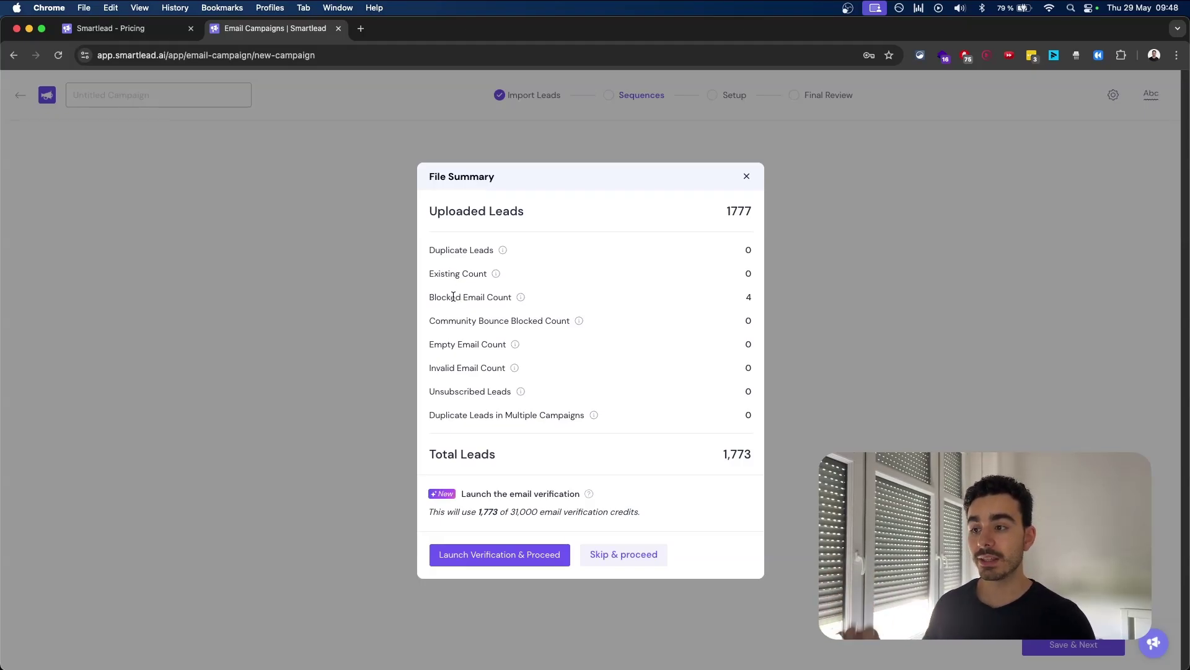
drag(431, 297, 496, 299)
click(500, 301)
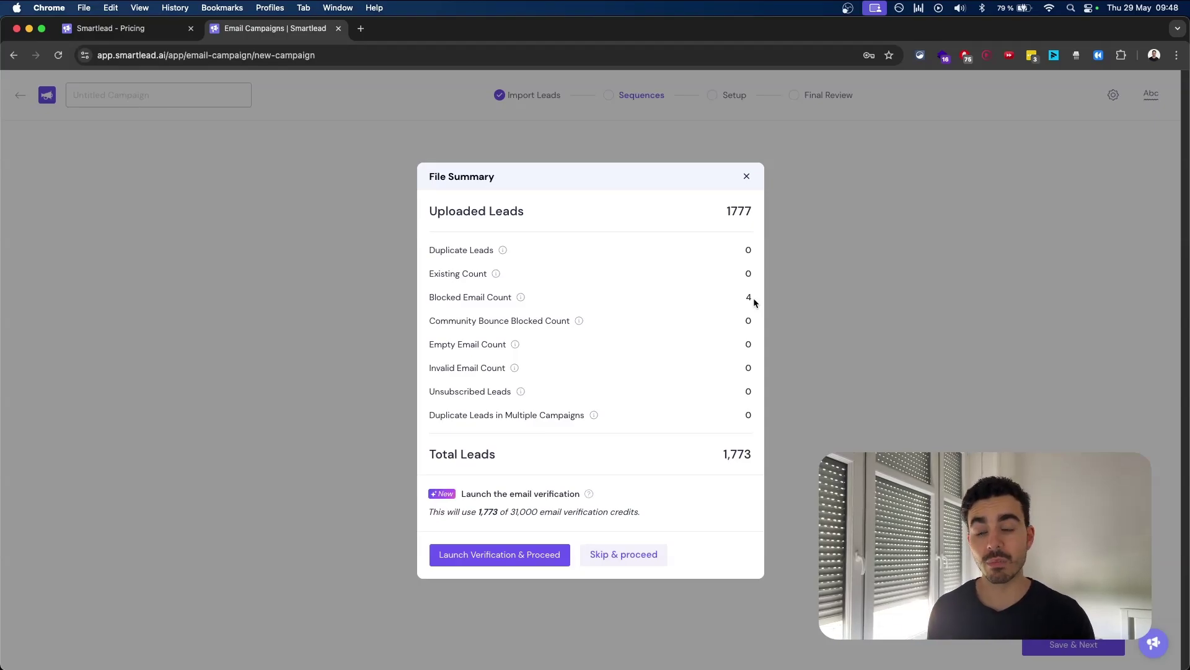
drag(472, 320, 588, 425)
click(755, 432)
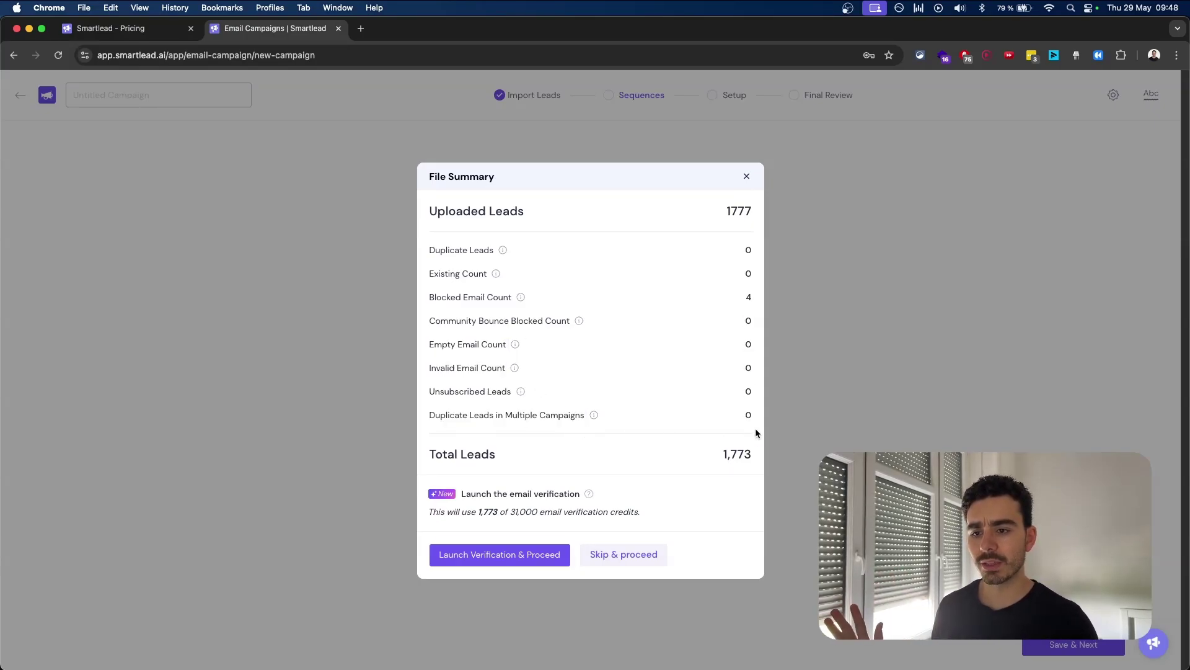
drag(753, 412, 744, 298)
click(751, 406)
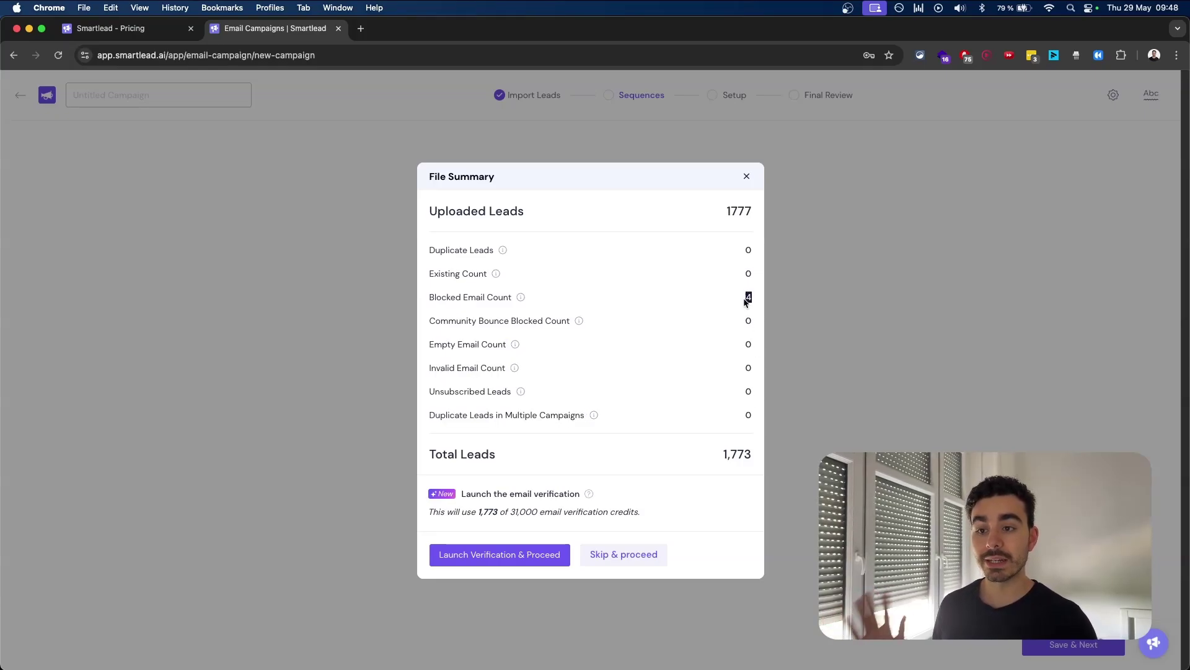
click(625, 474)
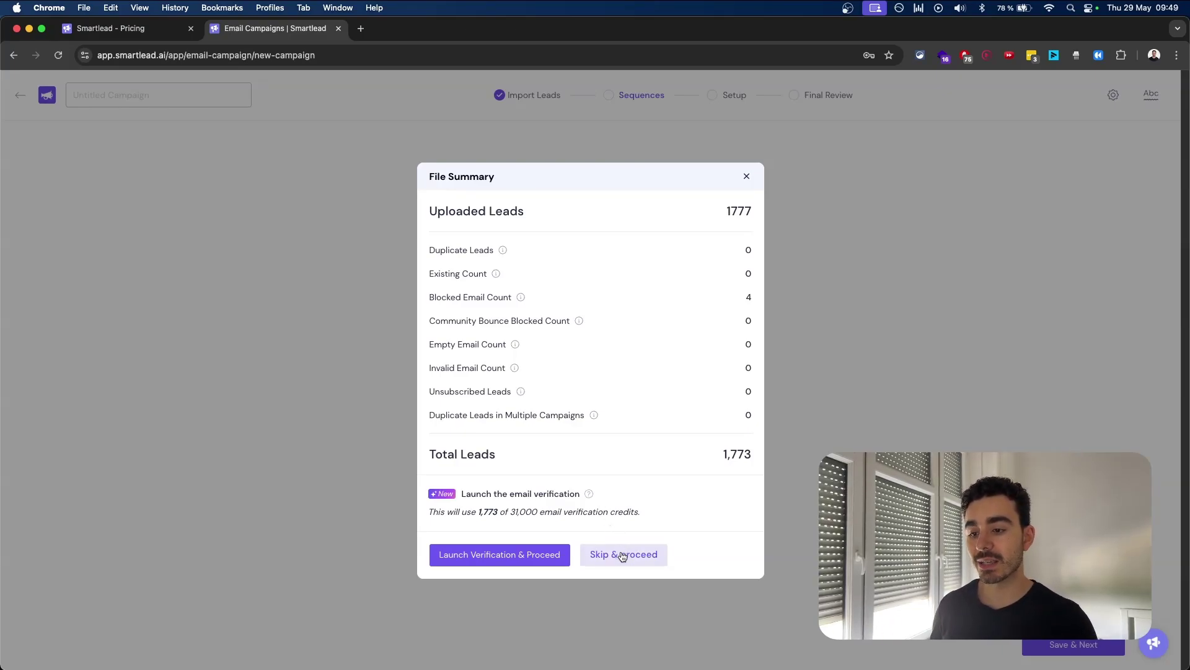
click(625, 556)
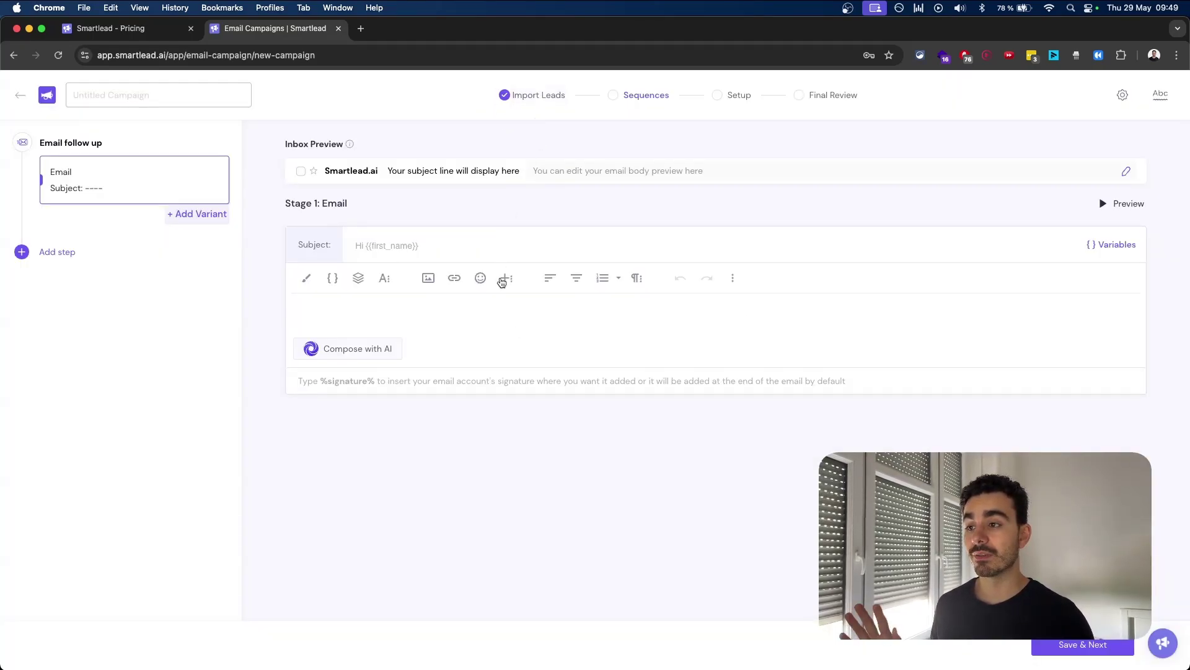
Fill in the first email with the body "egejrgireg" and the subject "irfegirezui"
click(486, 317)
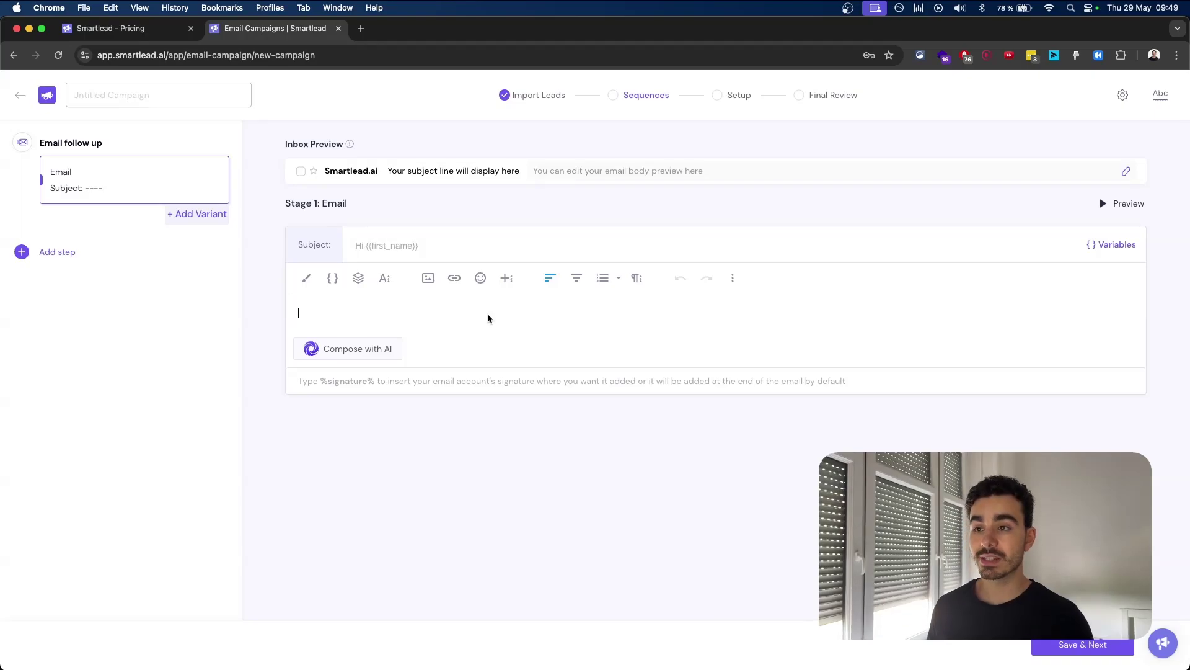
text(egejrgireg)
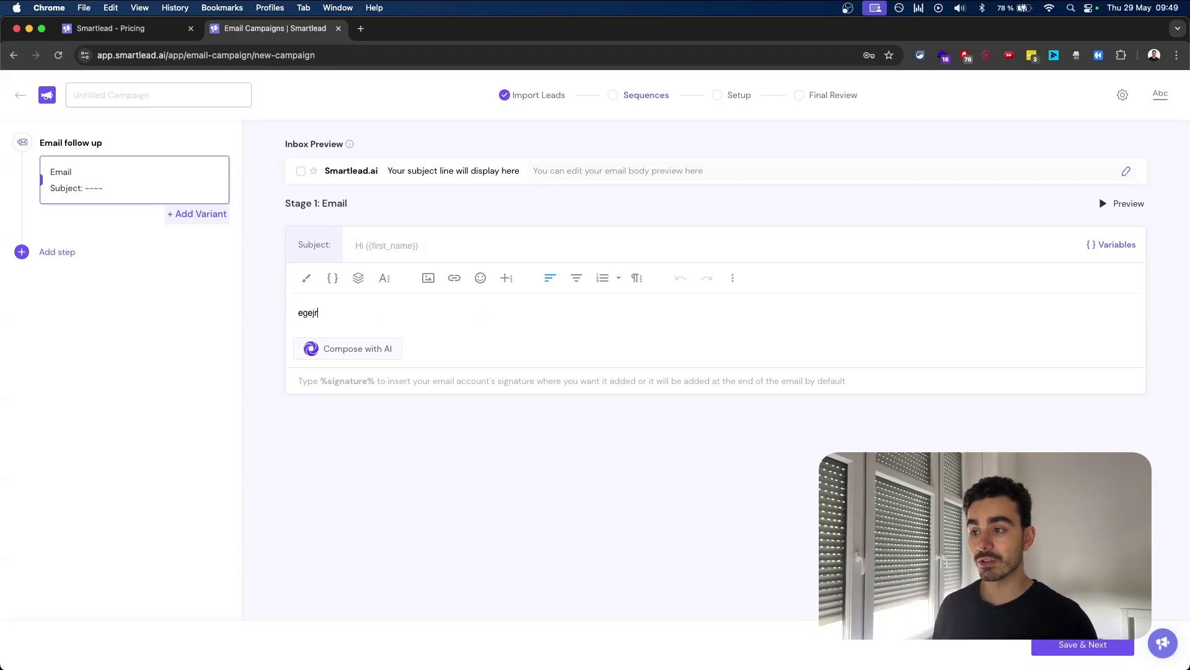
click(357, 245)
text(irfegirezui)
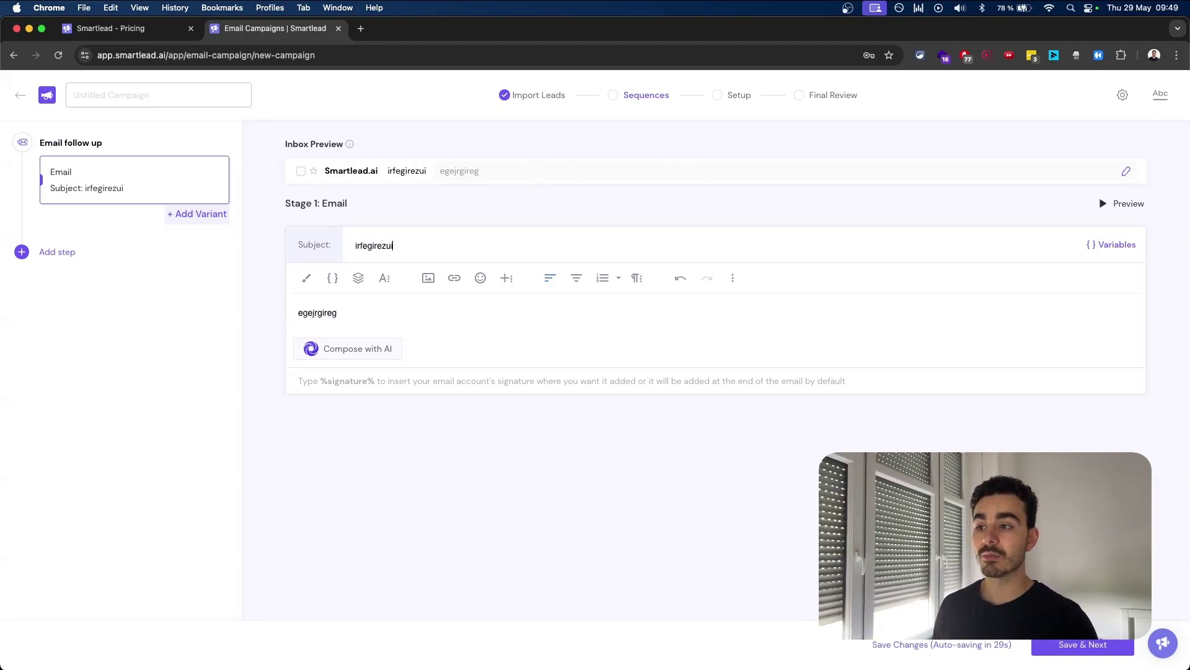
Add a follow-up email step to the sequence and set its wait time to 3 days
click(60, 253)
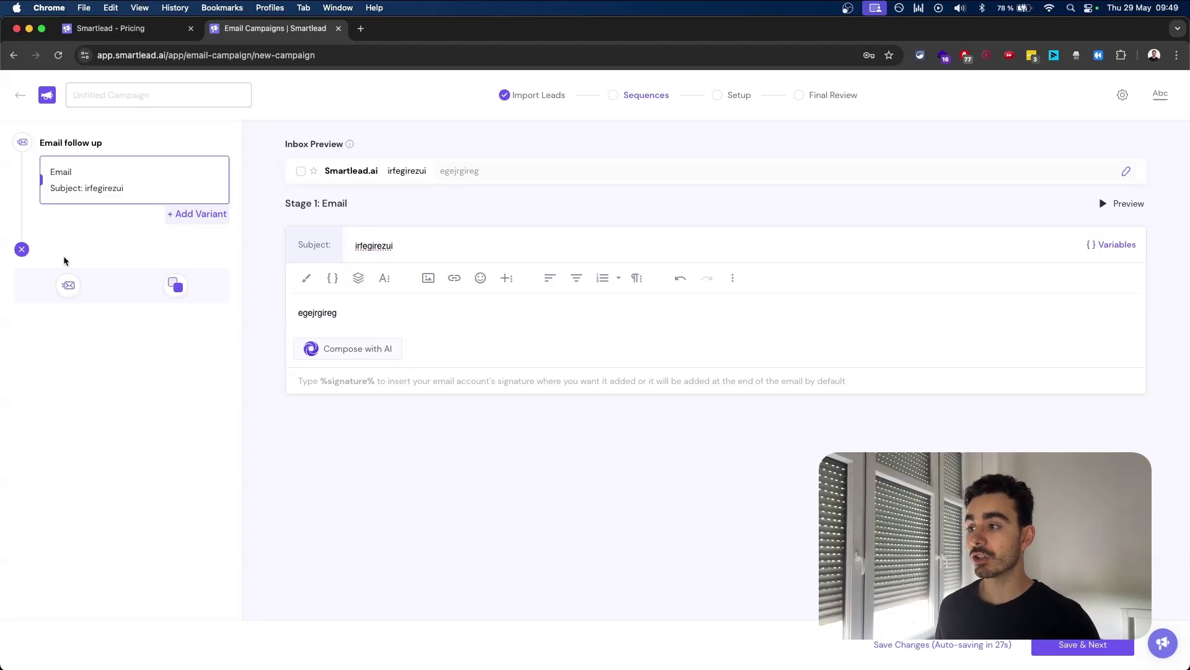
click(59, 291)
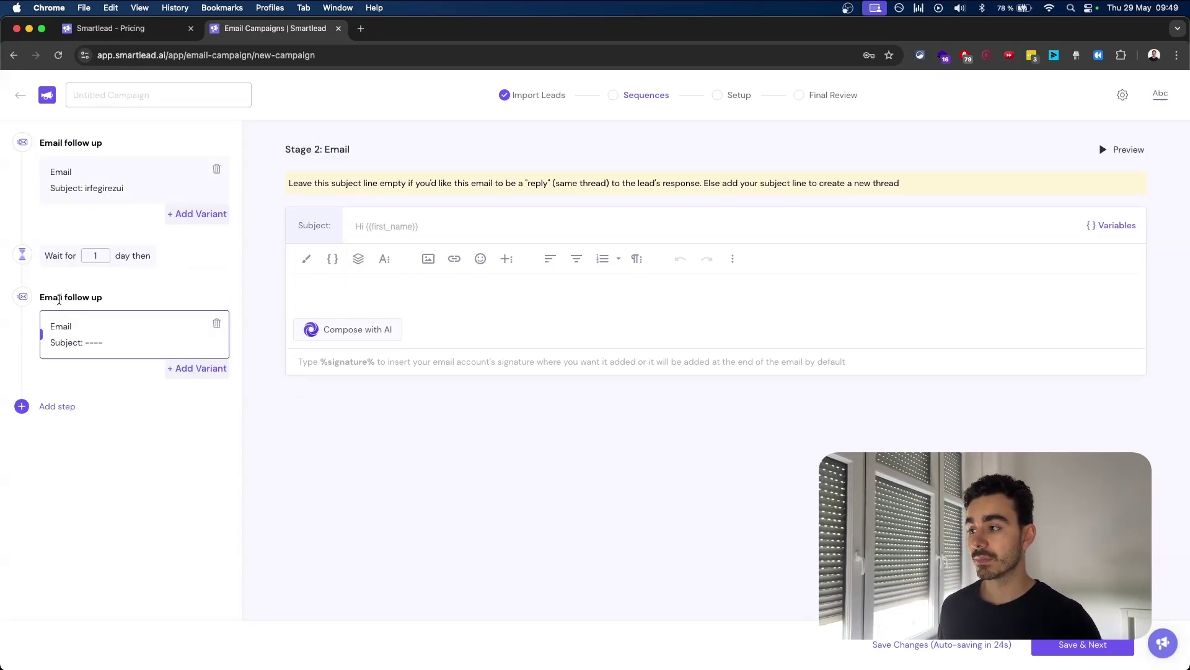
click(98, 258)
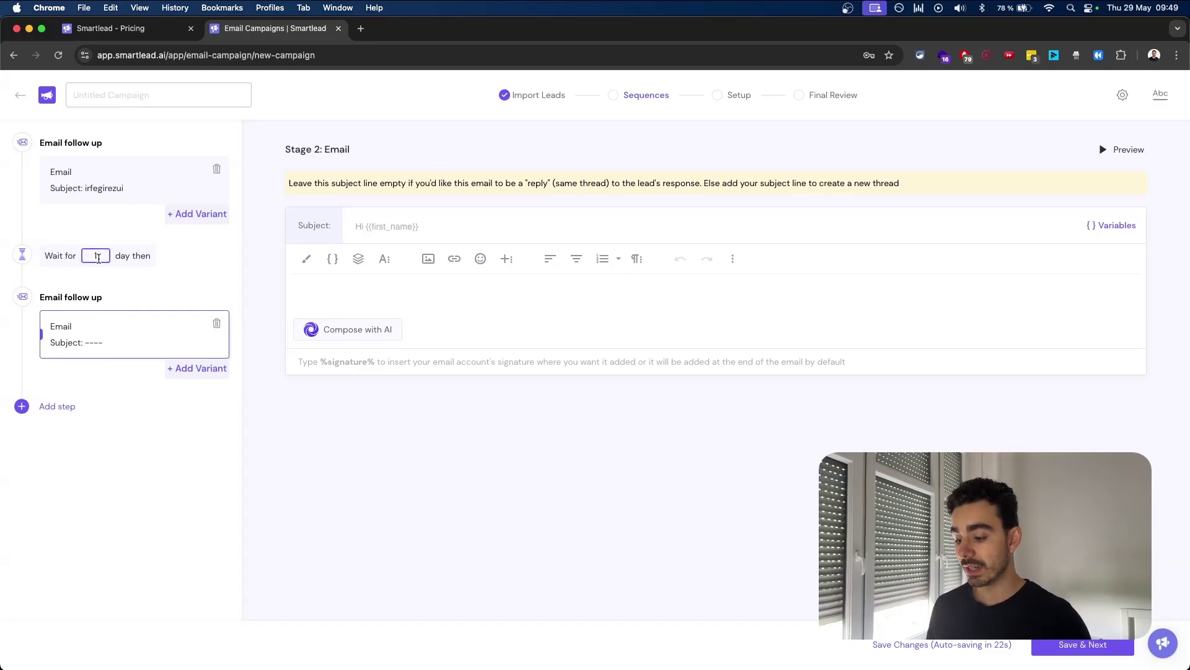
text(3)
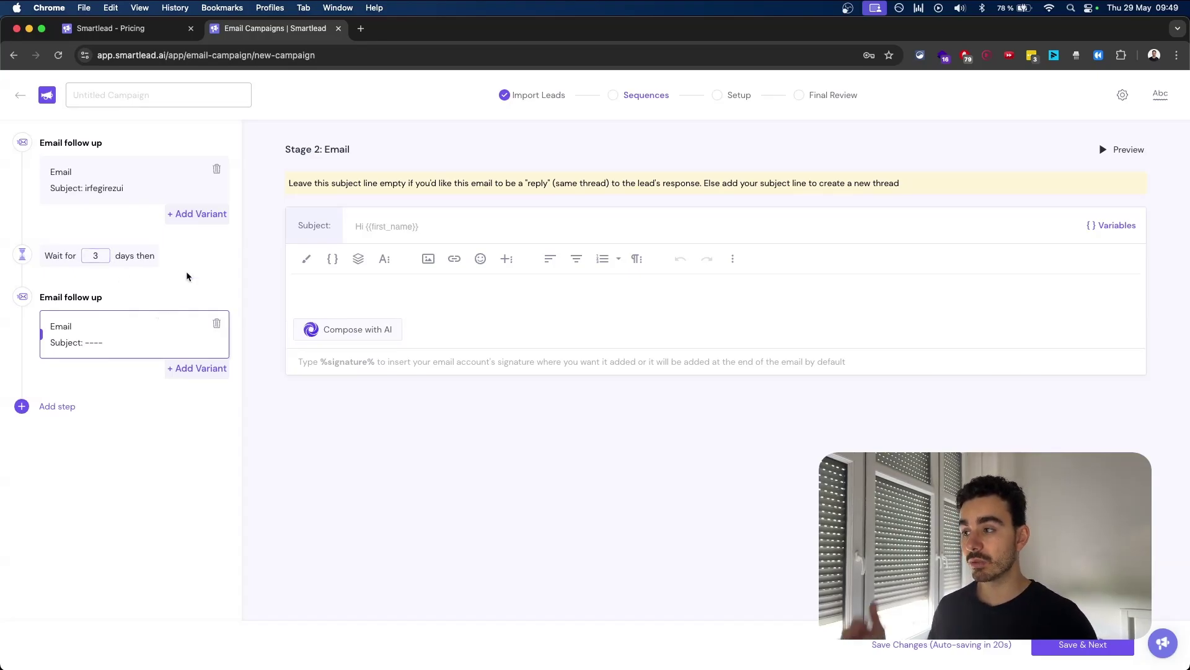
Fill in the follow-up email with the body "fvrezgzrf" and the subject "ergrgregre", and check its preview
click(327, 312)
text(fvrezgzrf)
click(419, 226)
text(ergrgregre)
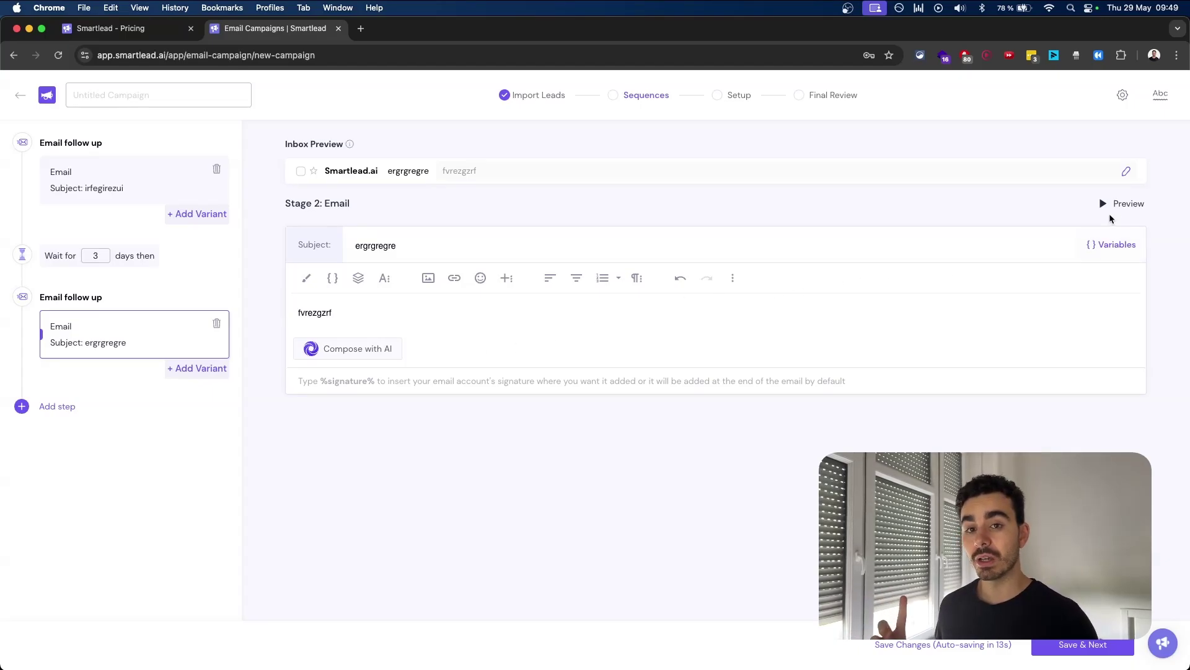
click(1119, 205)
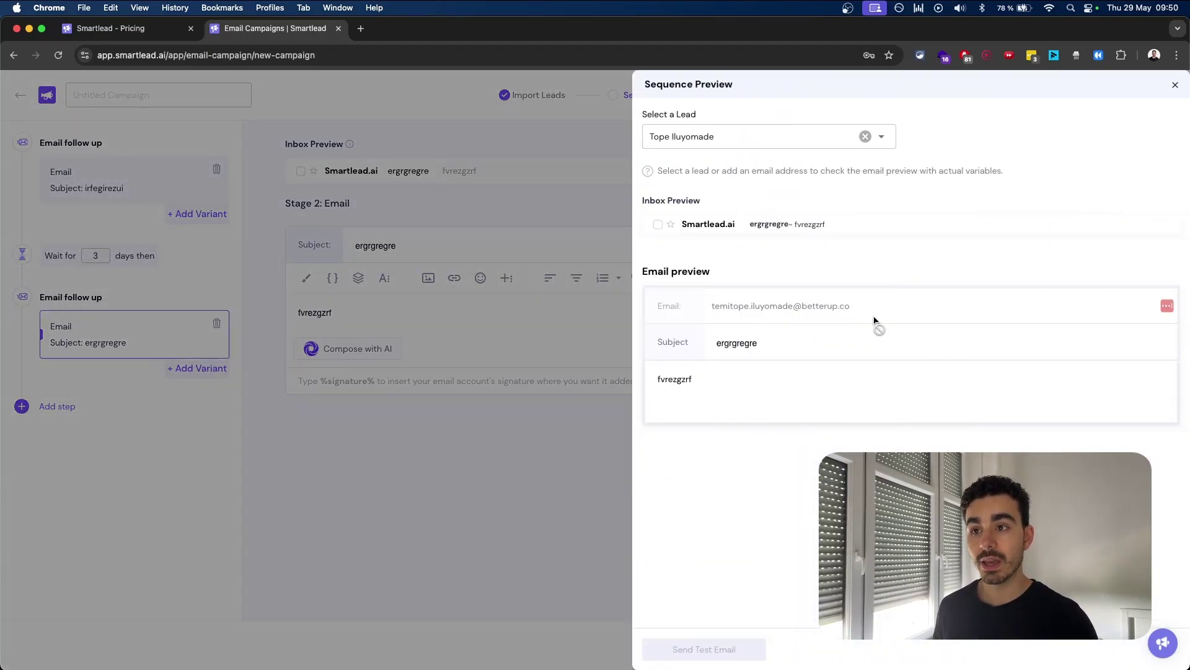
click(1175, 86)
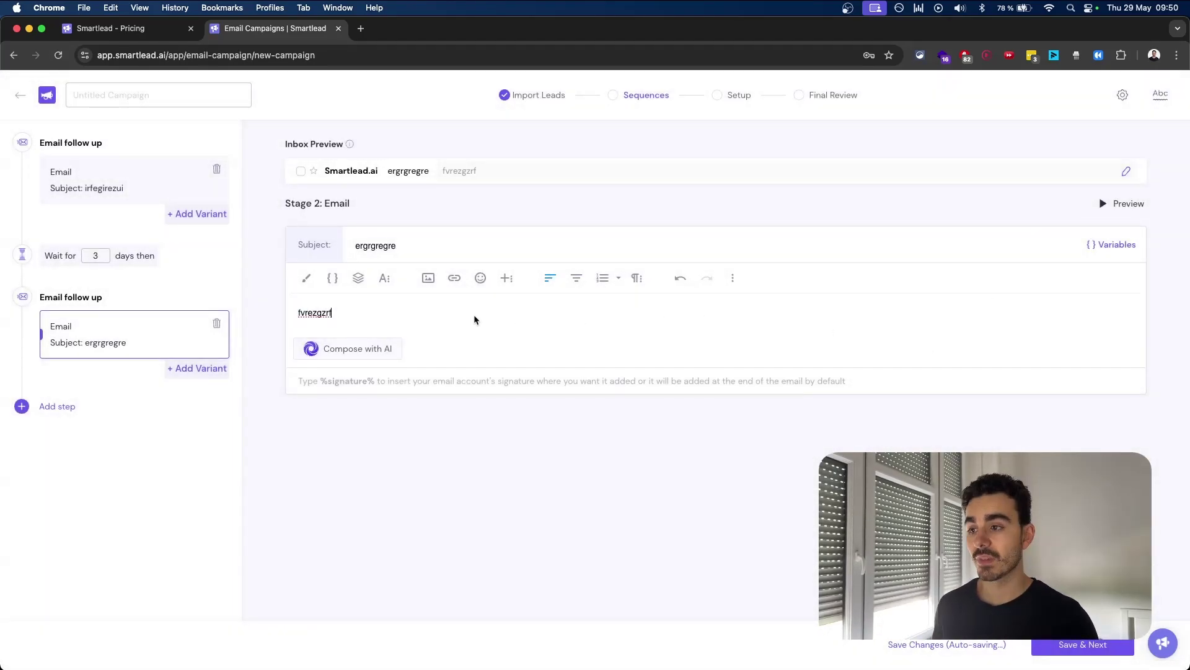
Insert the First Name variable after the follow-up email's body text, and check the sequence preview against the selected lead
click(332, 279)
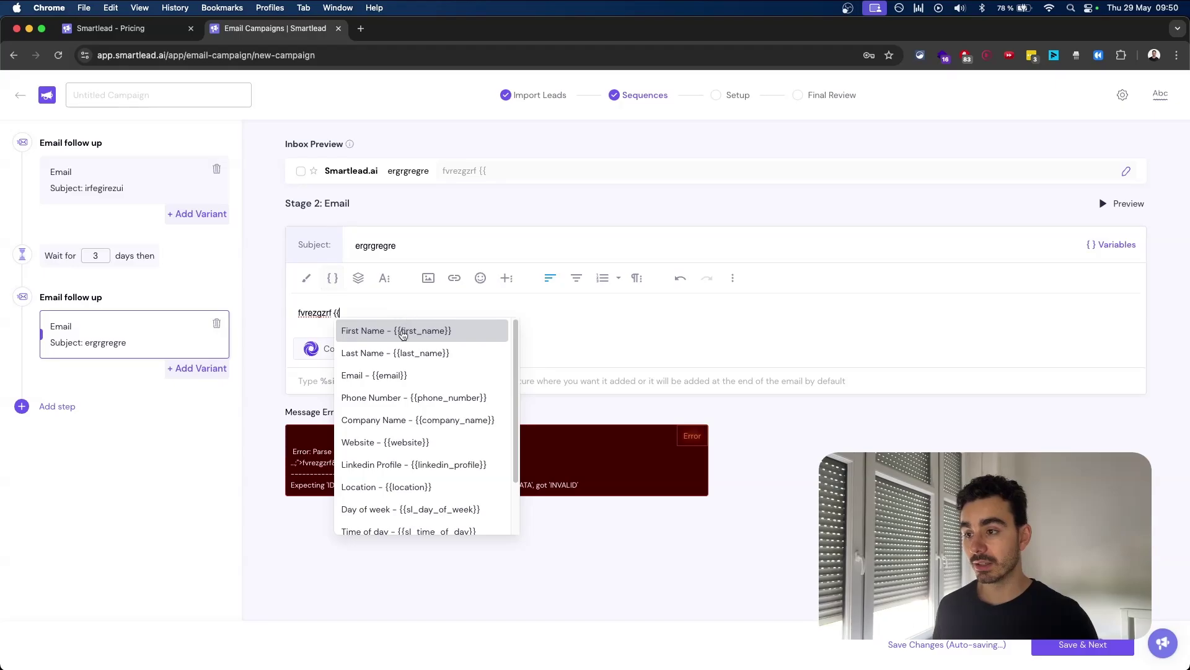
click(409, 332)
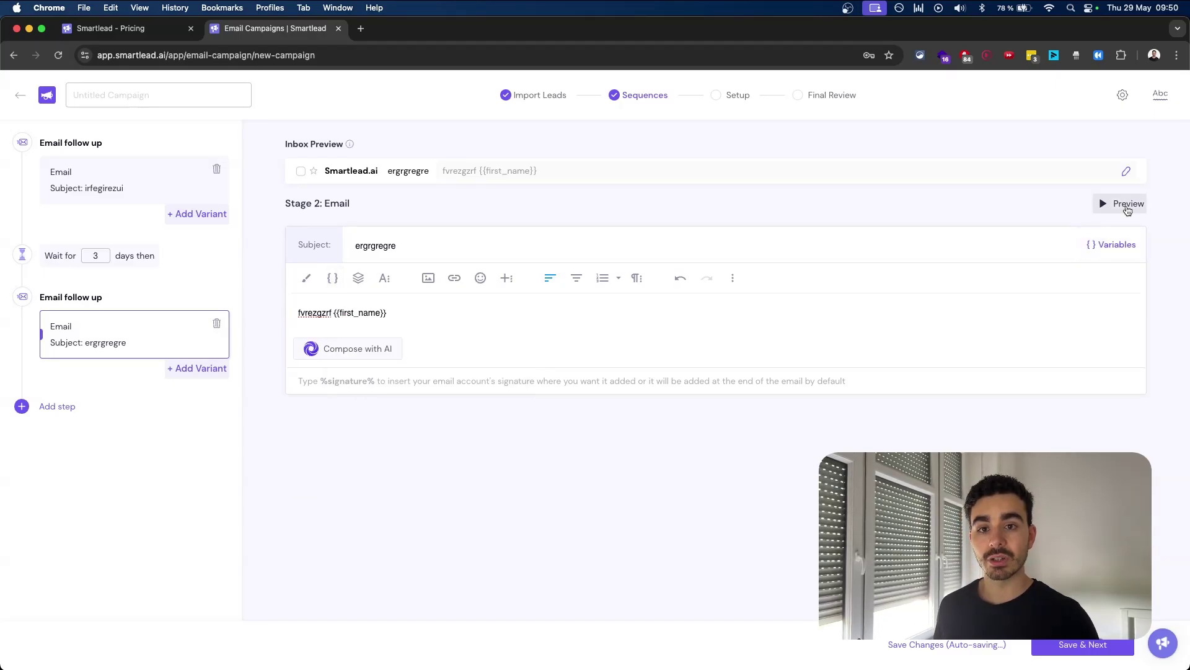
click(1126, 204)
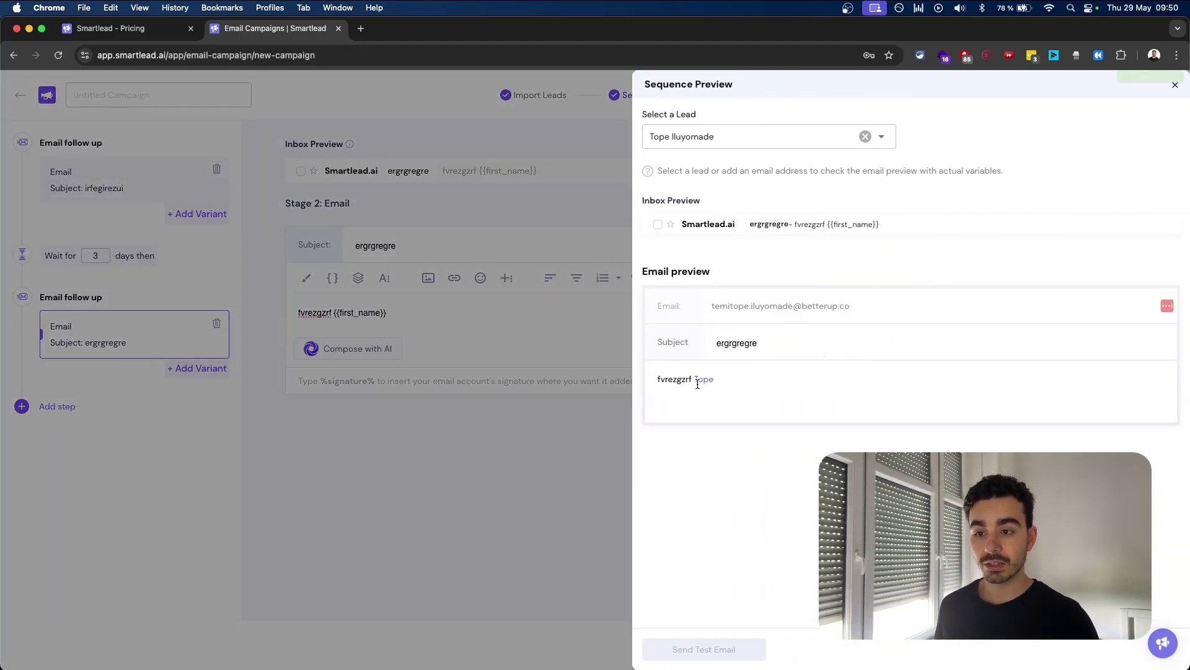
drag(694, 380, 721, 381)
click(672, 136)
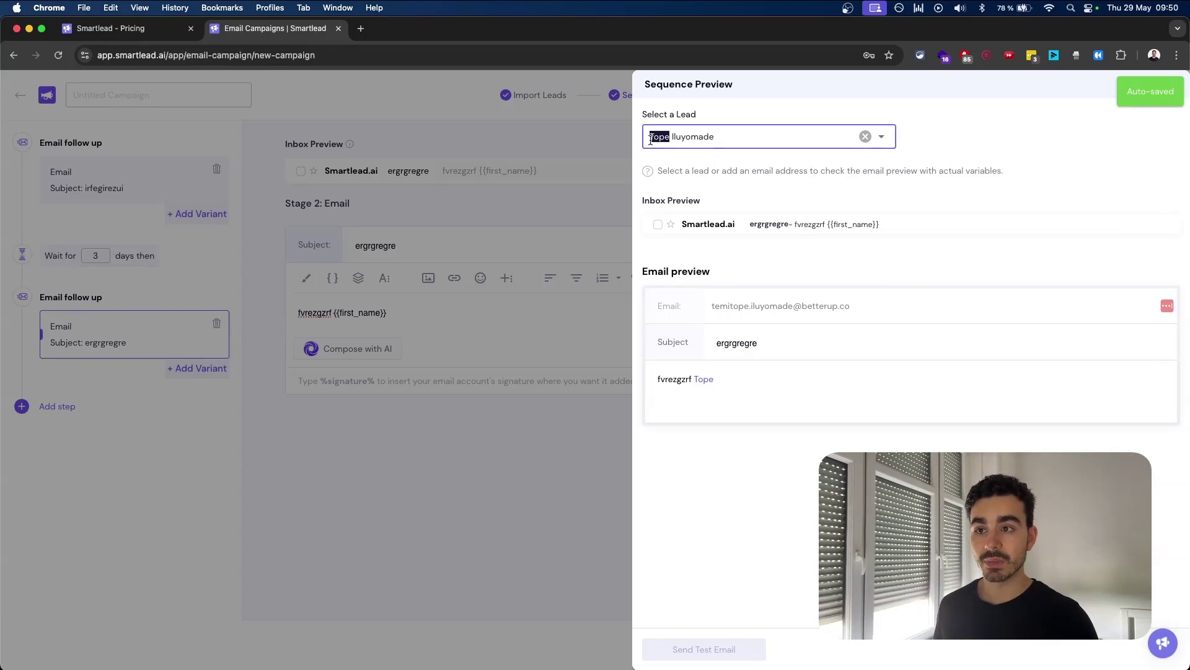
click(594, 444)
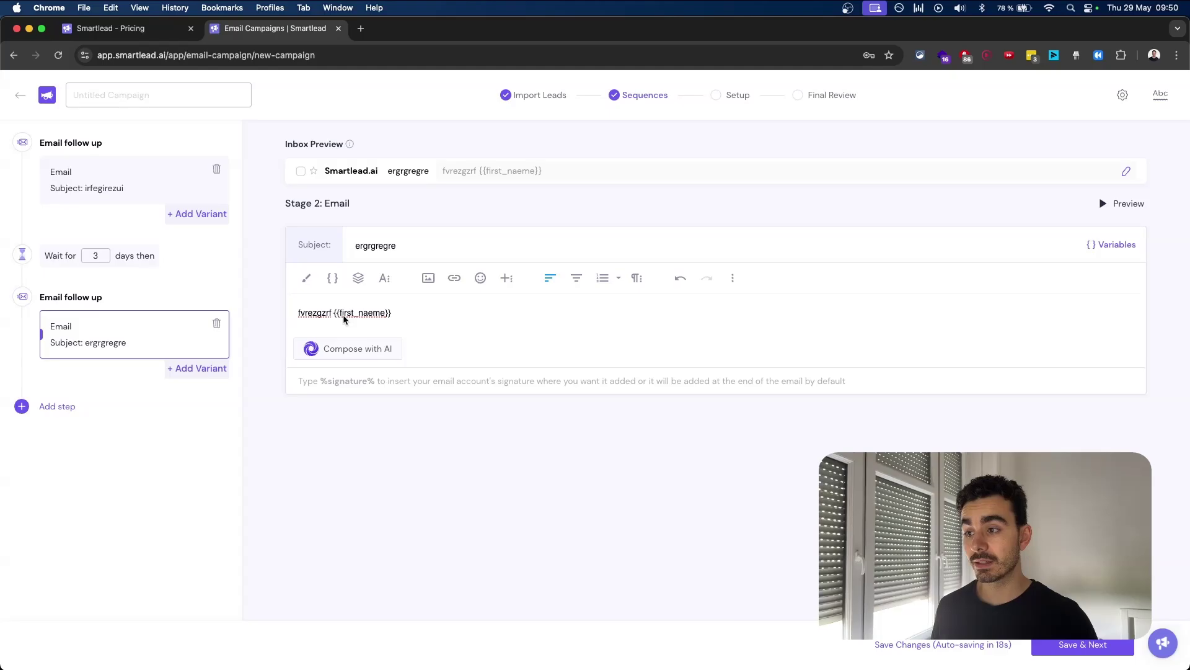
Preview the follow-up email with the variable misspelled as {{first_naeme}}
drag(339, 318, 385, 320)
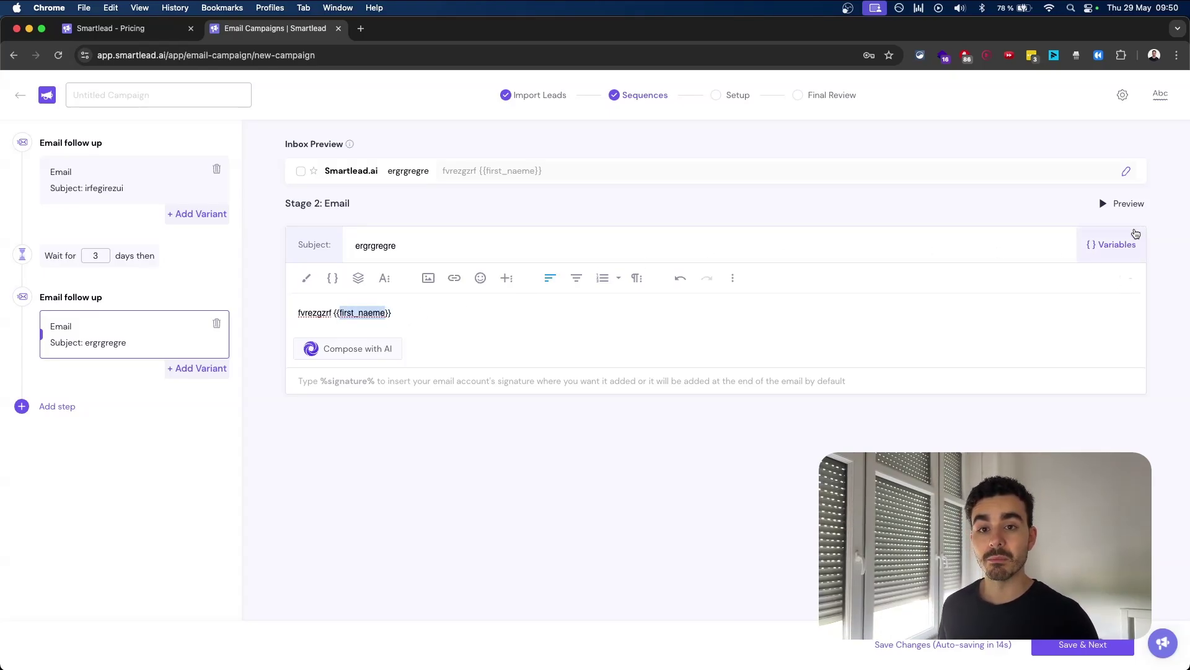
click(1125, 203)
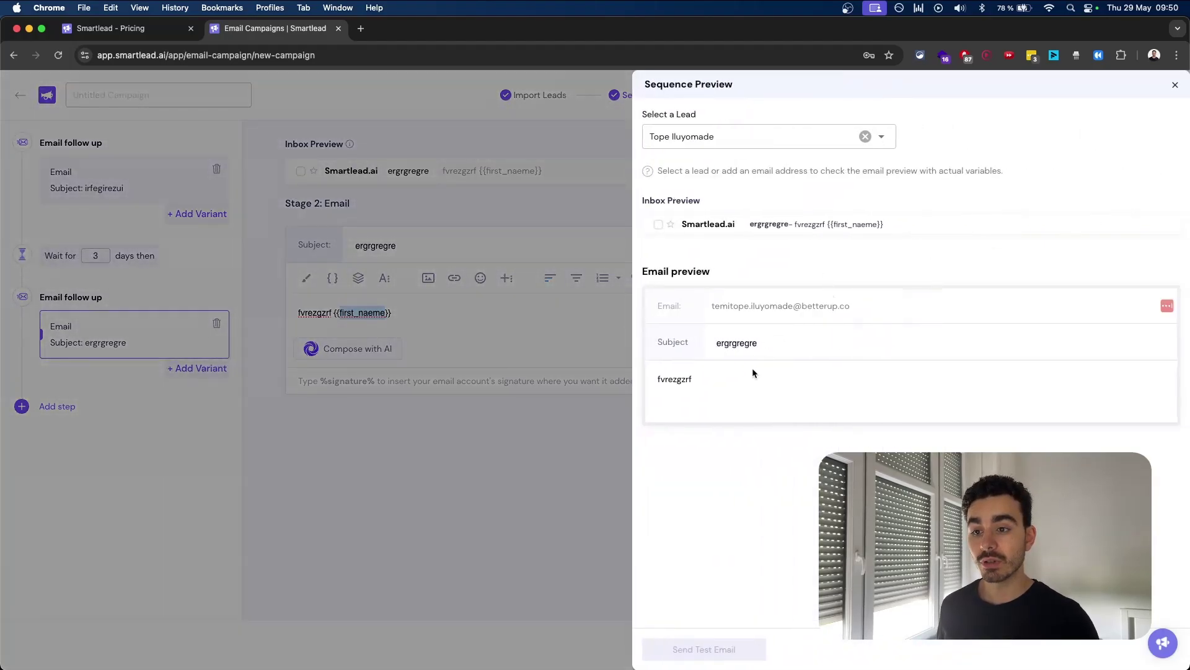
click(787, 379)
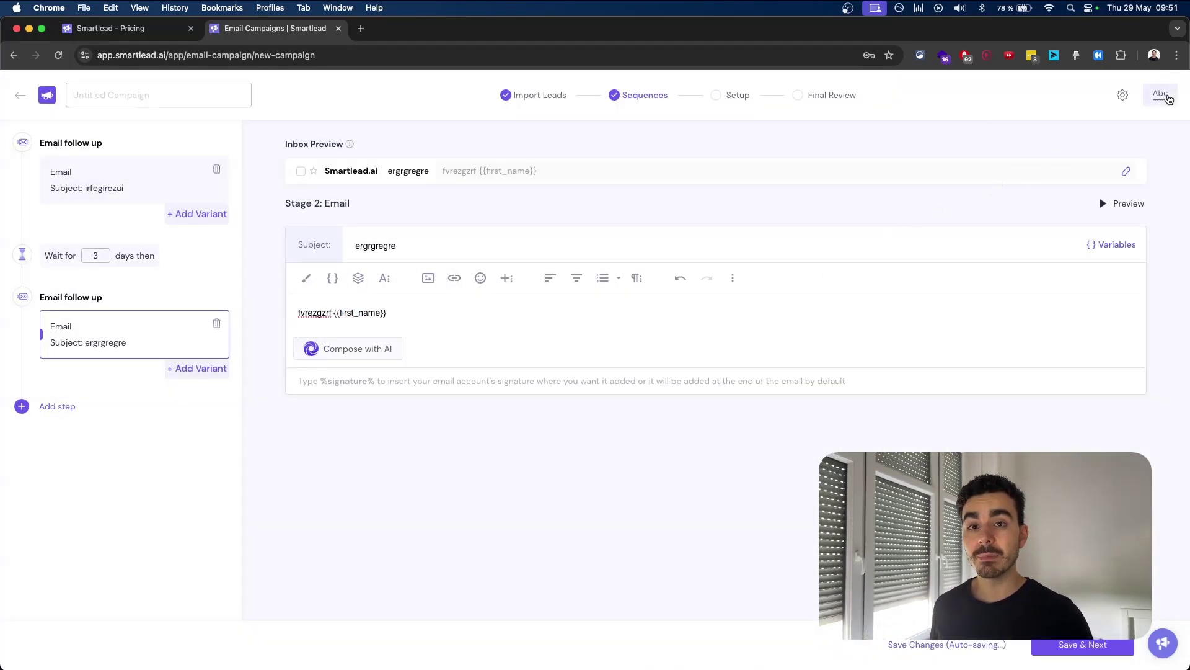
Check the follow-up email's readability and spam analysis, and save the sequence to continue to the campaign setup
click(1161, 95)
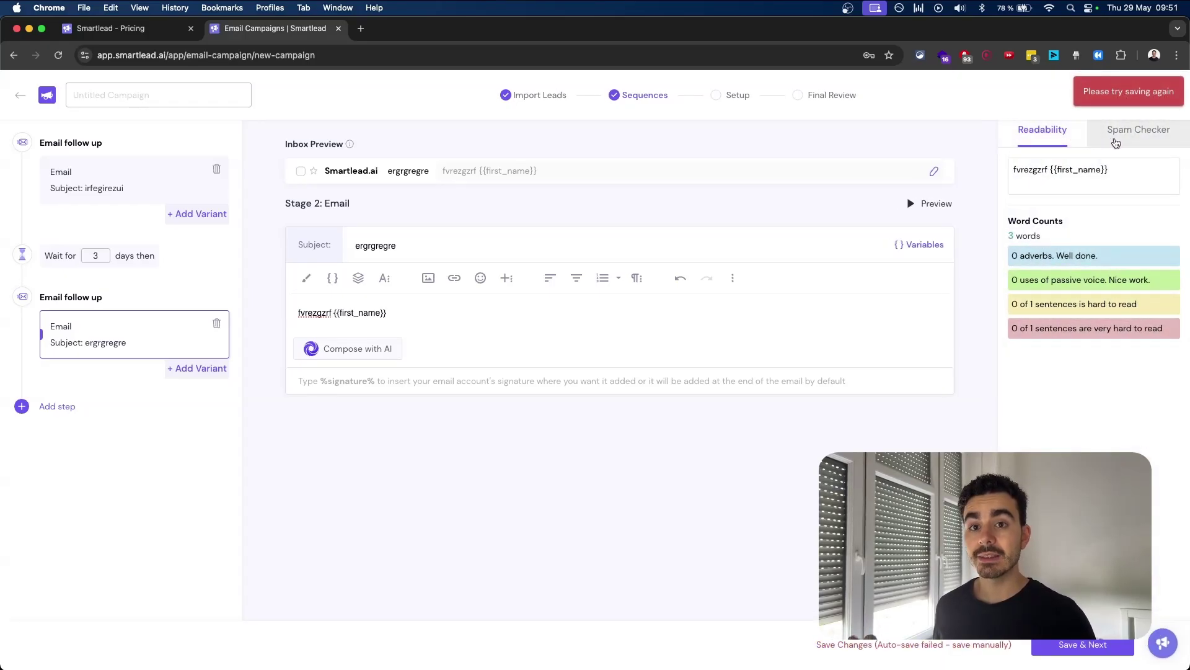
click(1116, 143)
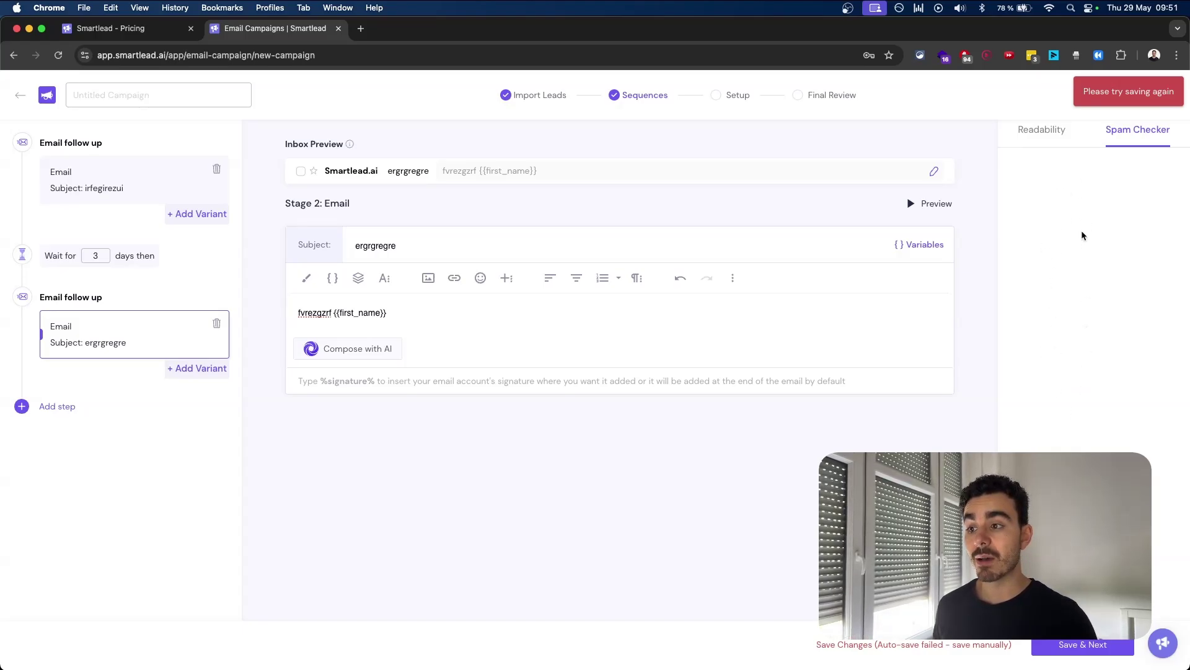
click(585, 342)
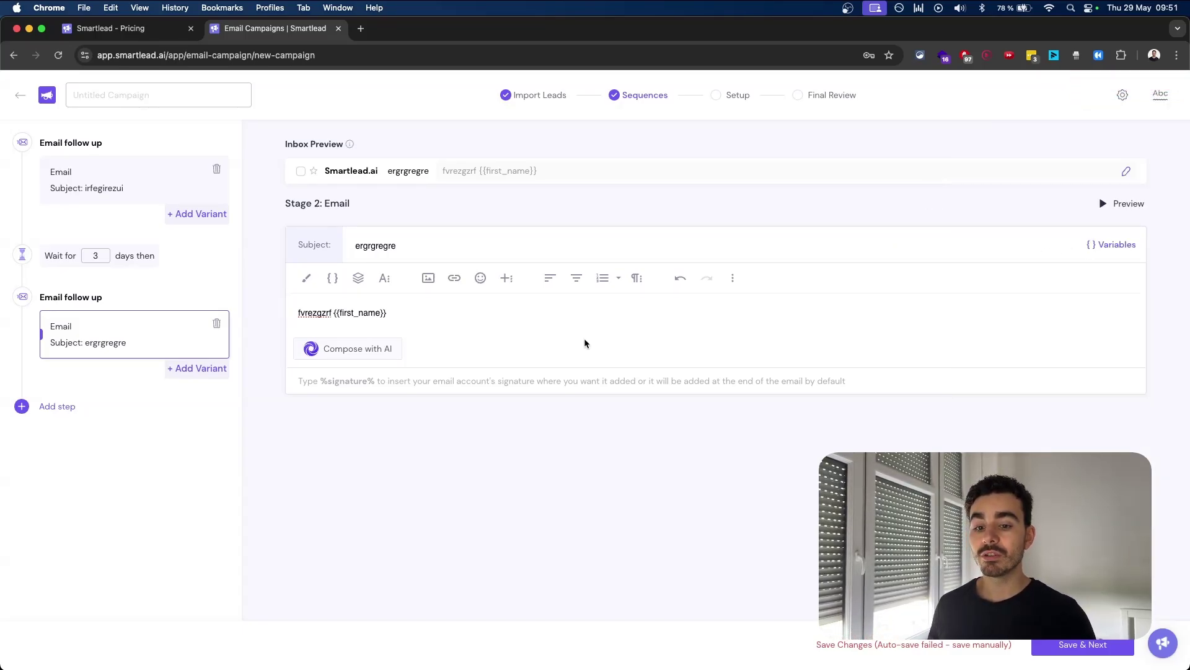
click(1073, 645)
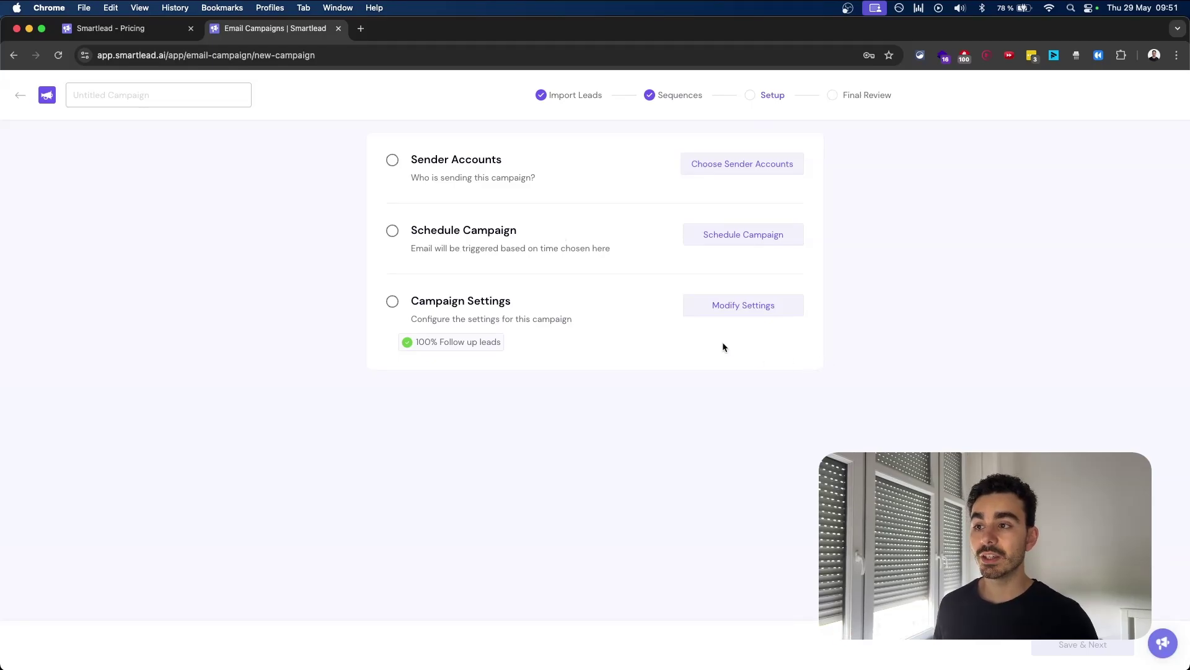
Choose the first four mailboxes in the email list as the campaign's sender accounts and save them
click(701, 163)
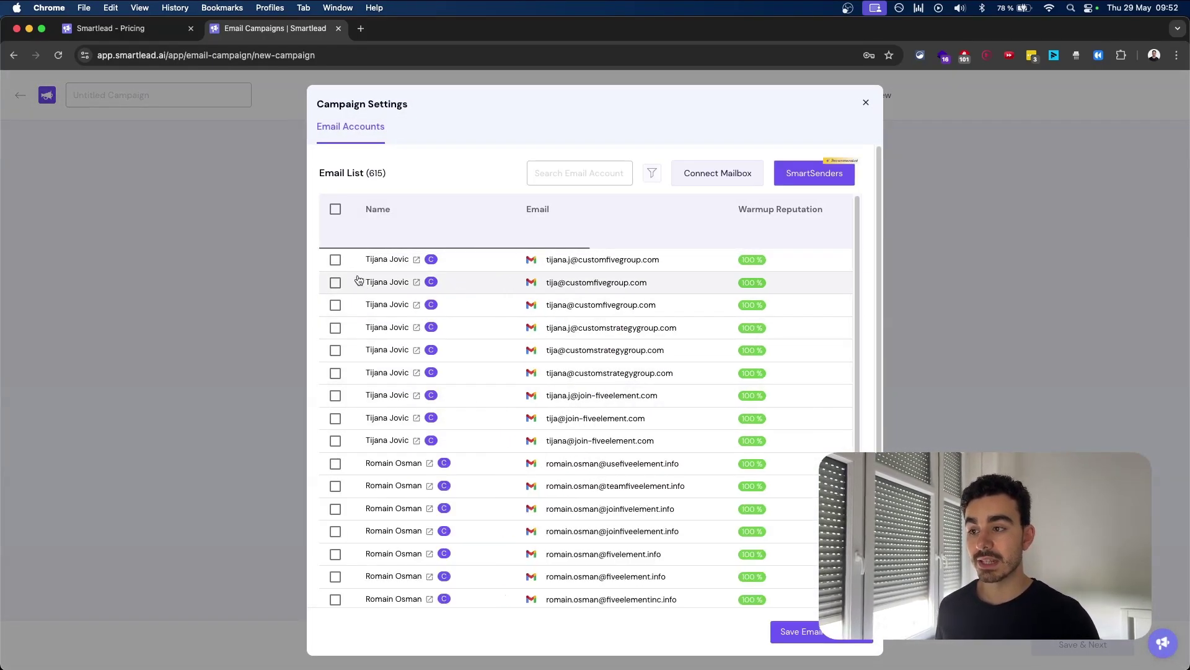
click(335, 259)
click(335, 282)
click(335, 303)
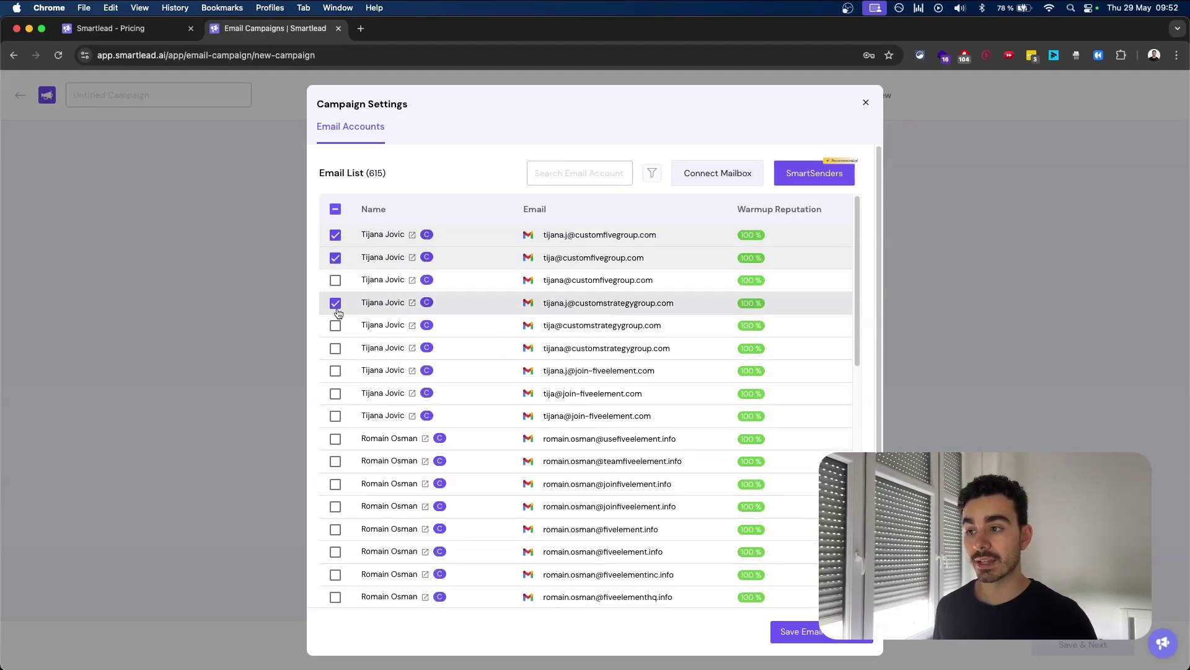
click(335, 280)
click(798, 639)
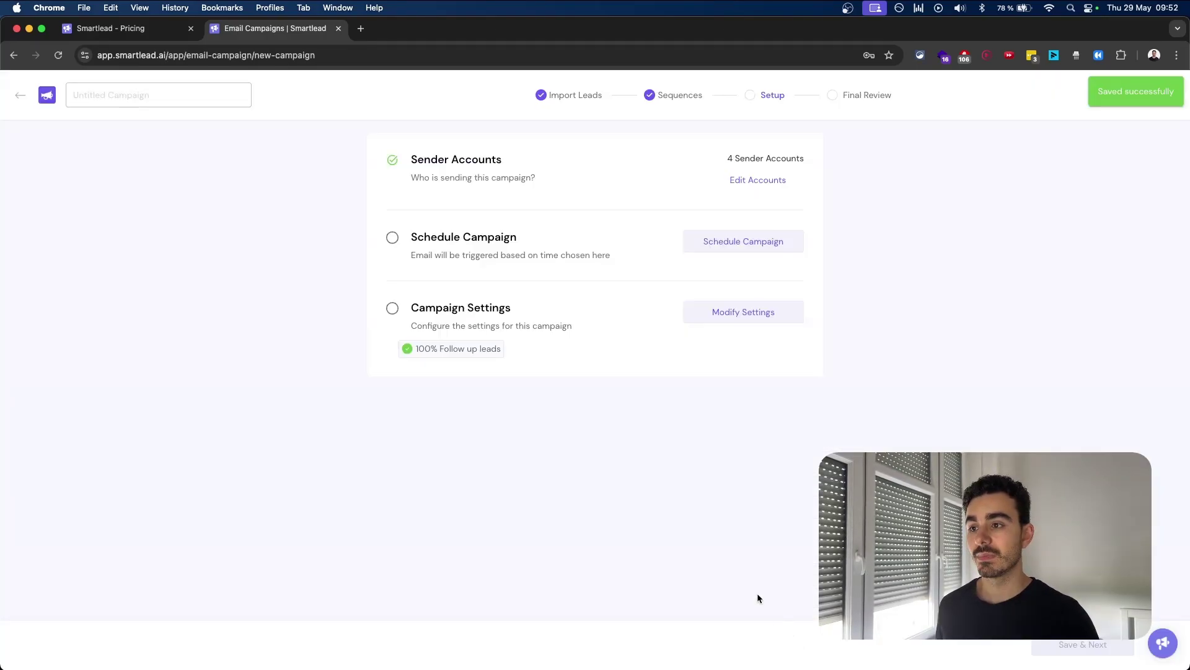
Open the campaign's schedule settings and set the time zone to America/Chicago(UTC-06:00)
drag(425, 238, 534, 240)
click(747, 247)
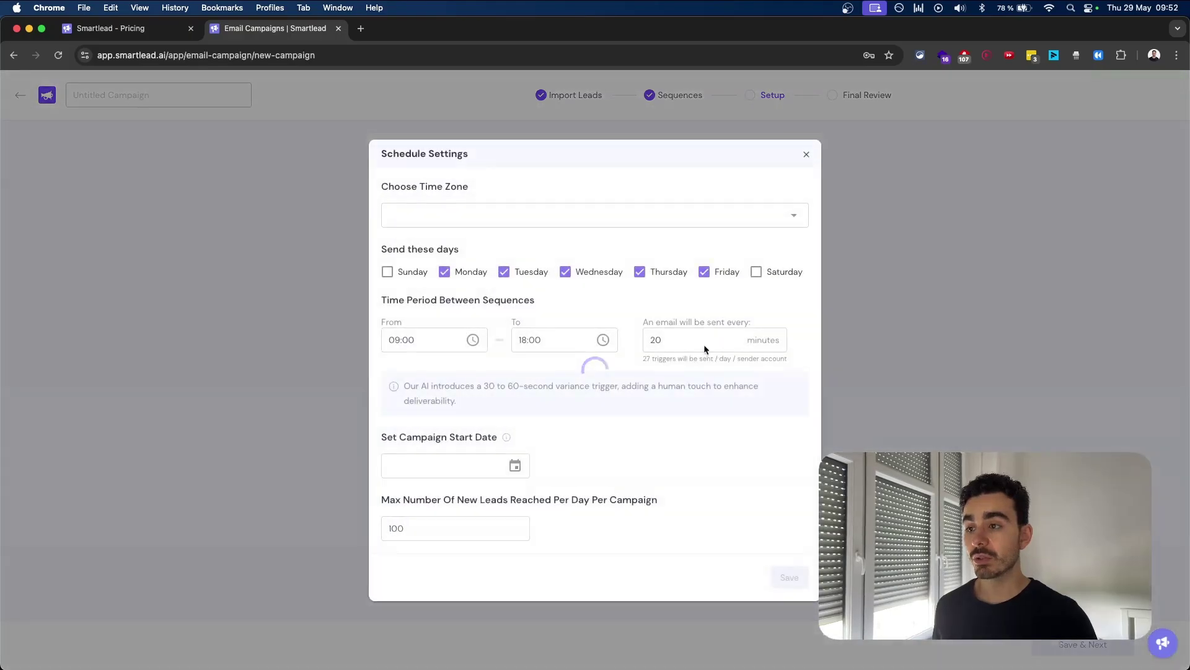
click(494, 215)
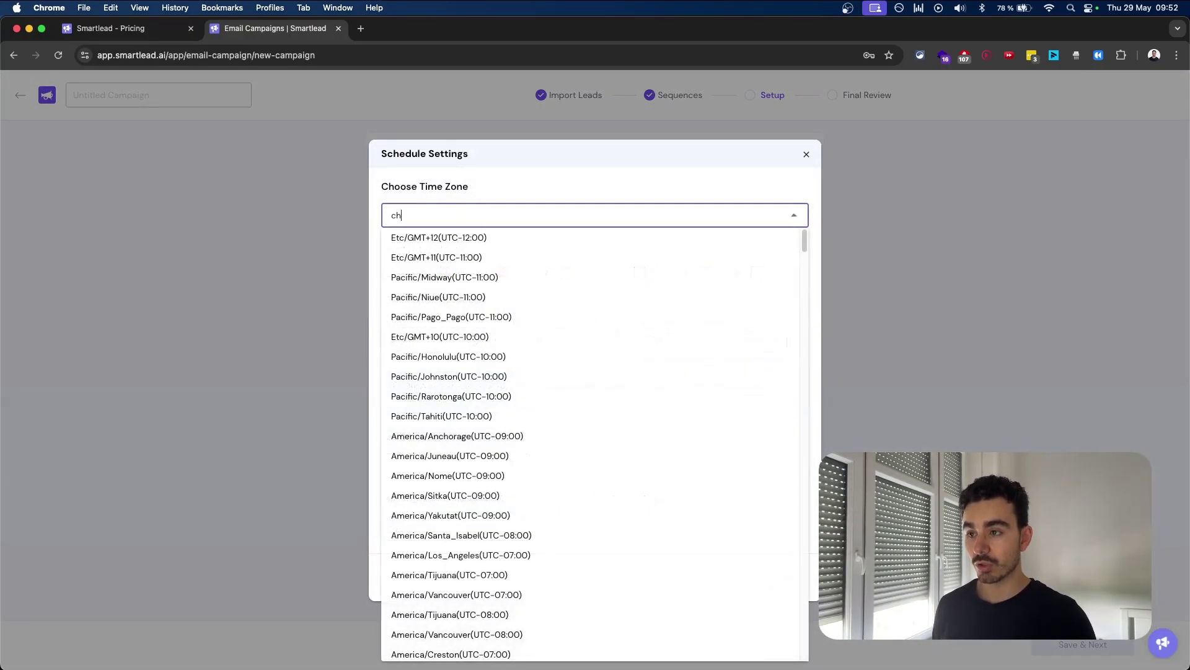
click(487, 238)
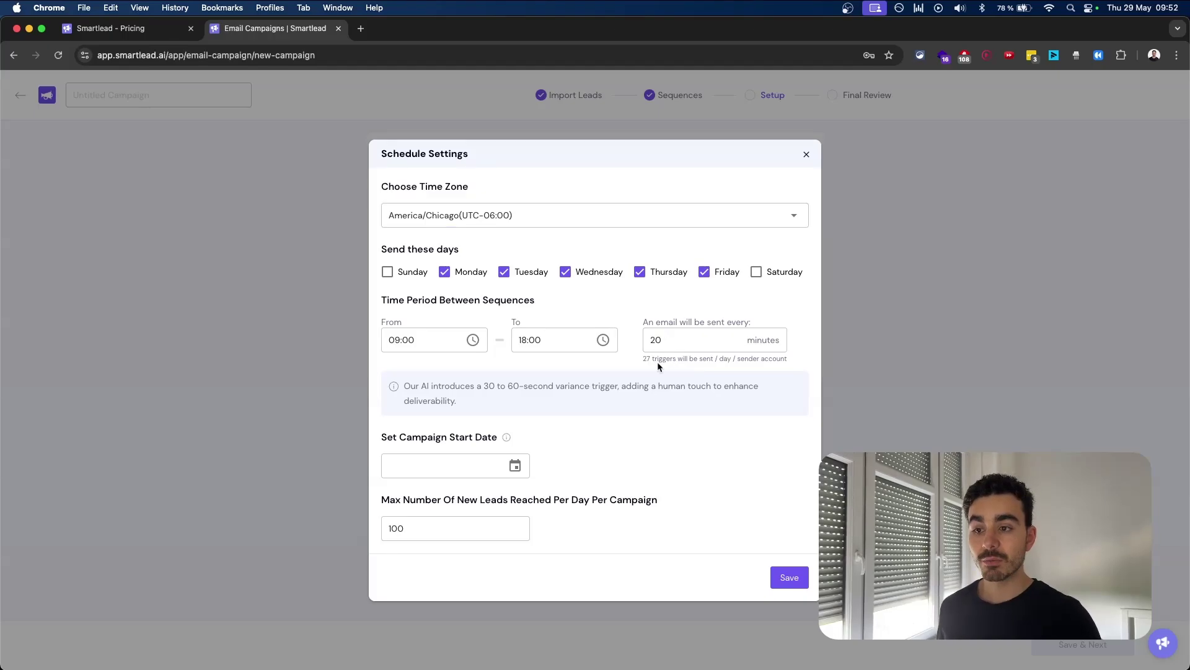
Examine the interval between emails and the resulting number of daily triggers per sender account
double_click(671, 344)
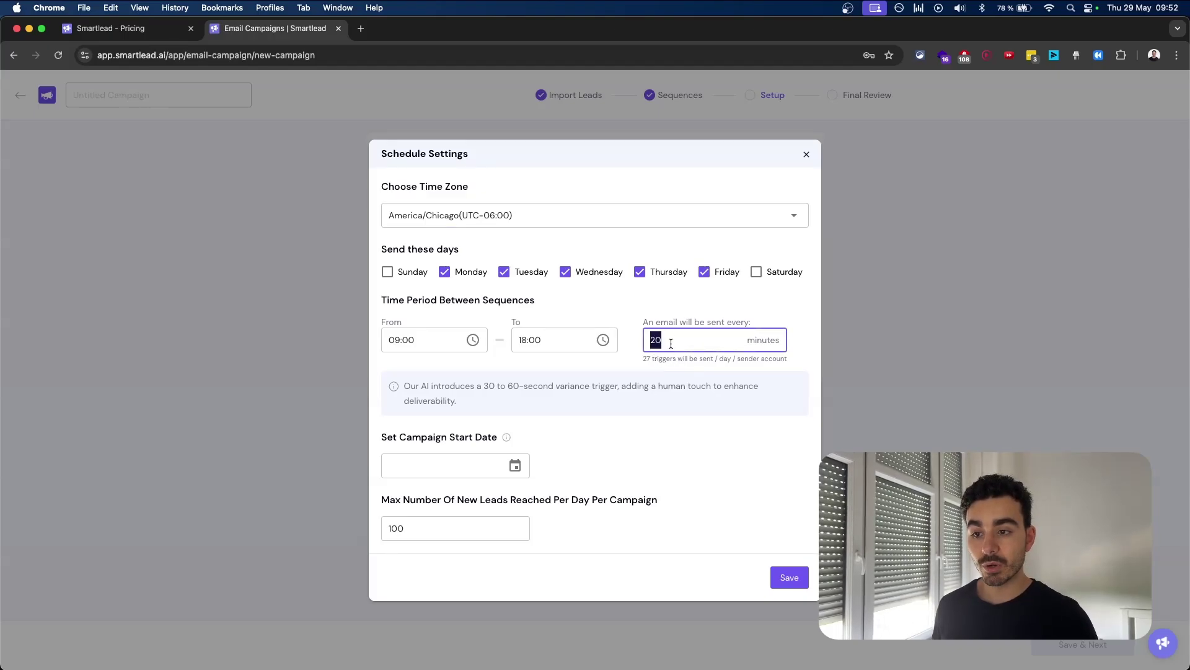
drag(654, 360, 730, 366)
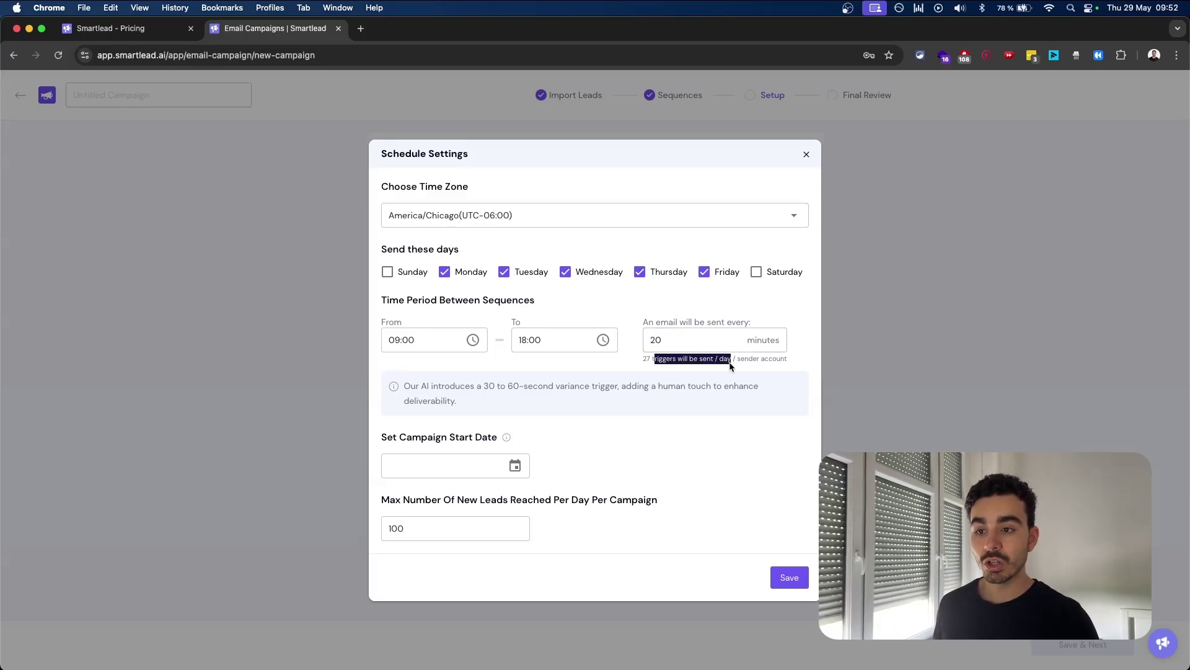
click(660, 366)
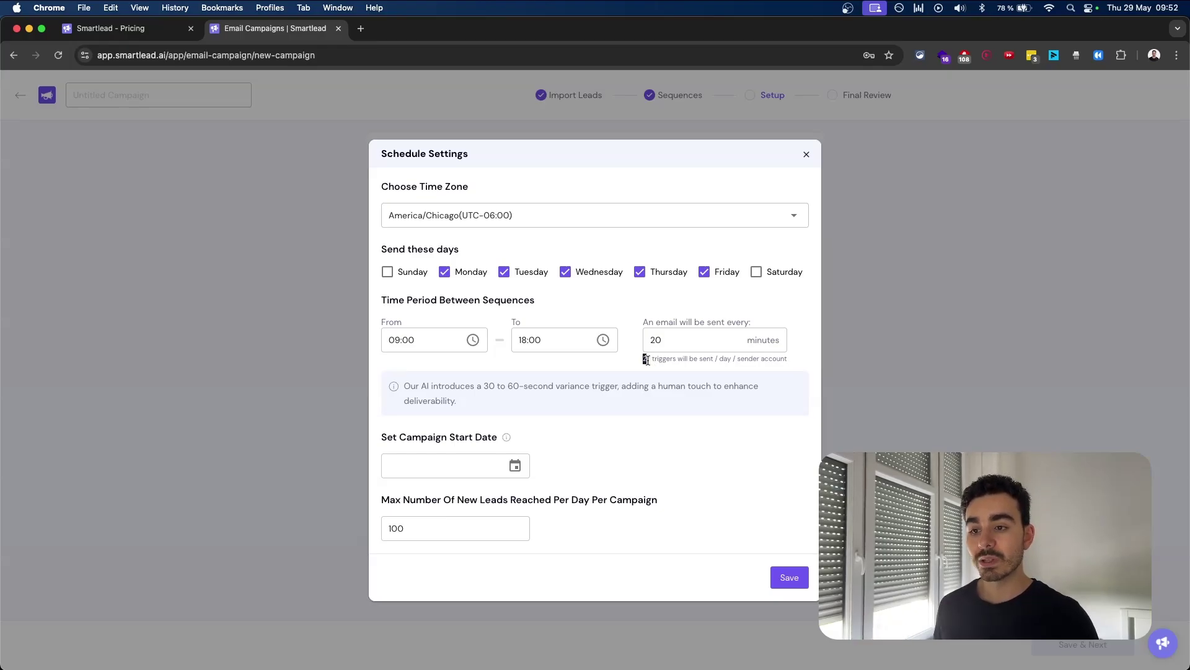
drag(643, 360, 777, 360)
click(719, 358)
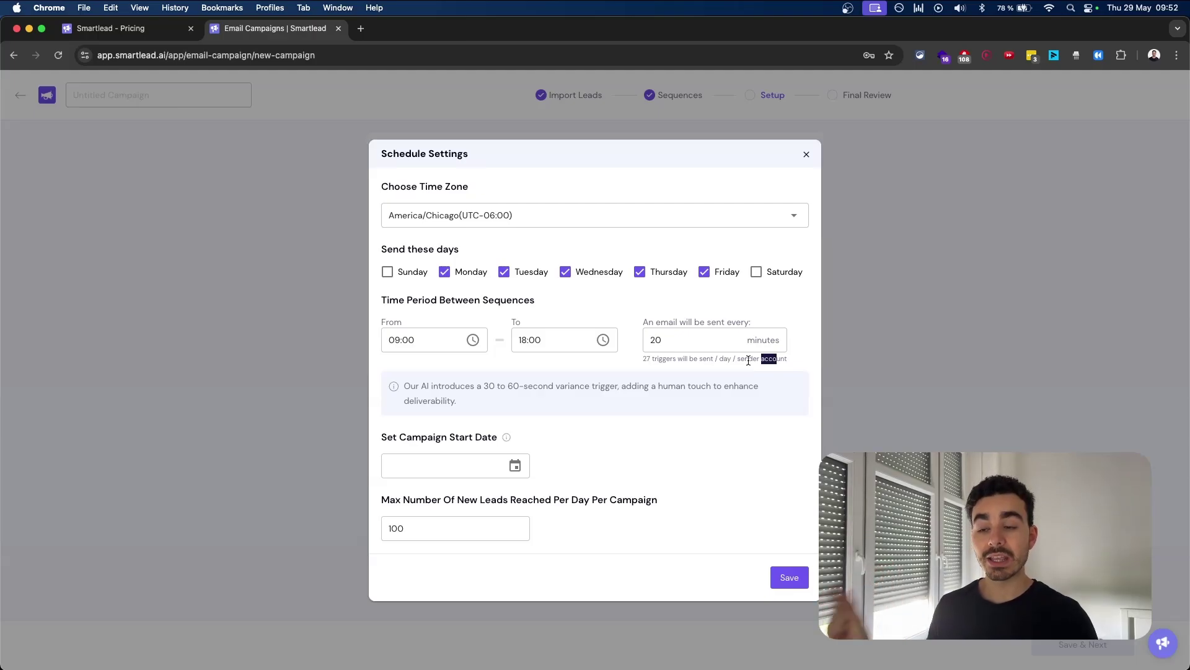
drag(676, 343, 646, 341)
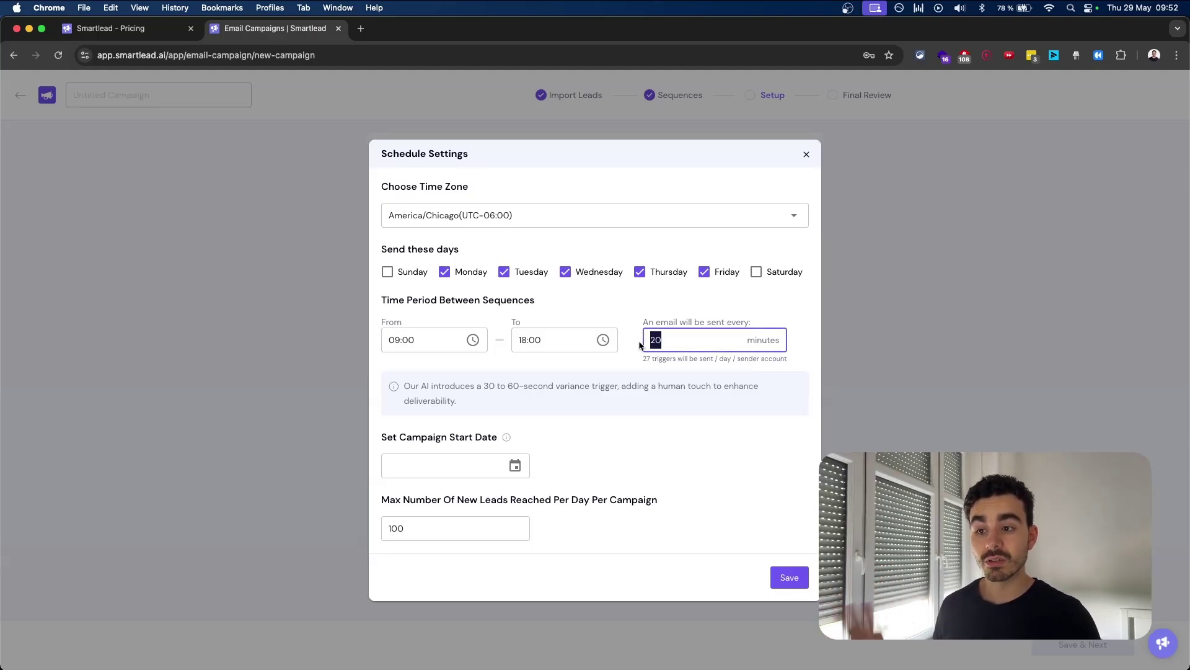
click(635, 340)
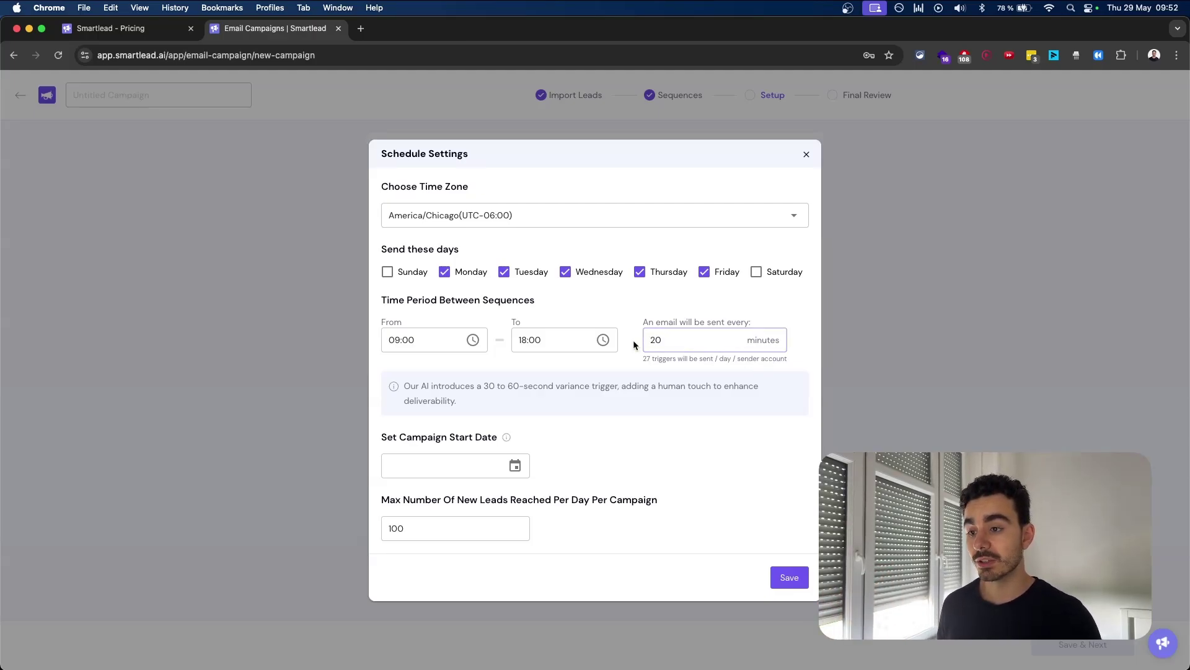
Review the maximum number of new leads reached per day, and save the schedule settings
triple_click(544, 499)
click(443, 502)
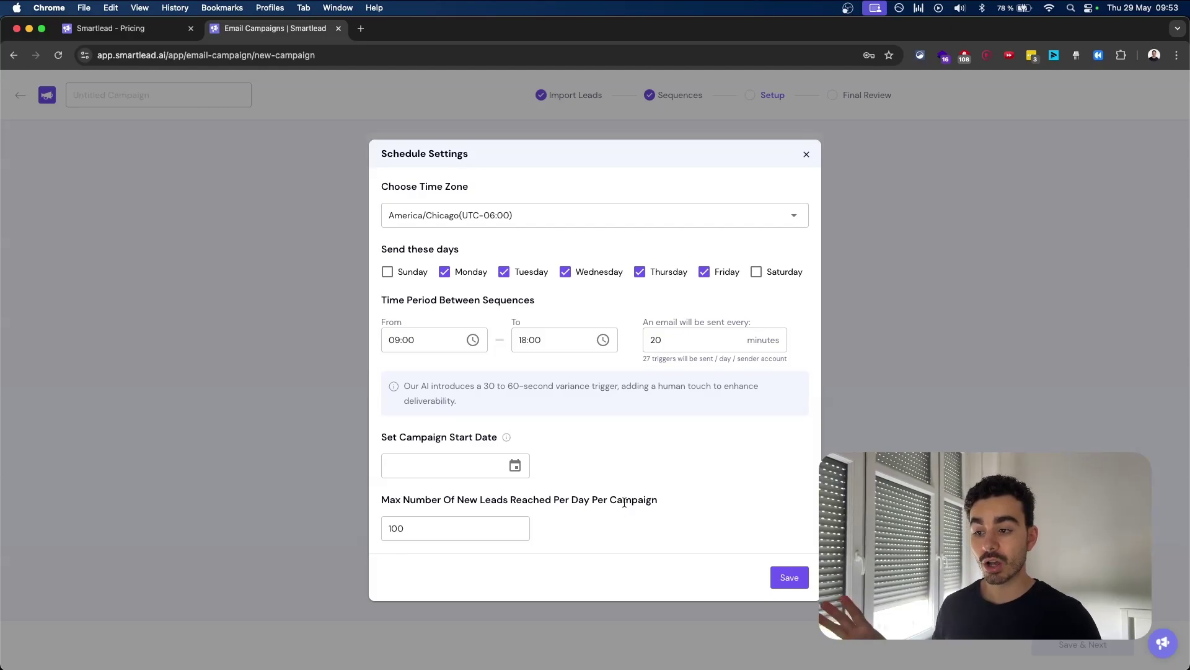
click(496, 526)
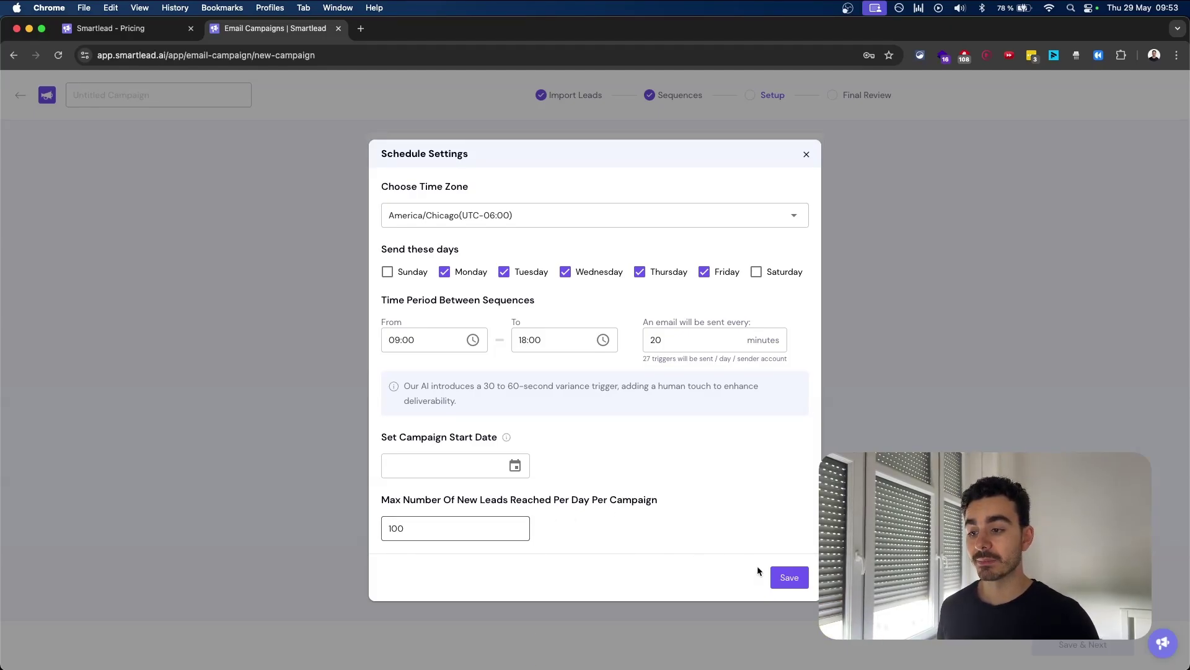
click(780, 576)
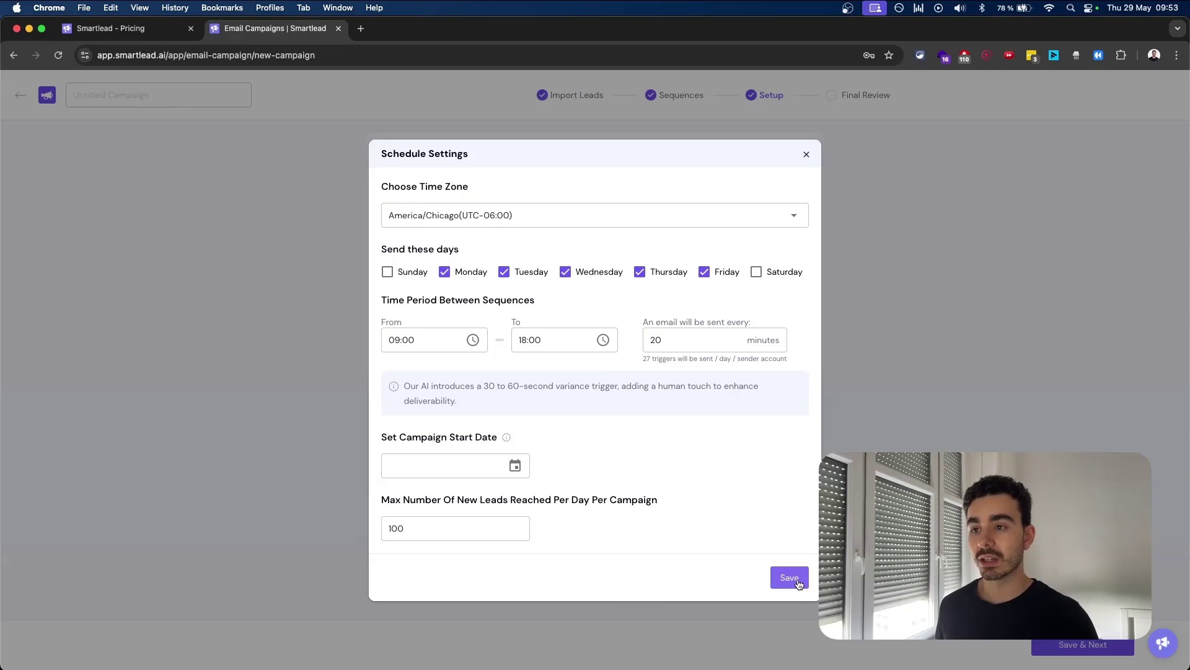
click(797, 579)
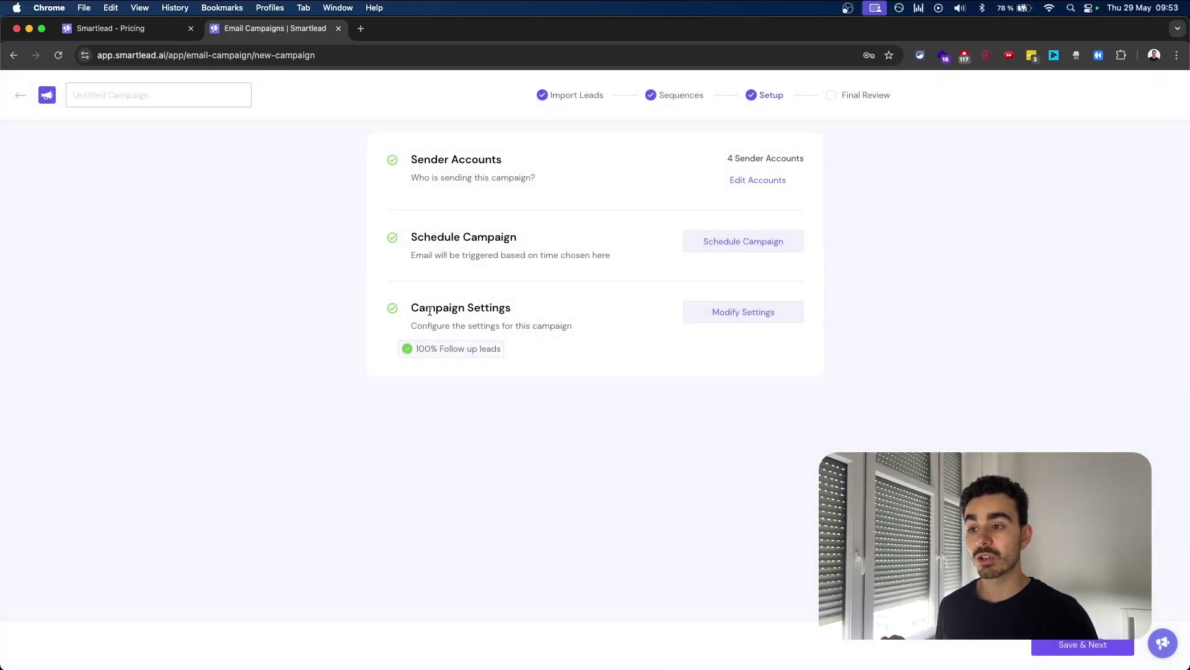
Open the general campaign settings, review the campaign name field, and have messages stop when the lead replies to a message
click(727, 319)
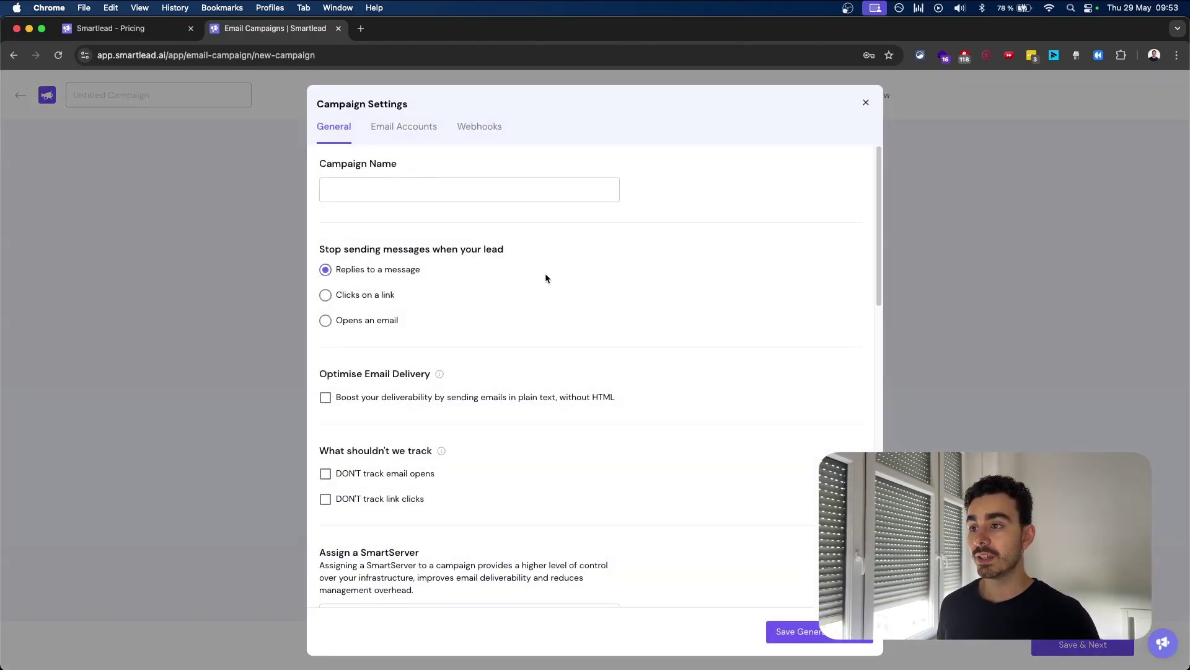
click(374, 193)
drag(332, 165, 391, 165)
click(400, 204)
scroll(344, 184, down, 1)
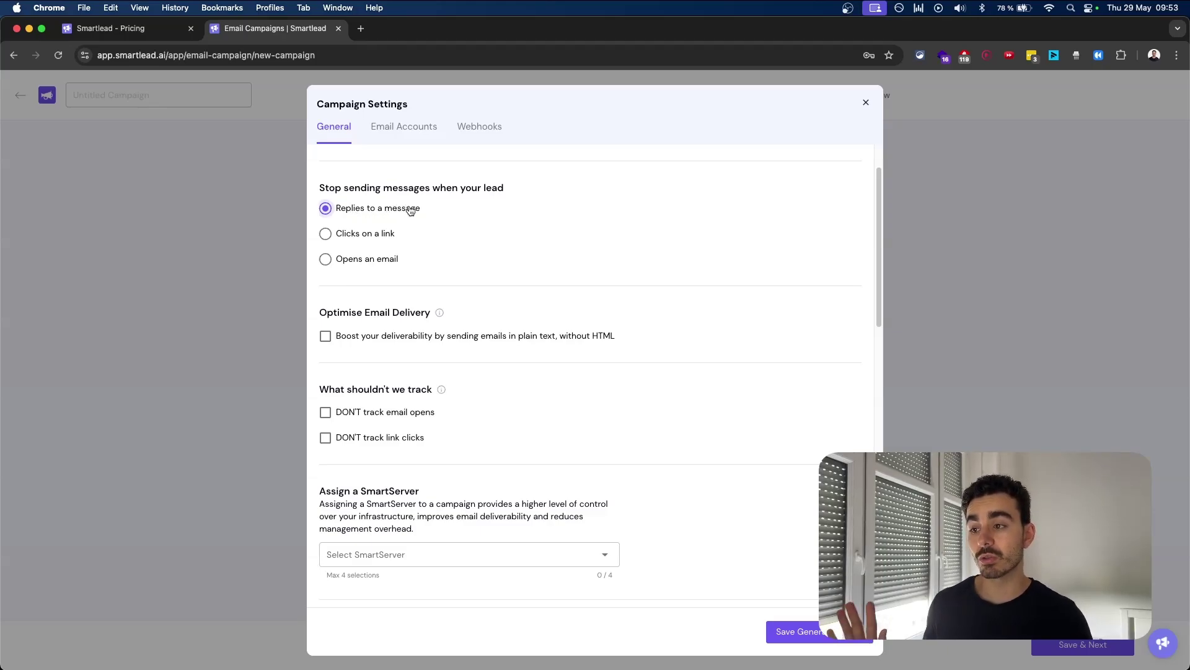
Enable sending emails in plain text without HTML, and force plain text as the content type
scroll(406, 332, down, 2)
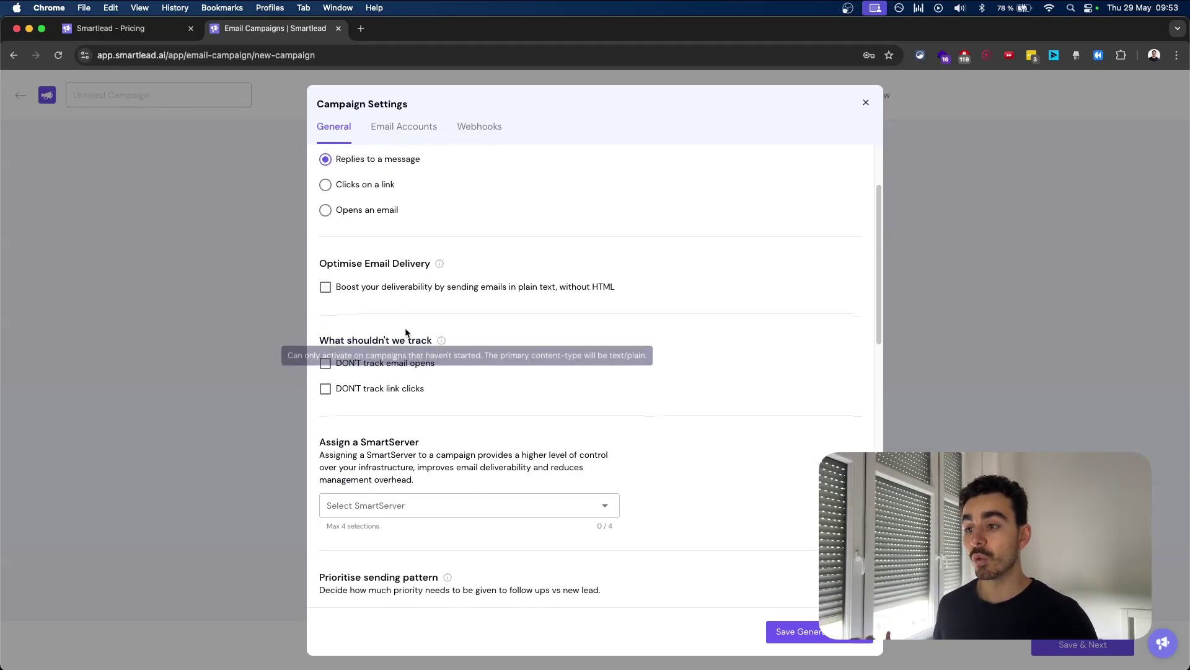
click(413, 289)
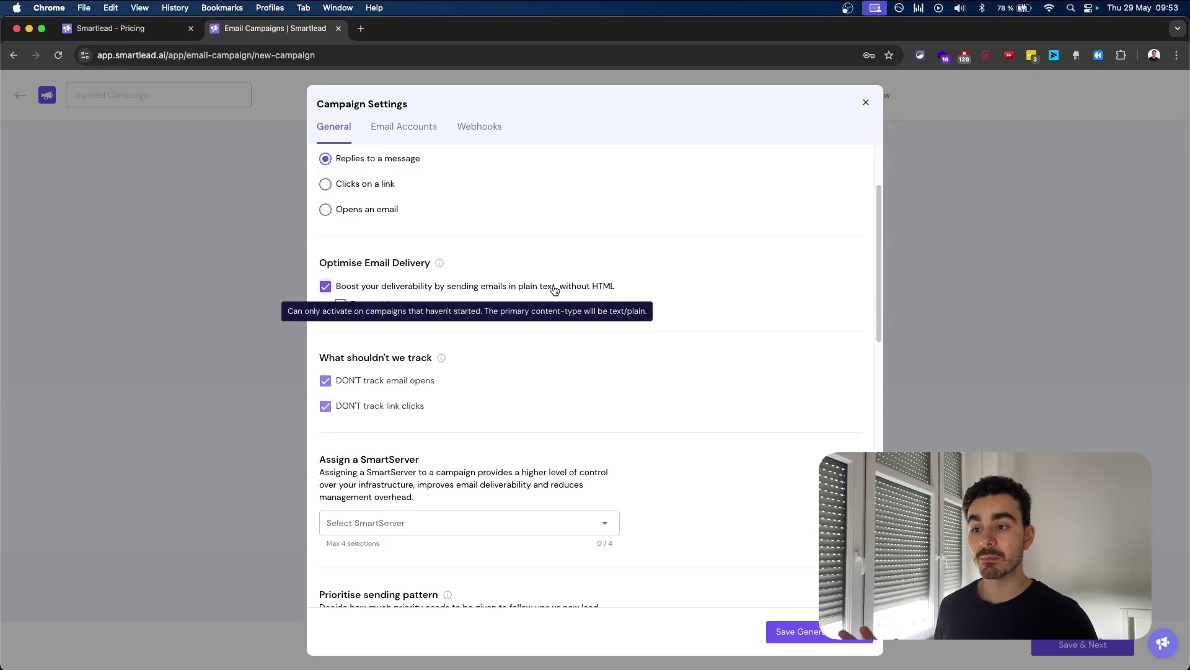
mouse_move(377, 311)
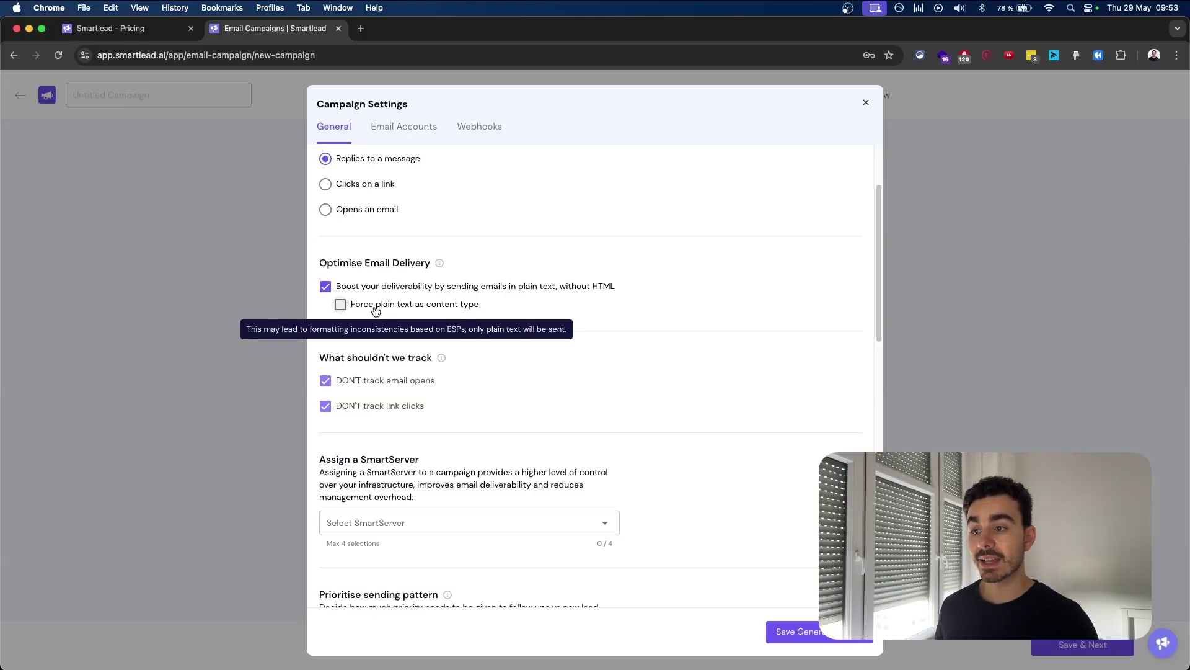
click(376, 310)
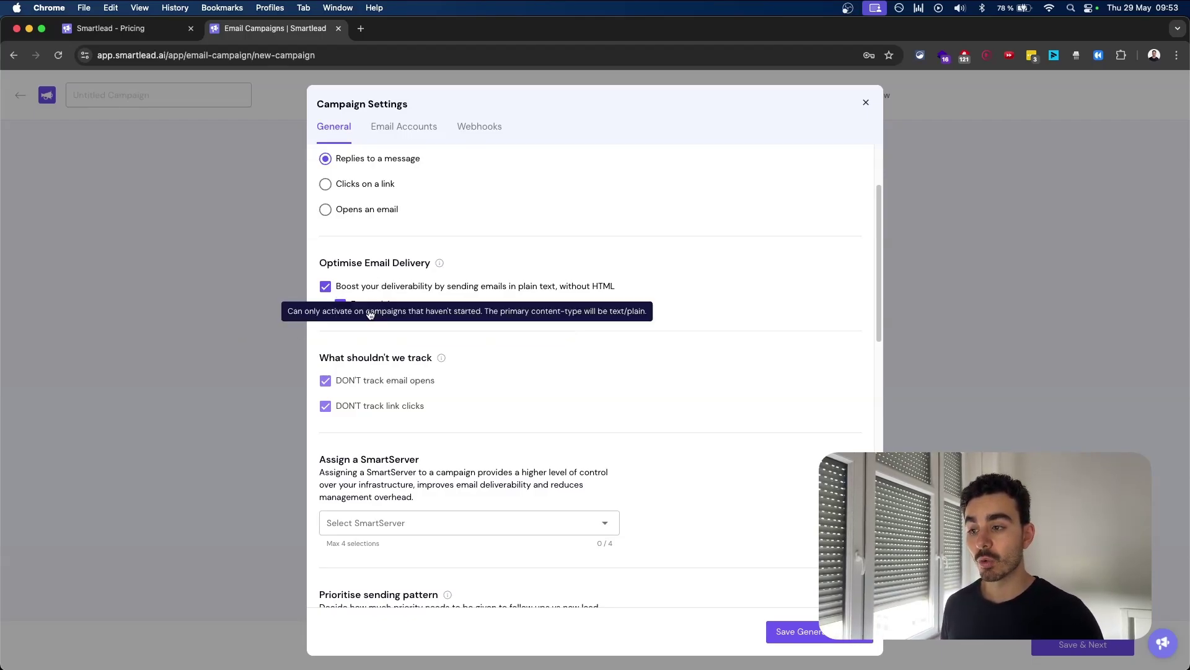
scroll(396, 444, down, 1)
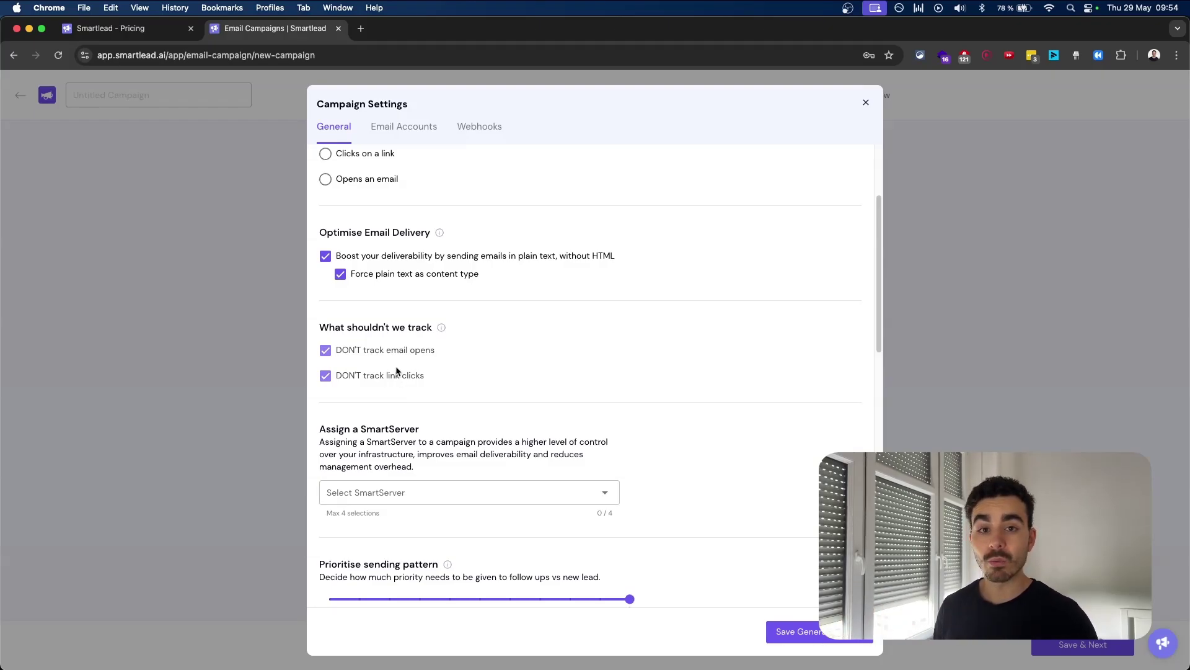
Set the prioritised sending pattern to 30% follow ups and 70% new leads
scroll(464, 426, down, 3)
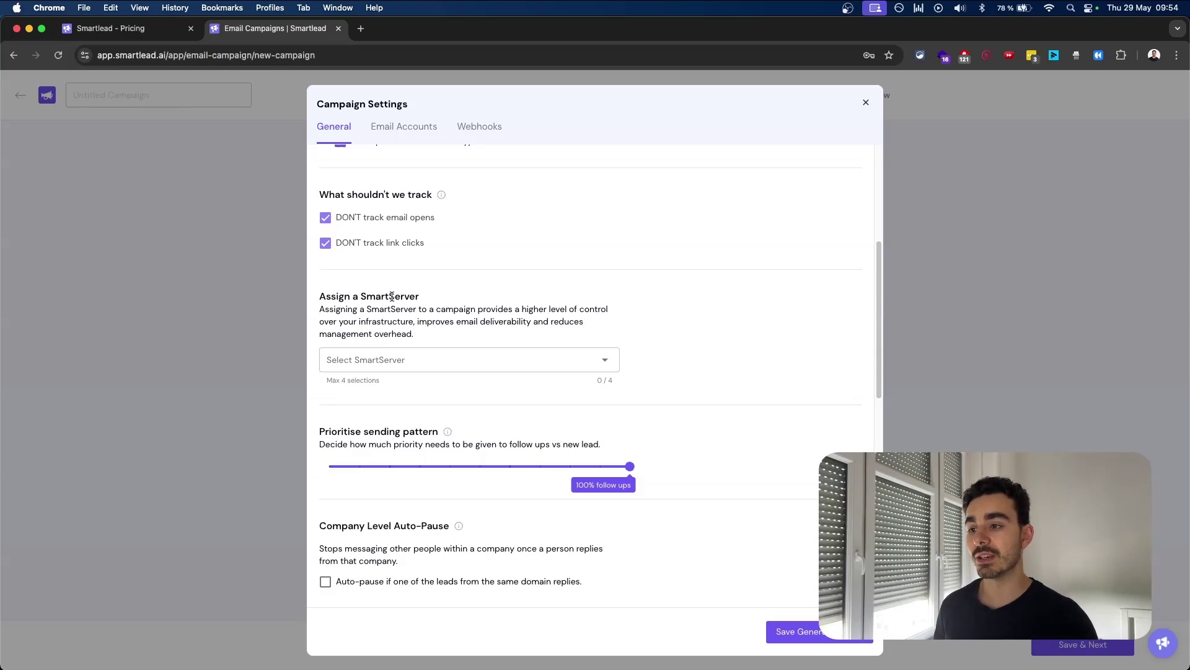
scroll(392, 296, down, 3)
drag(320, 283, 406, 283)
click(405, 283)
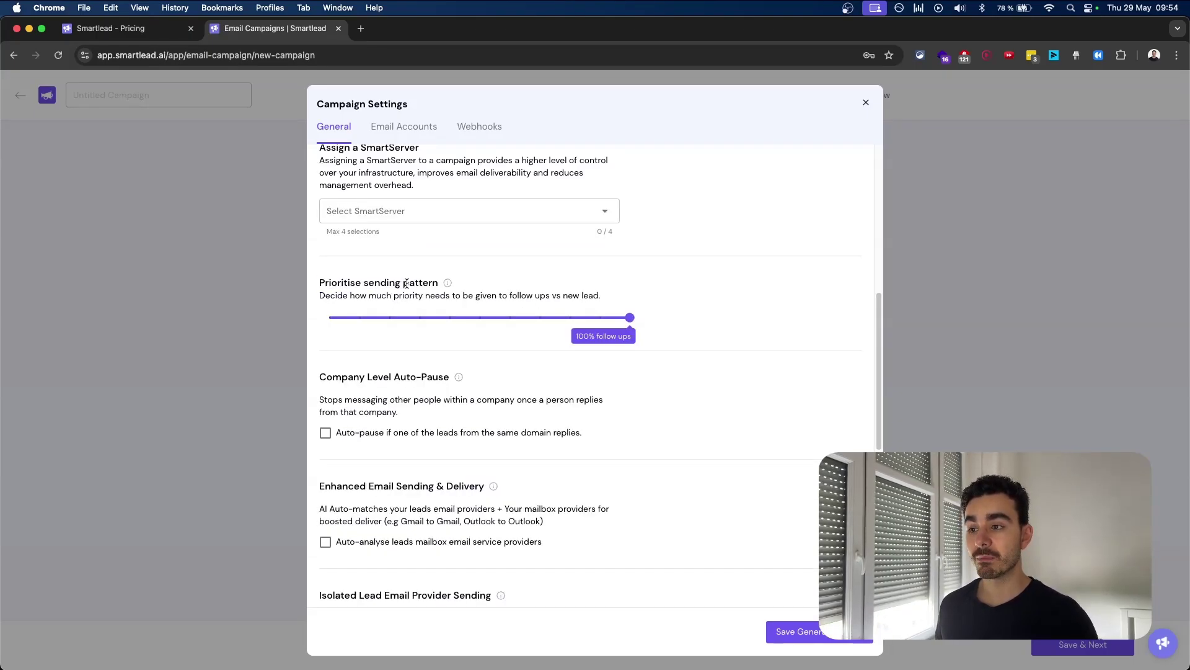
drag(630, 318, 410, 321)
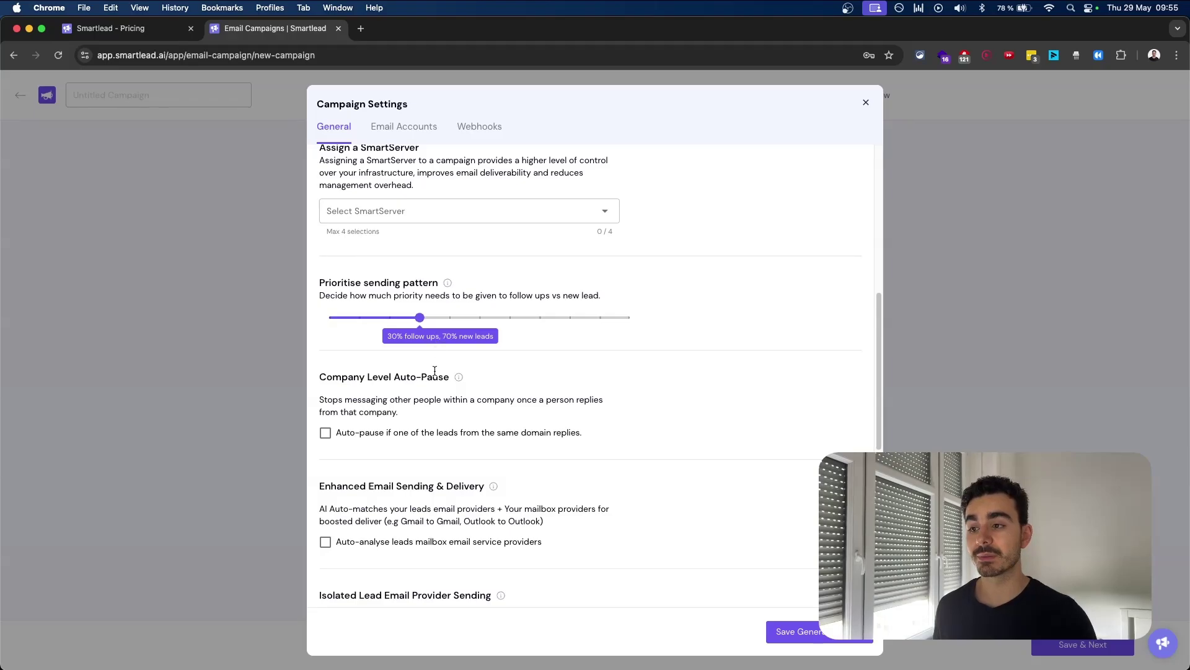
Try the Gmail, Outlook and Others options for isolated lead email provider sending, and select Send To All again
scroll(435, 371, down, 3)
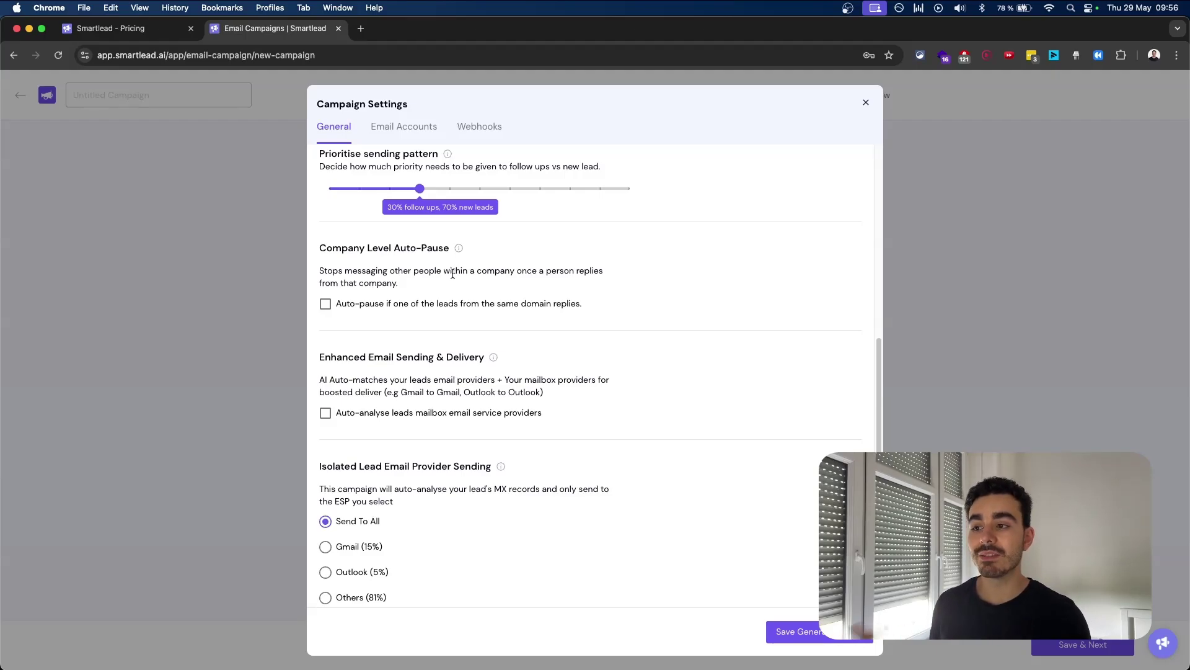
scroll(434, 310, down, 2)
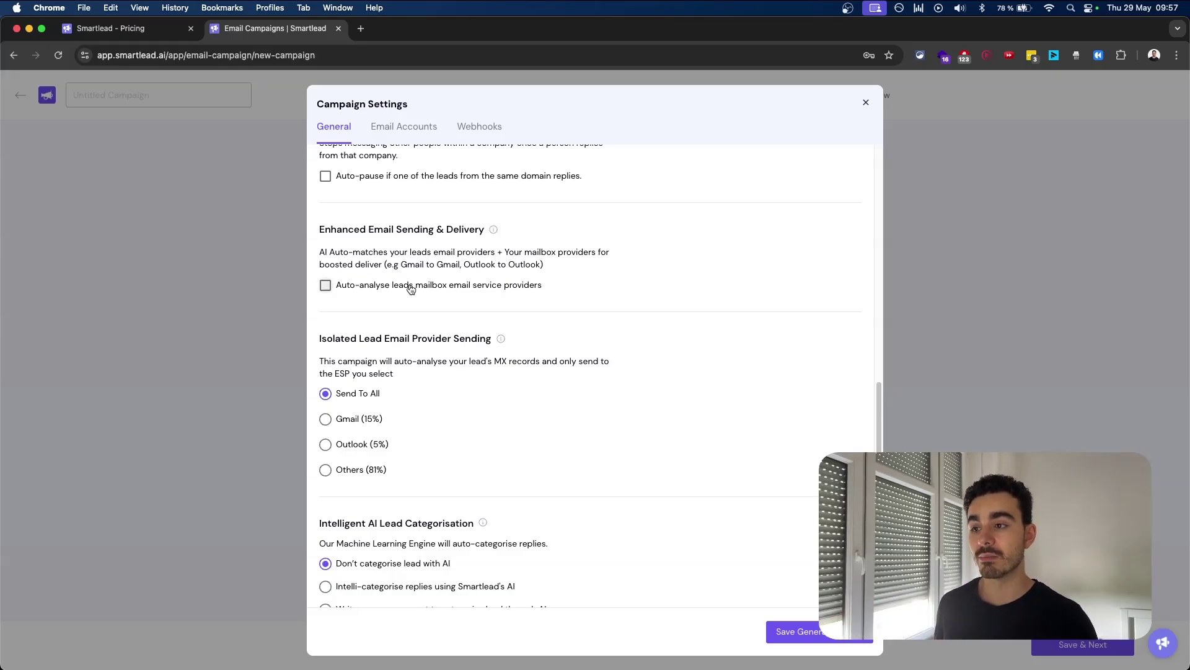
scroll(449, 282, down, 3)
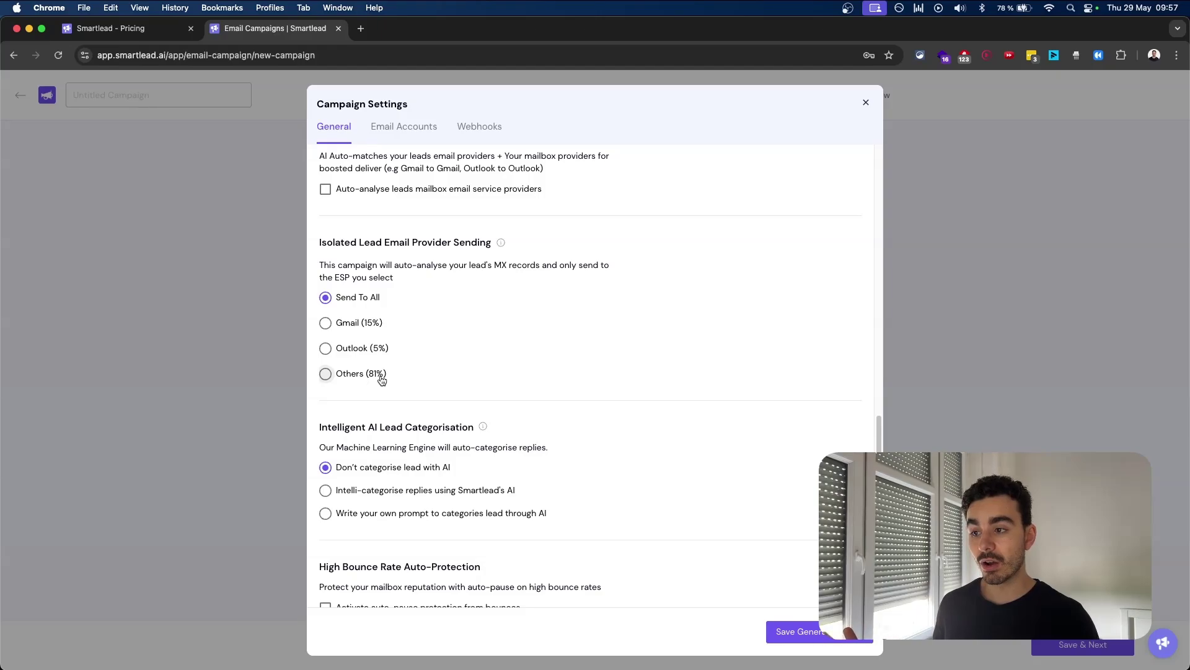
click(348, 327)
click(351, 349)
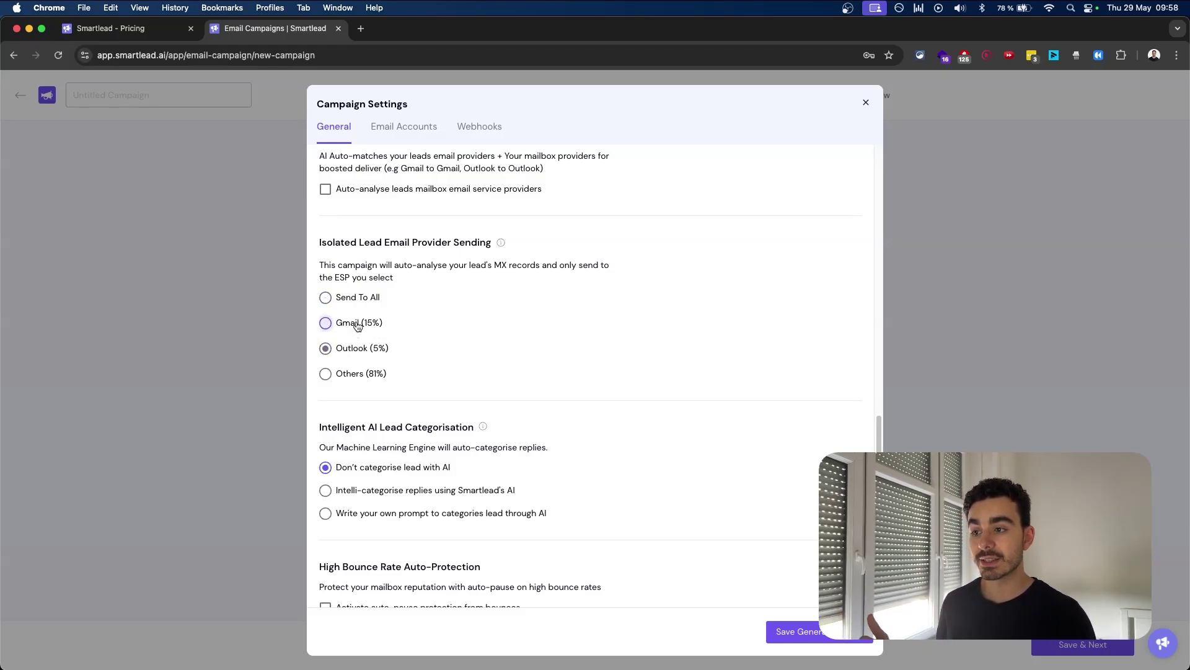
click(353, 325)
click(364, 380)
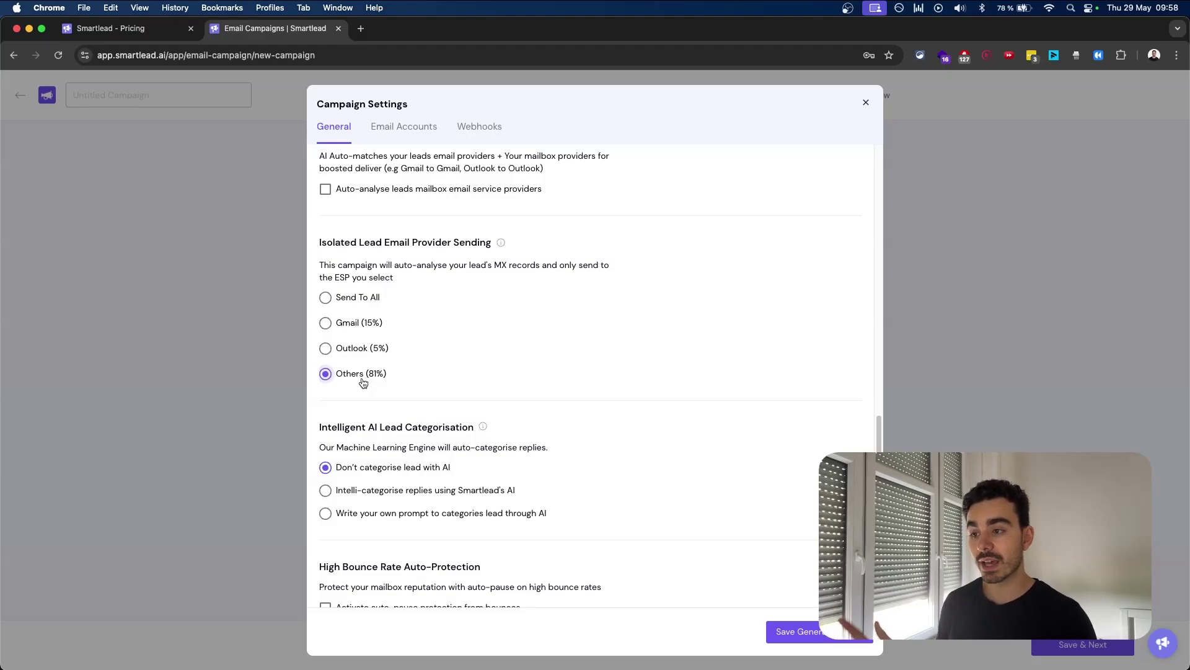
click(350, 323)
click(358, 350)
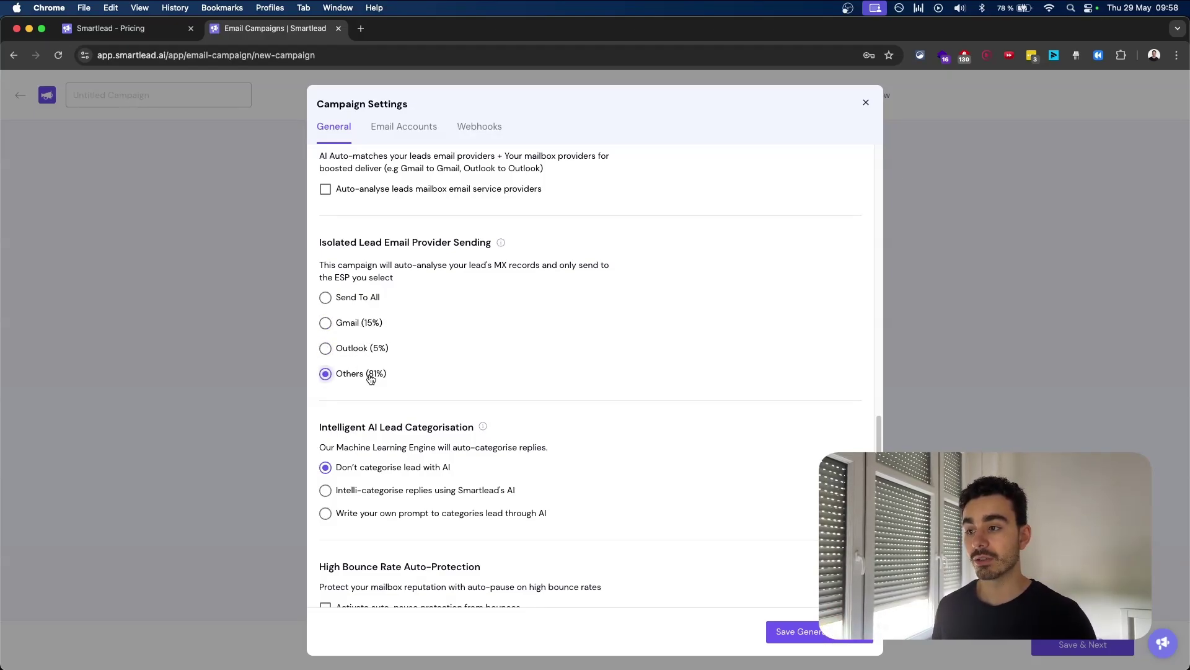
click(444, 303)
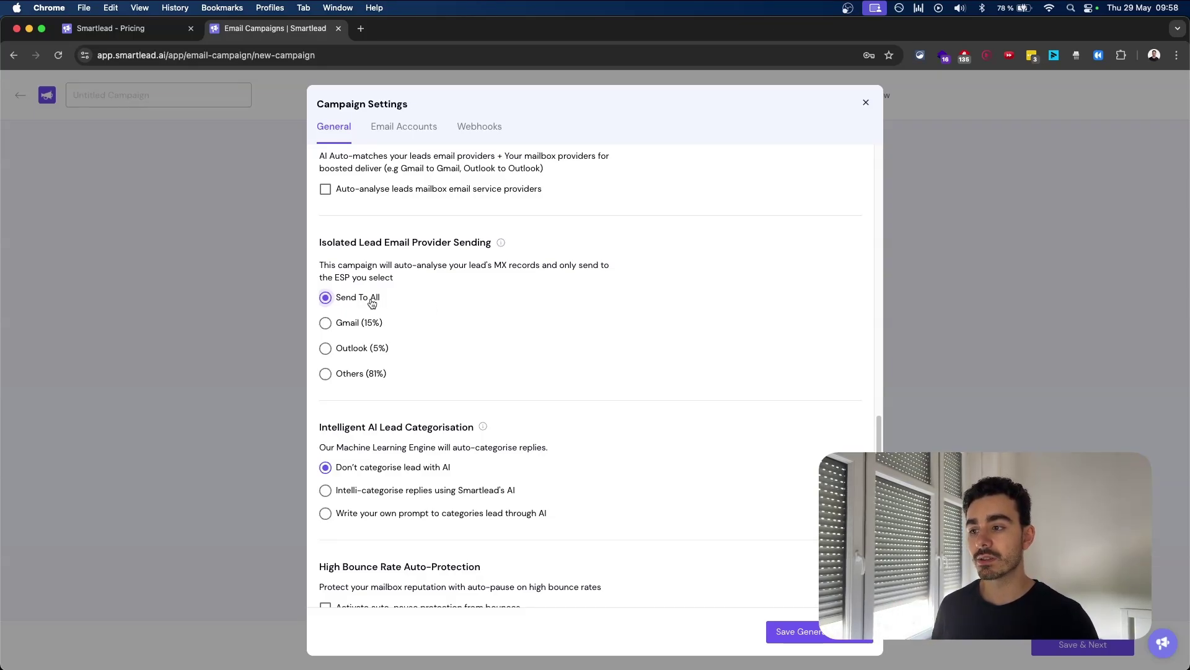
Switch lead categorisation to intelli-categorise replies using Smartlead's AI, and open the list of reply categories
scroll(409, 335, down, 3)
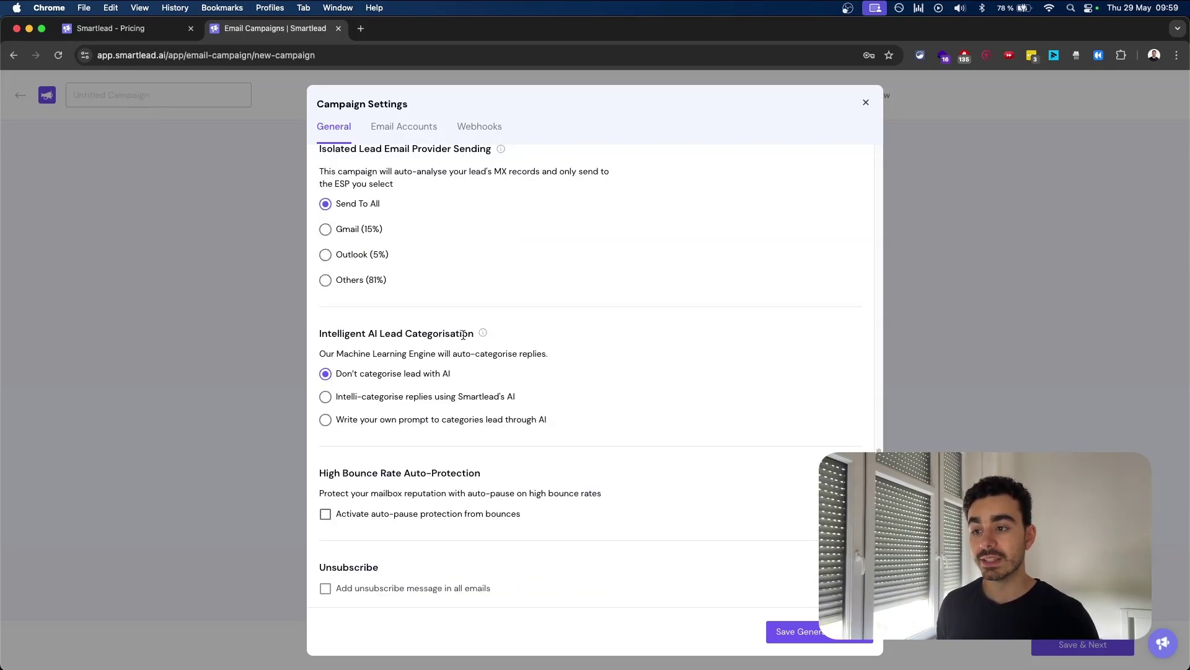
drag(462, 334, 330, 335)
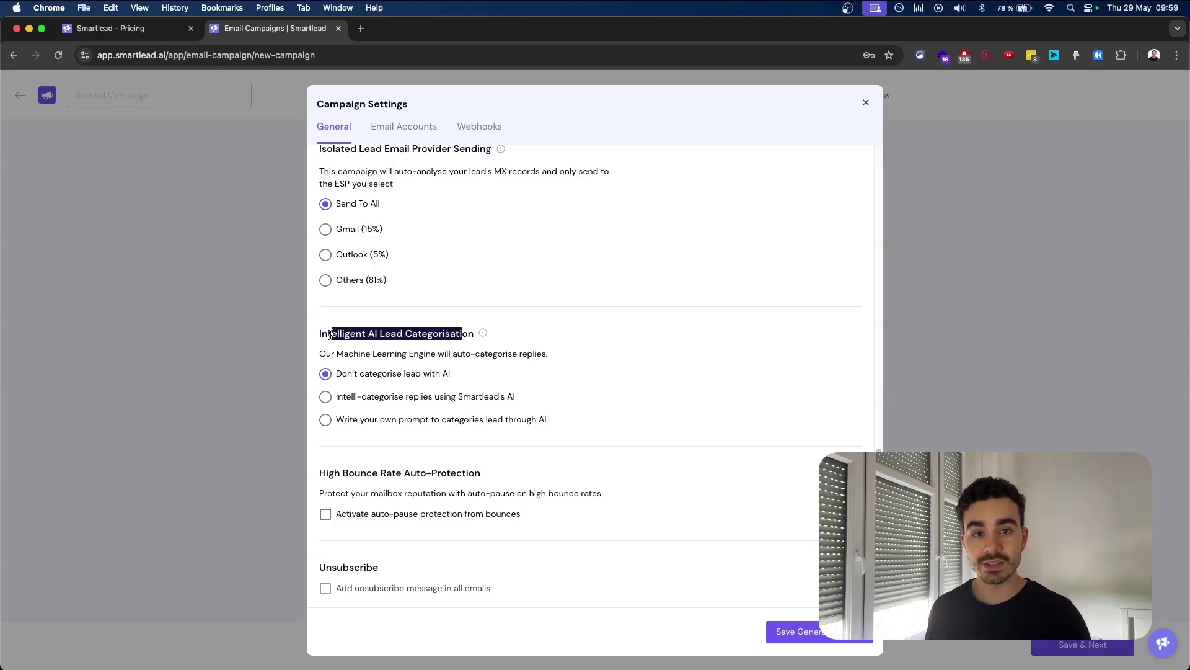
click(363, 405)
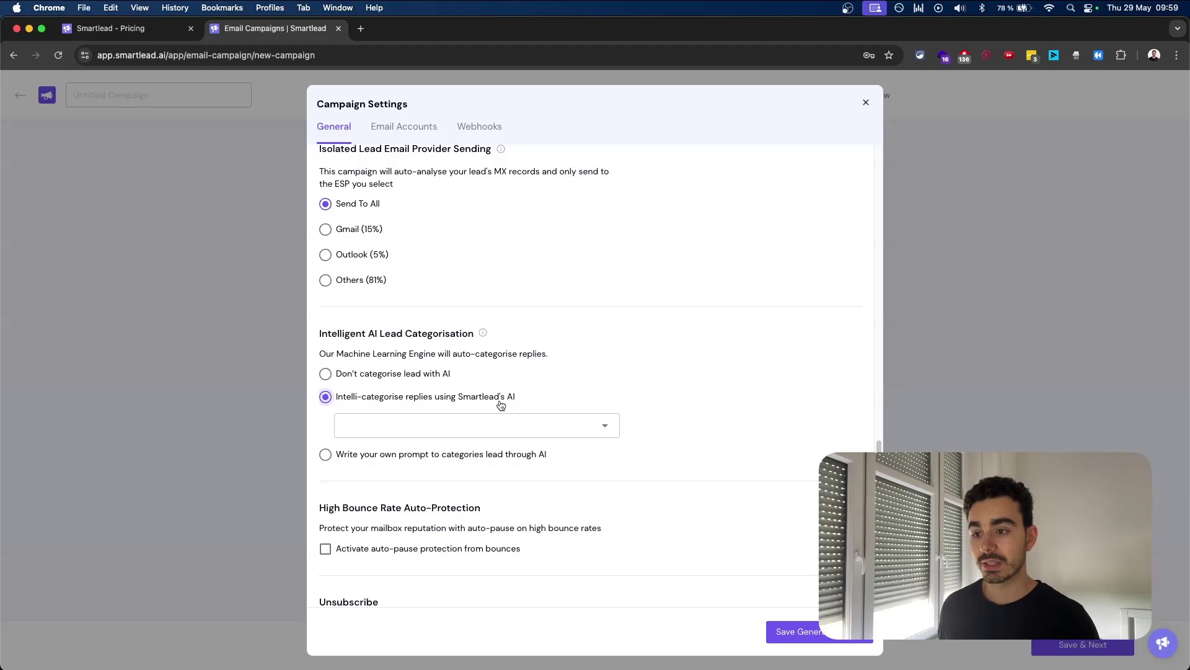
click(505, 426)
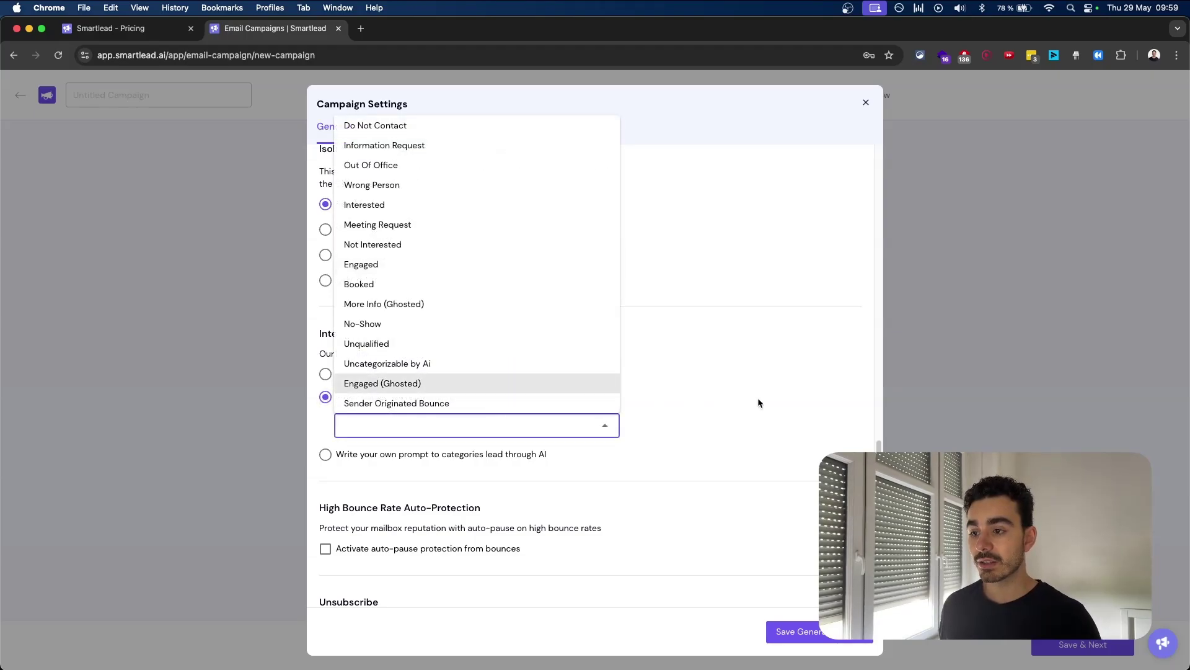
click(759, 401)
click(531, 426)
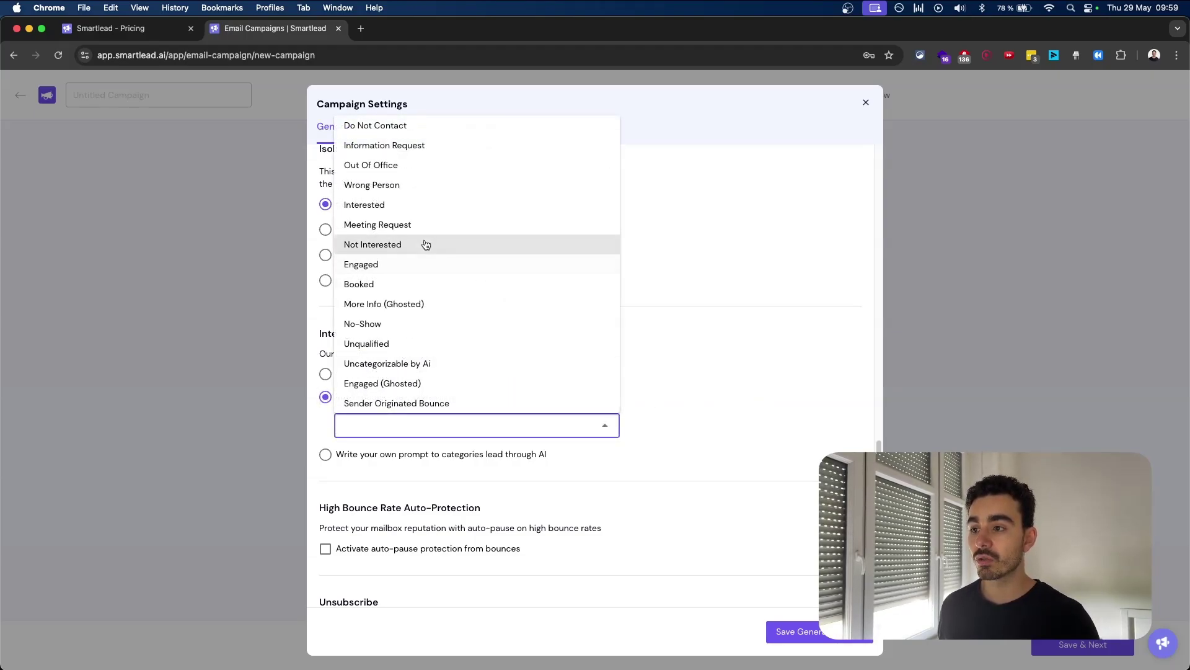
Add the Not Interested and Out Of Office categories, ignoring OOO replies in the reply % and automatically restarting them when the lead returns
click(426, 245)
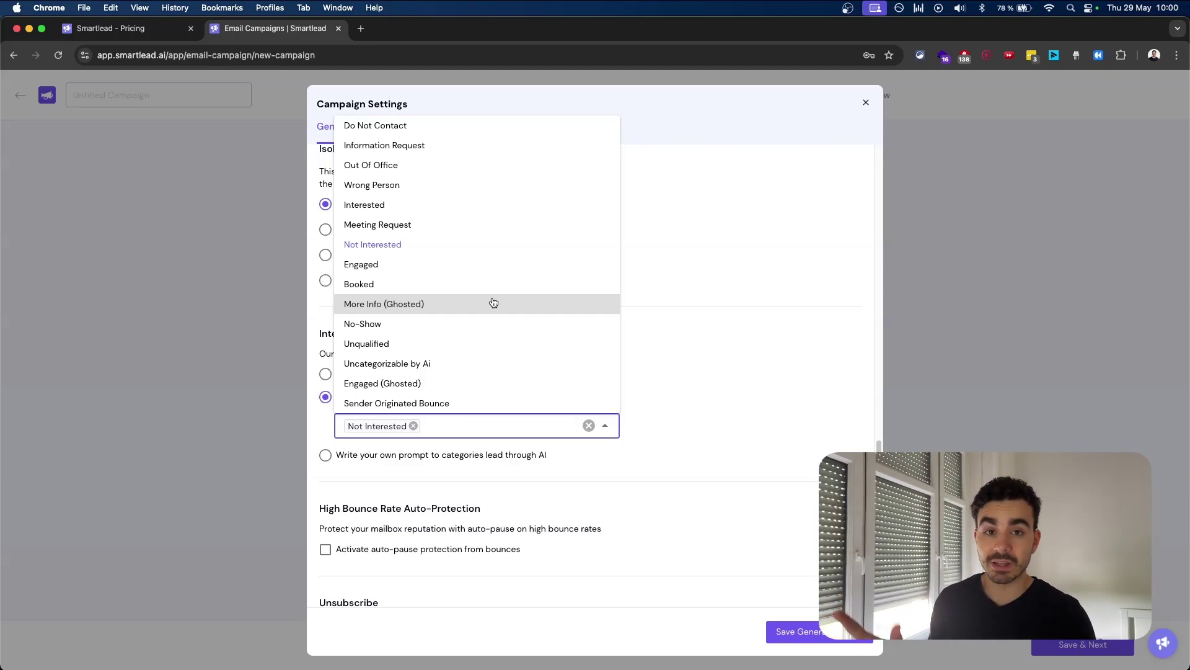
click(449, 178)
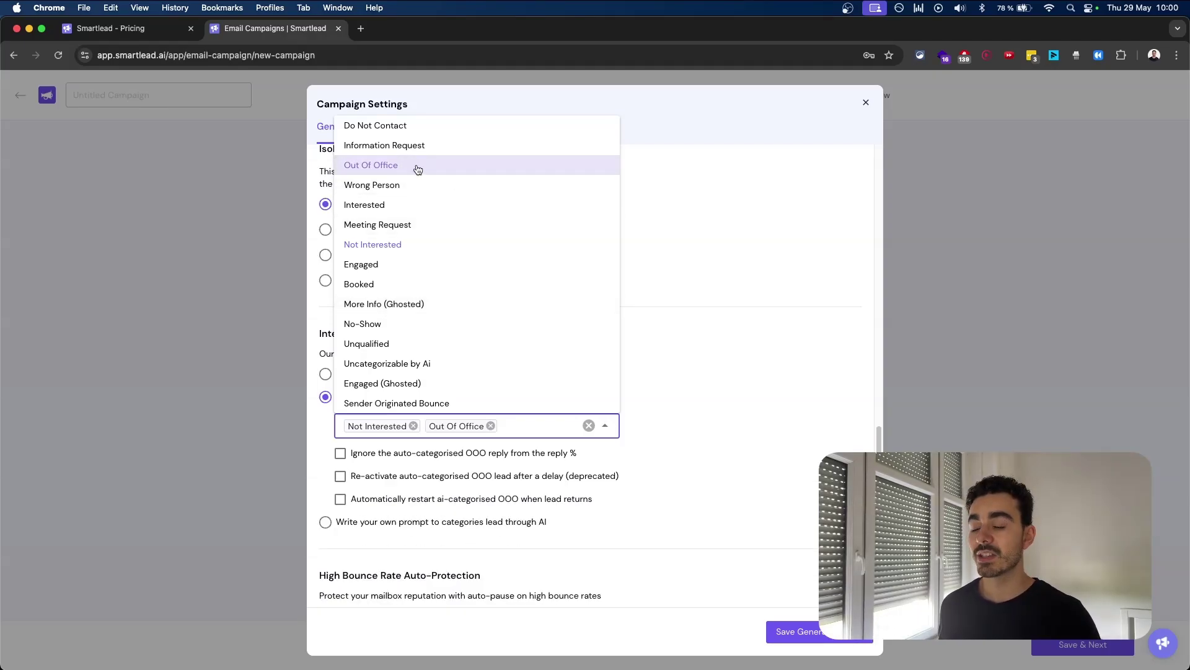
click(704, 370)
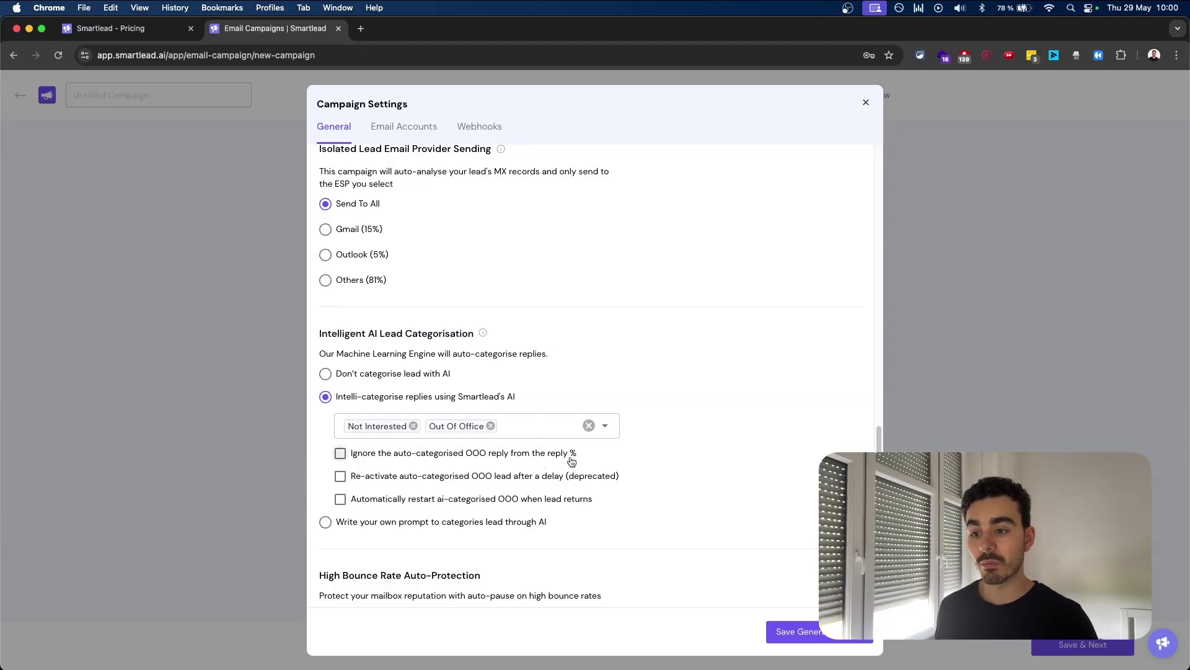
click(340, 454)
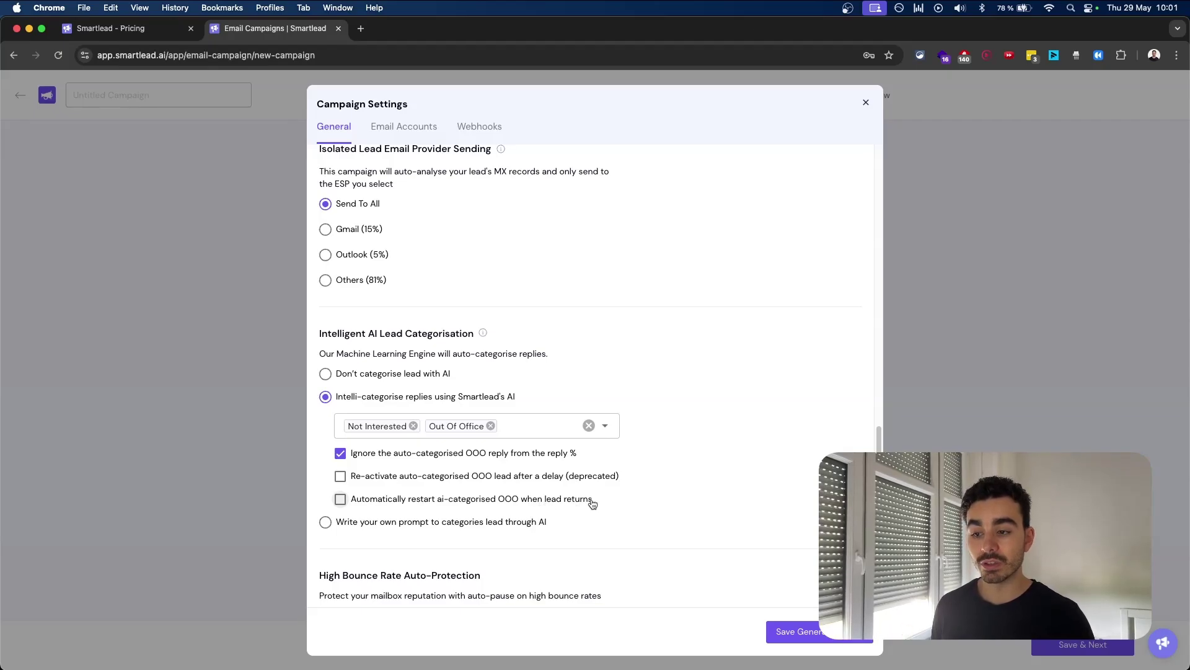
click(421, 502)
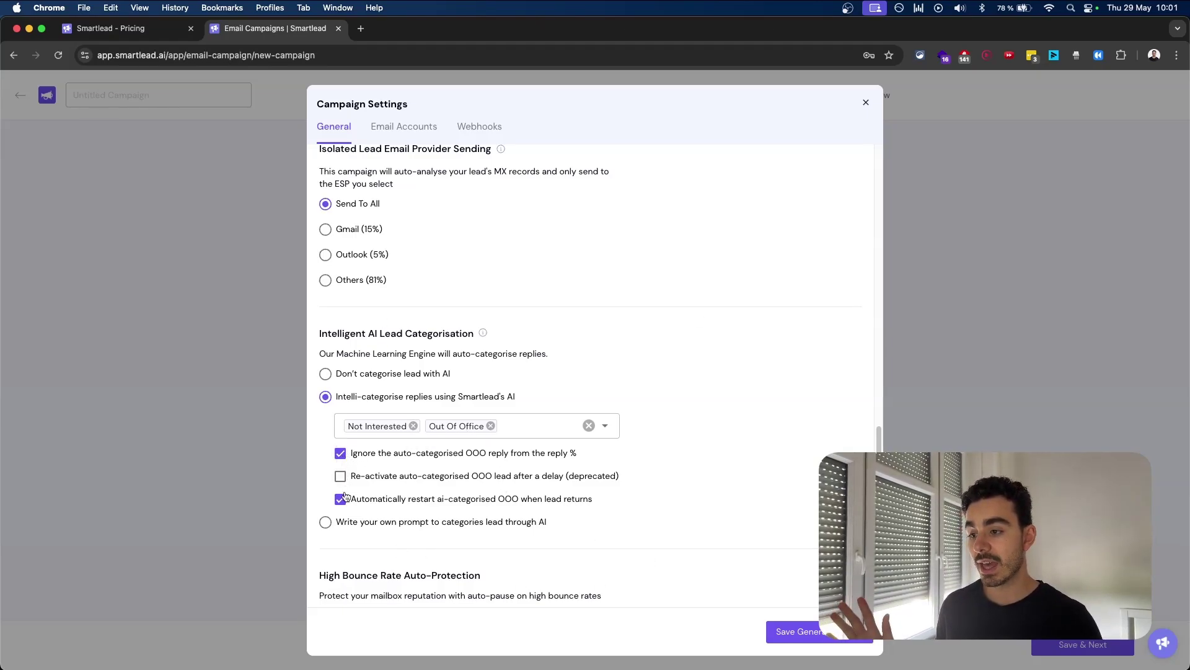
Activate auto-pause protection from bounces with a threshold of 1%
scroll(392, 533, down, 3)
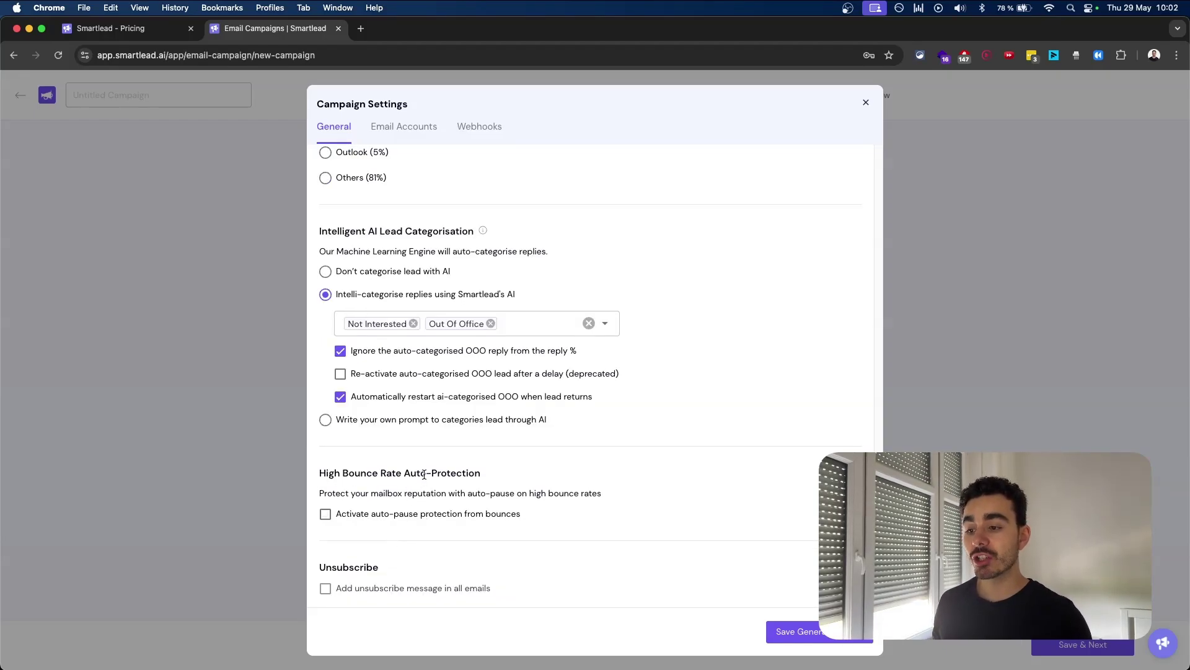
click(402, 514)
click(399, 534)
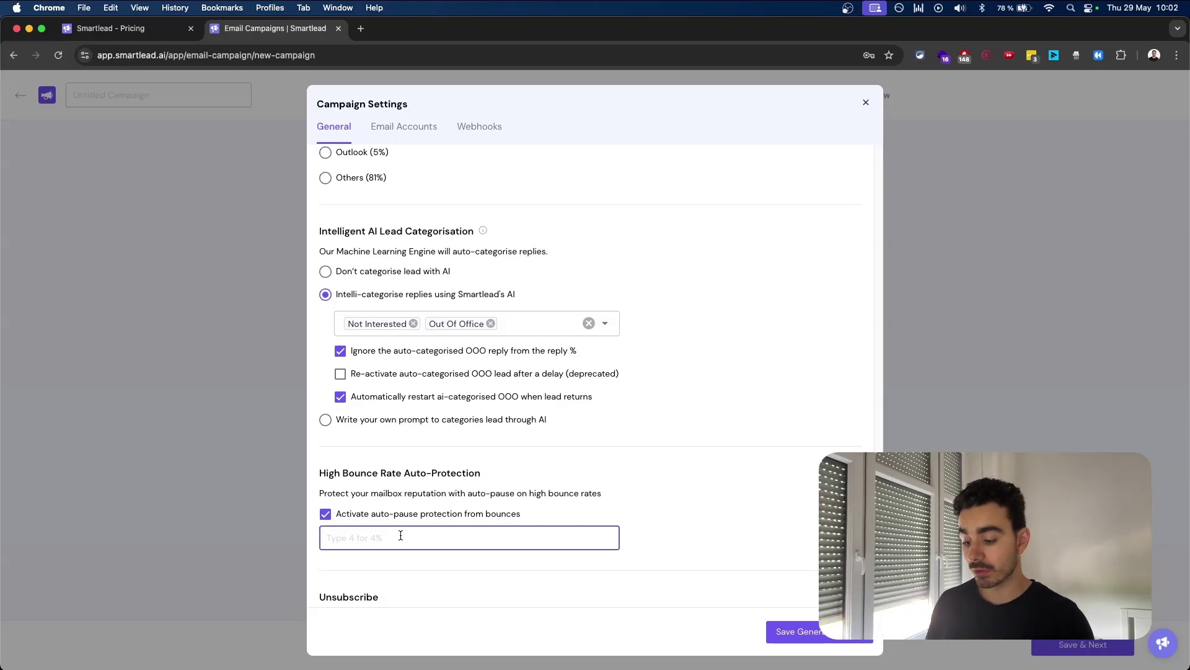
text(1)
click(428, 505)
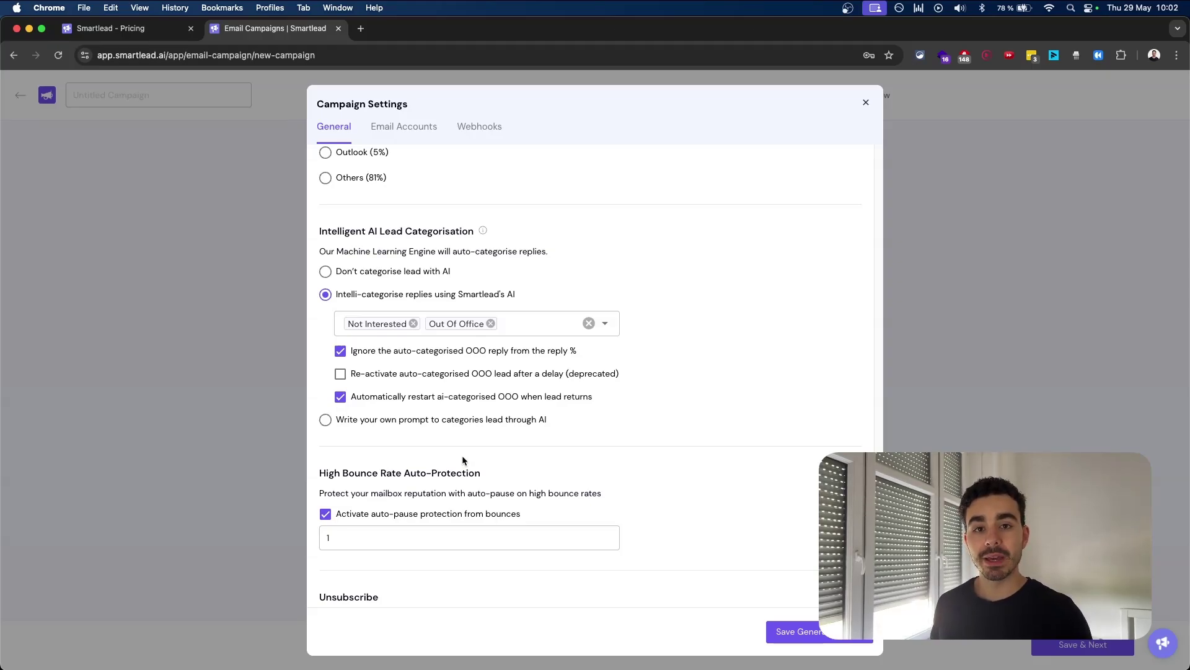
Set the bounce auto-pause threshold to 3%
click(430, 535)
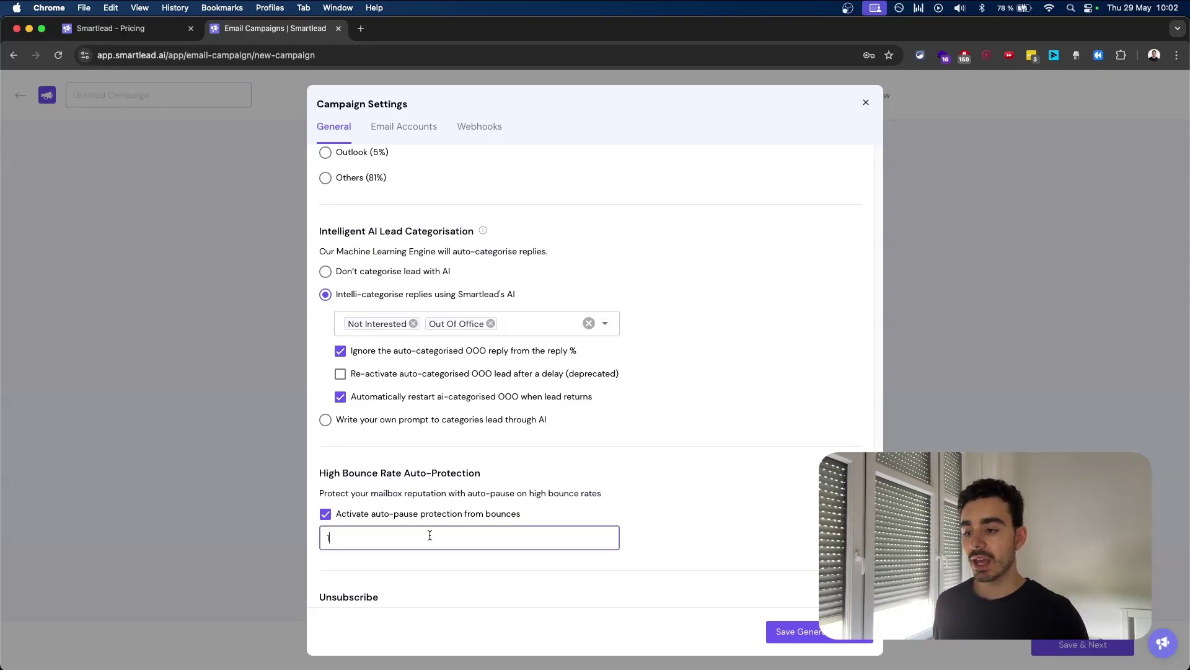
key(BackSpace)
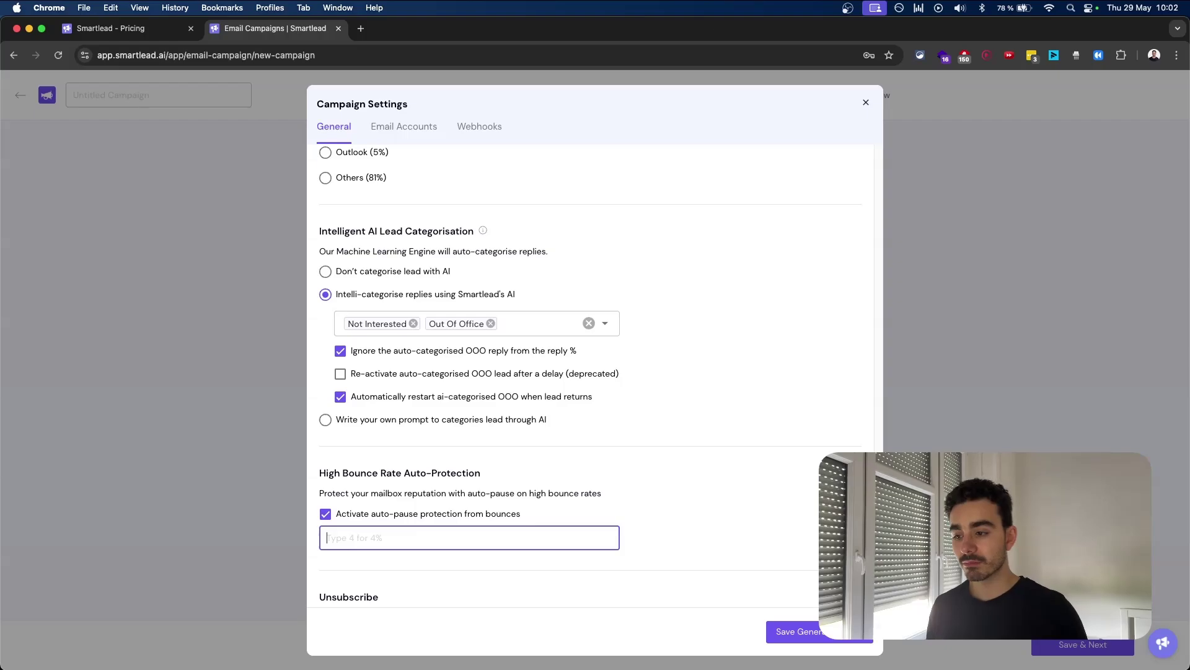
text(3)
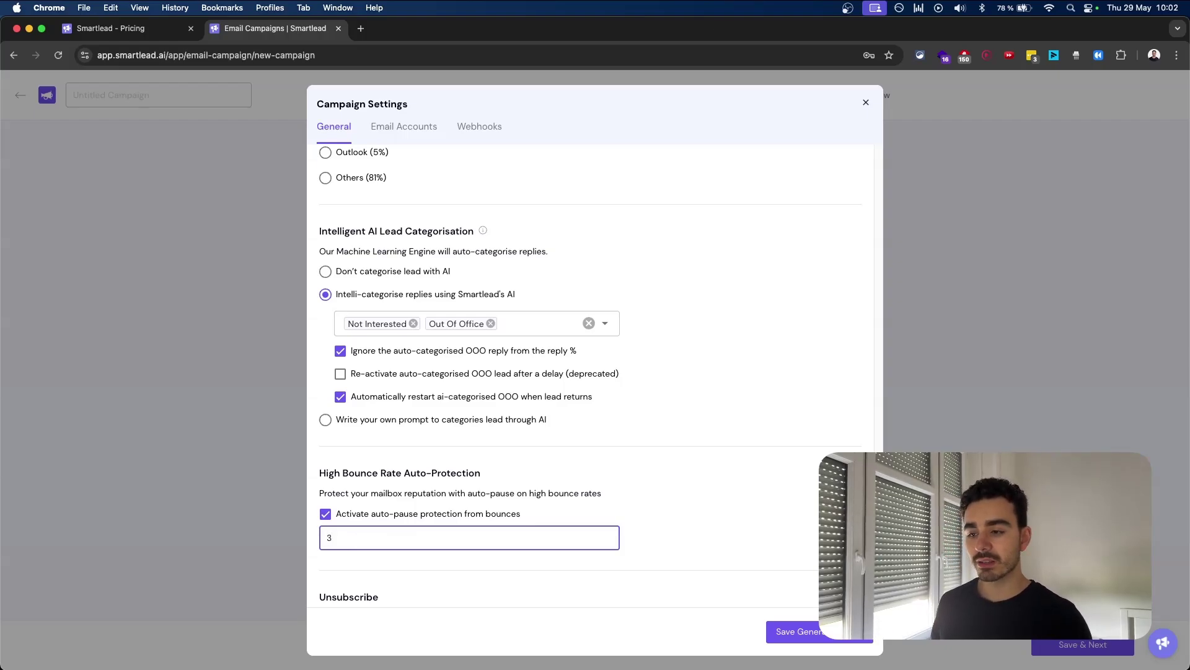
scroll(483, 506, down, 1)
scroll(482, 506, down, 1)
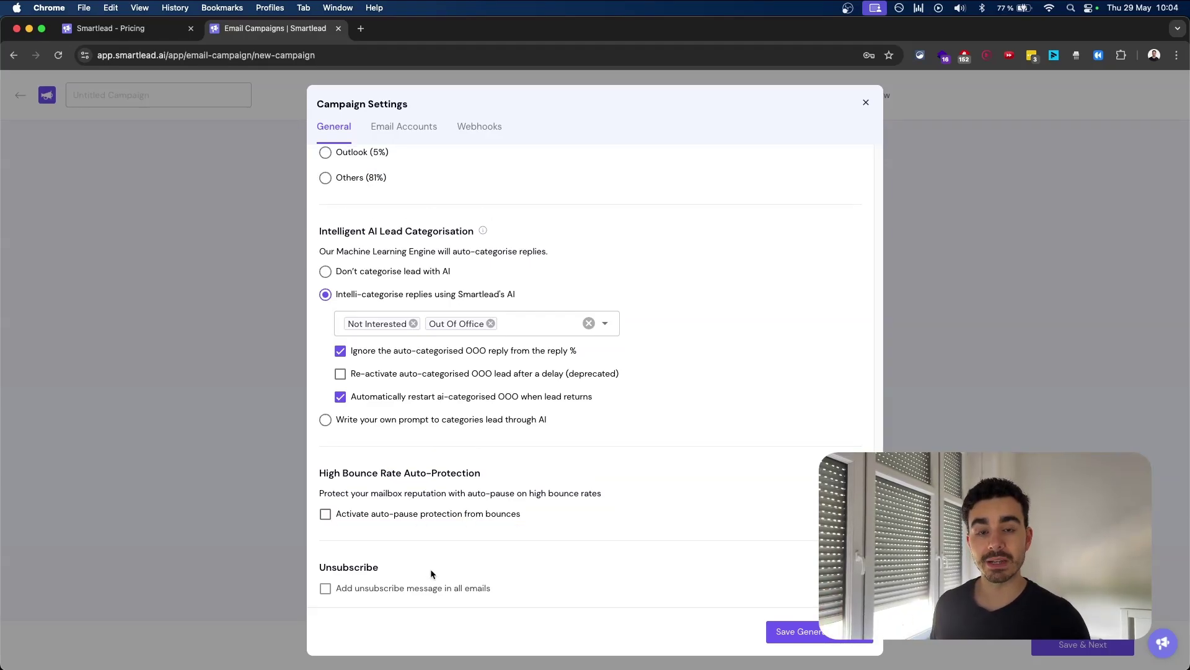
Check the unsubscribe message option against the plain-text delivery settings, and save the general campaign settings
mouse_move(393, 590)
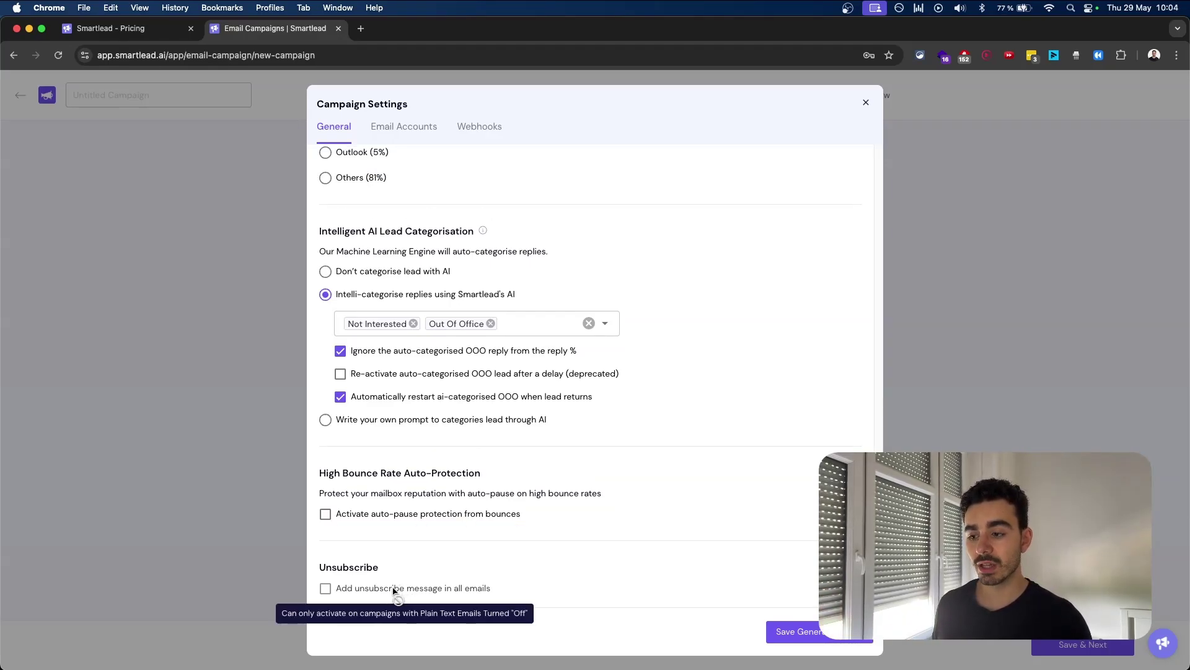
scroll(443, 484, up, 15)
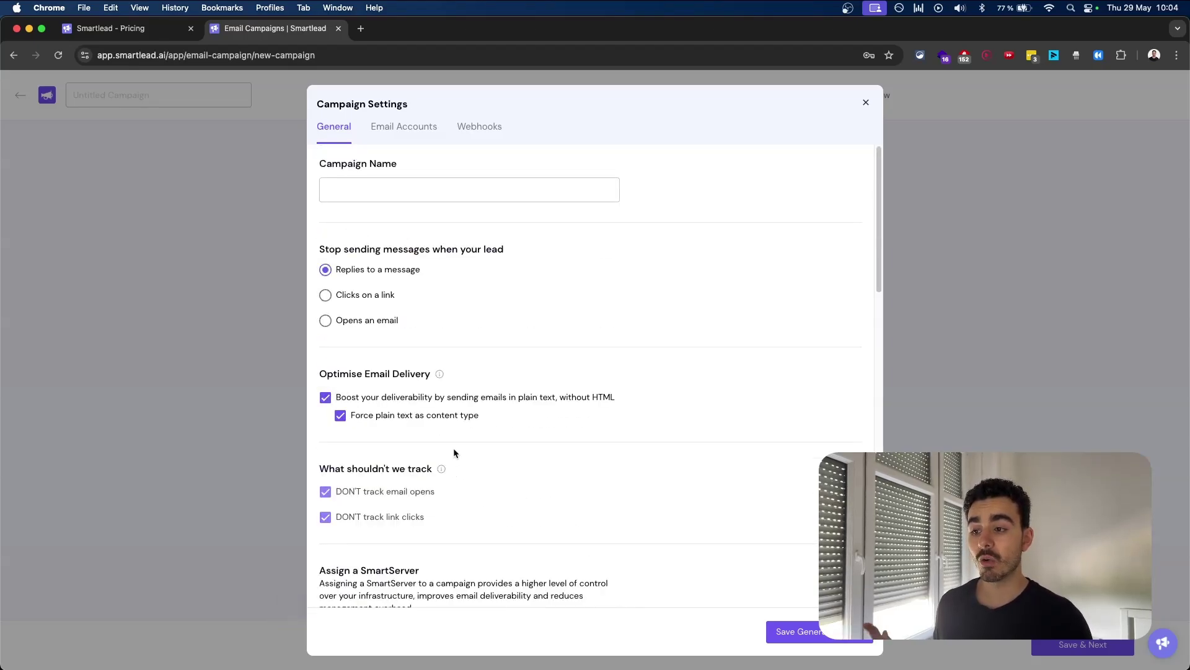
mouse_move(412, 417)
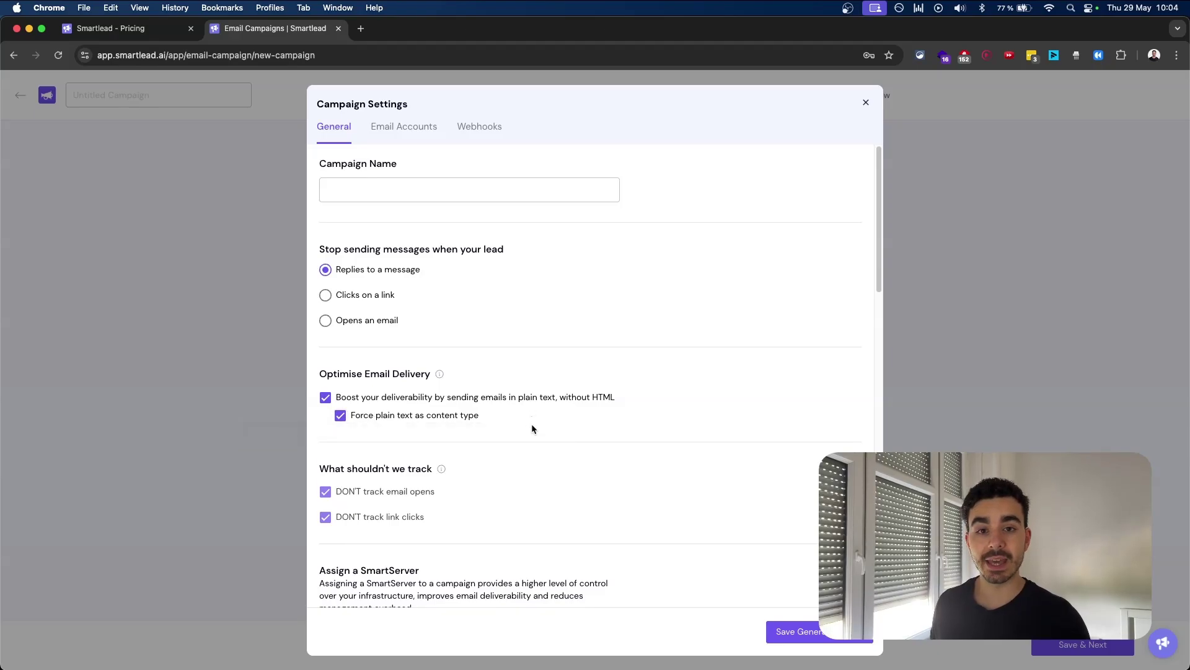
scroll(531, 426, down, 15)
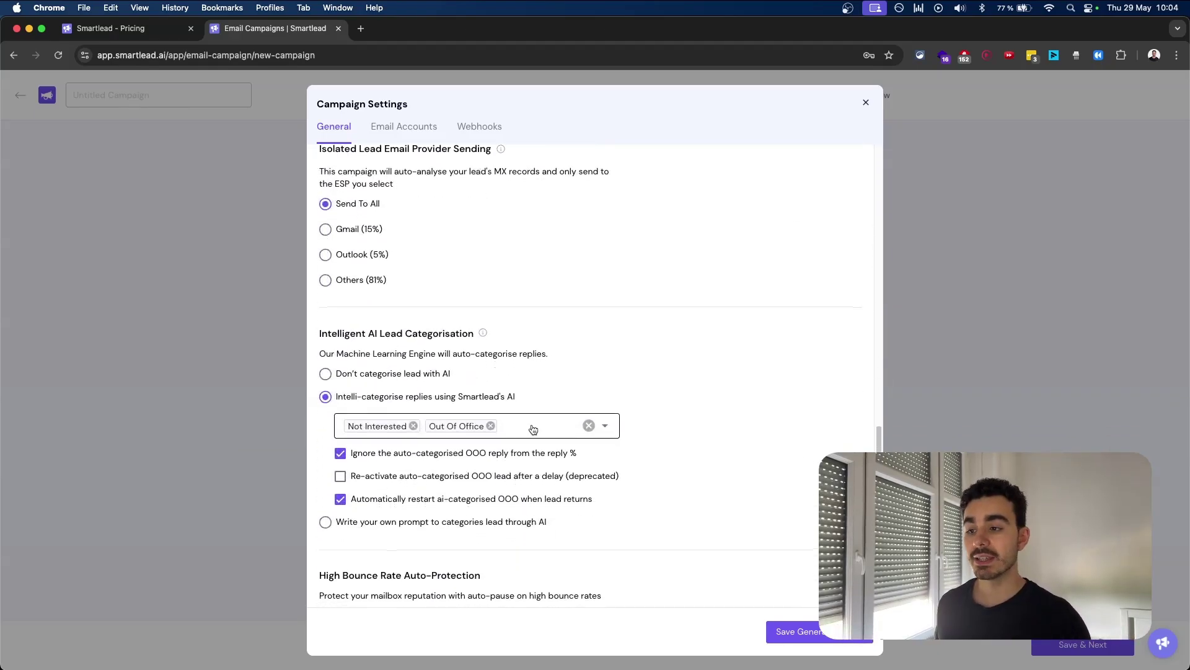
scroll(533, 427, down, 3)
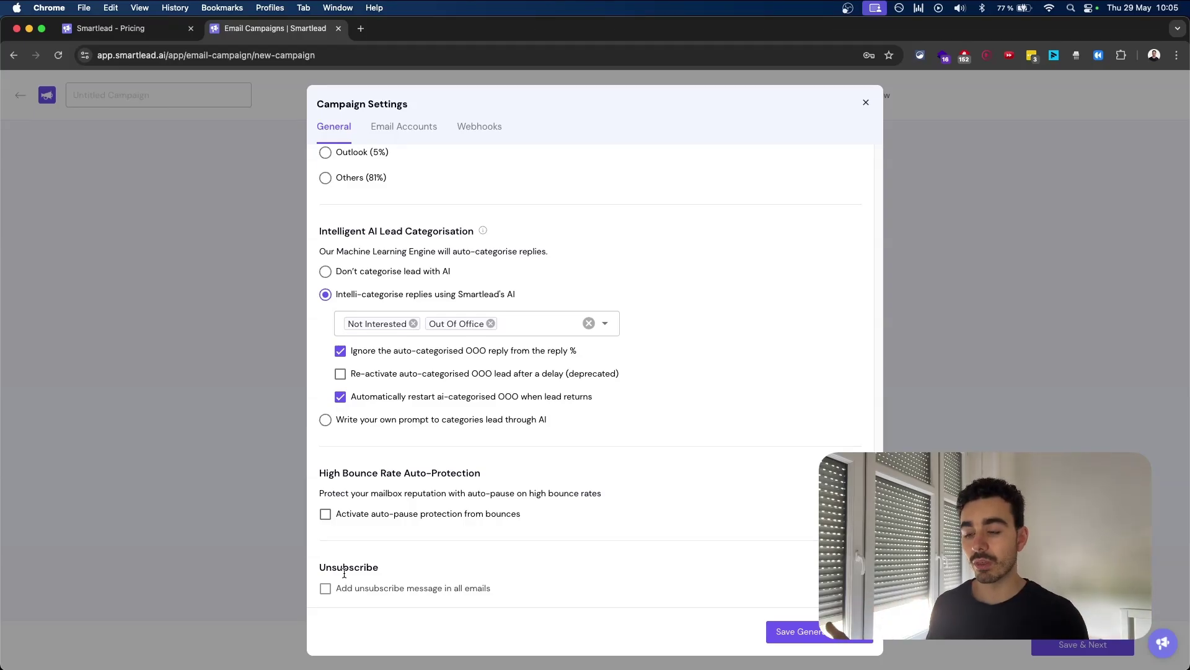
click(816, 631)
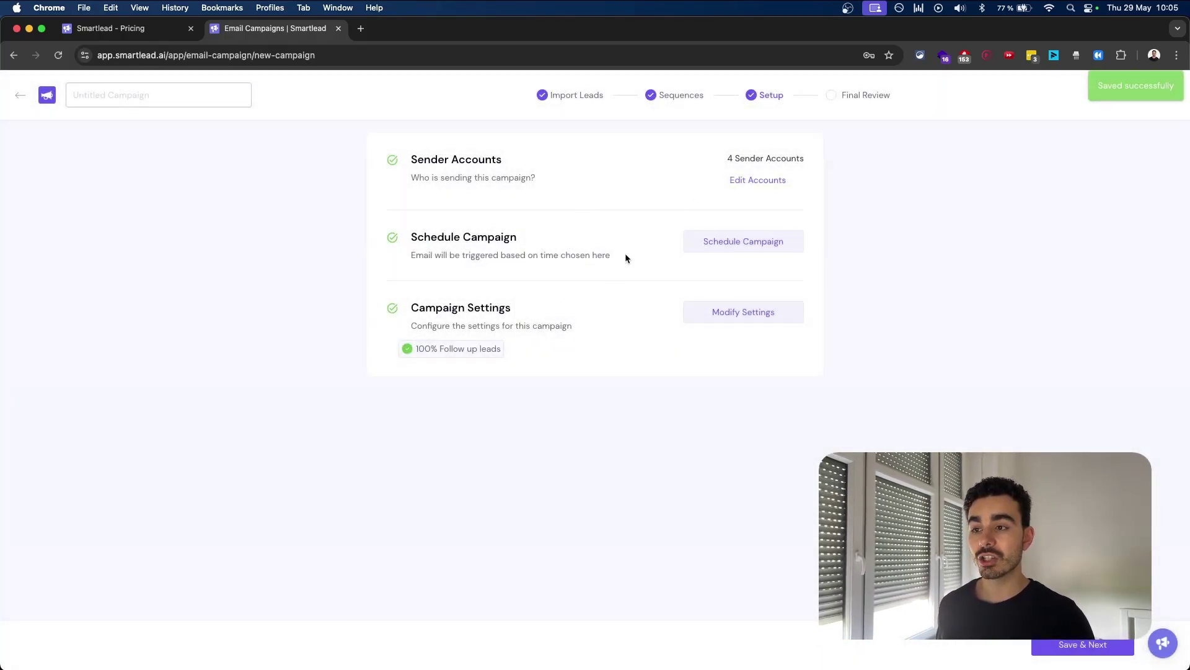
Save the campaign setup, continue to the final review, and look through the list of individual lead emails
click(1084, 646)
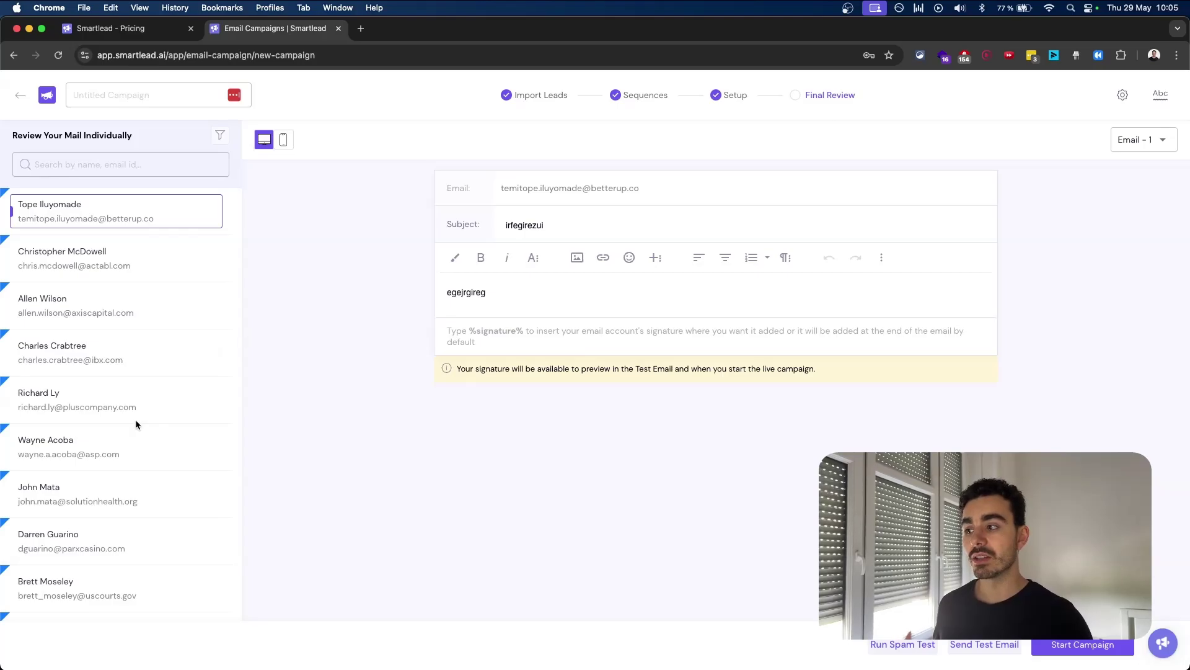
scroll(135, 419, down, 2)
scroll(135, 421, up, 2)
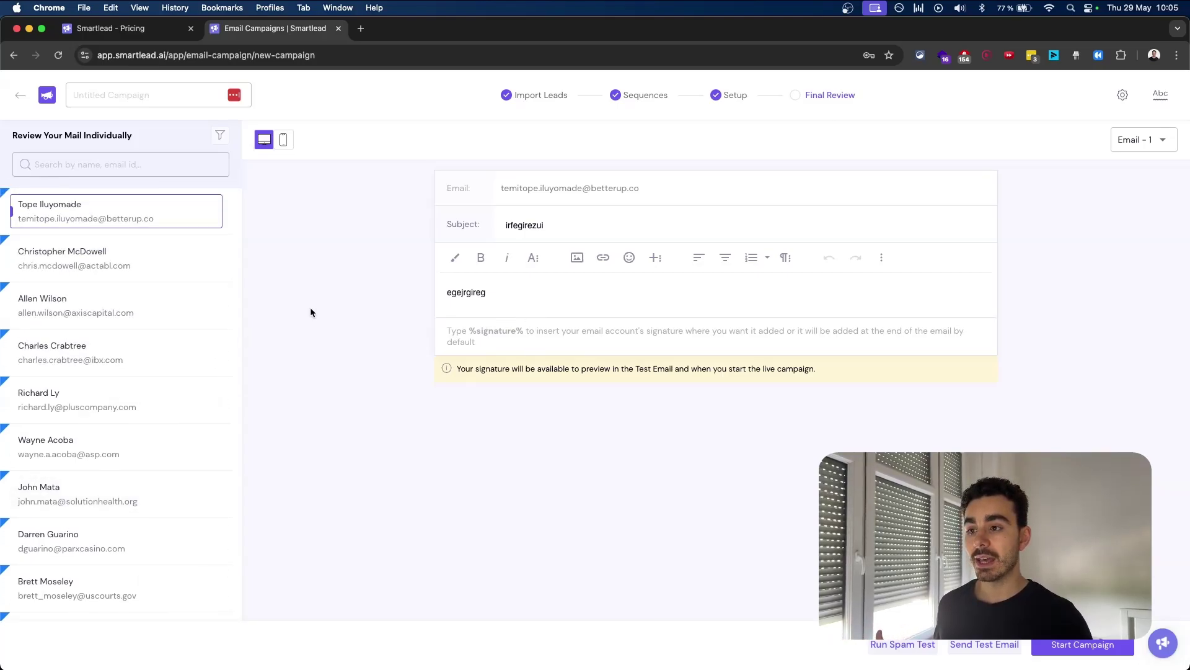
Preview the second lead's email in the campaign's final review
click(180, 267)
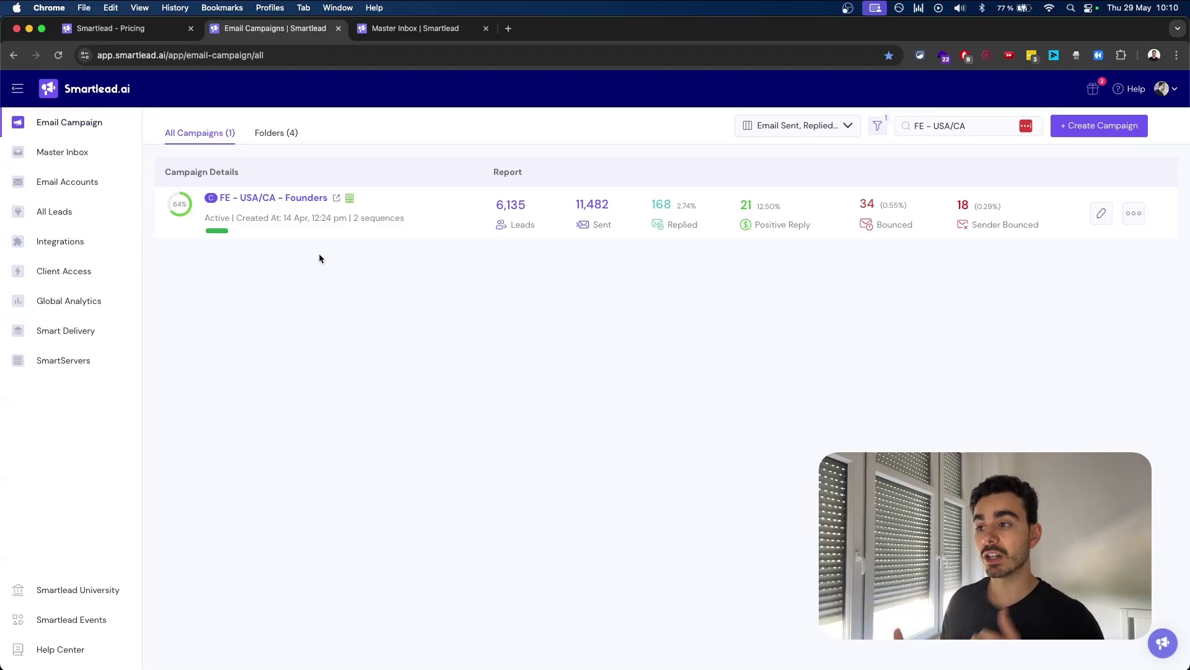
Open the FE - USA/CA - Founders campaign and examine its analytics for overall reach, reply rate comparison and daily email reach
click(306, 197)
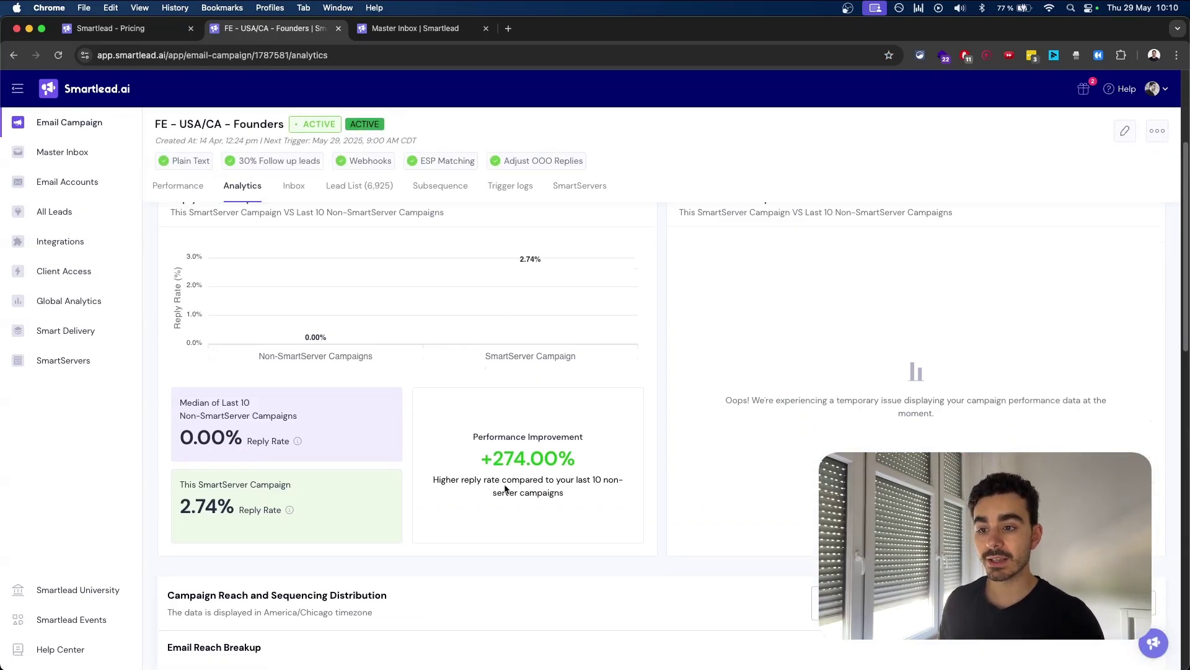
scroll(505, 488, down, 5)
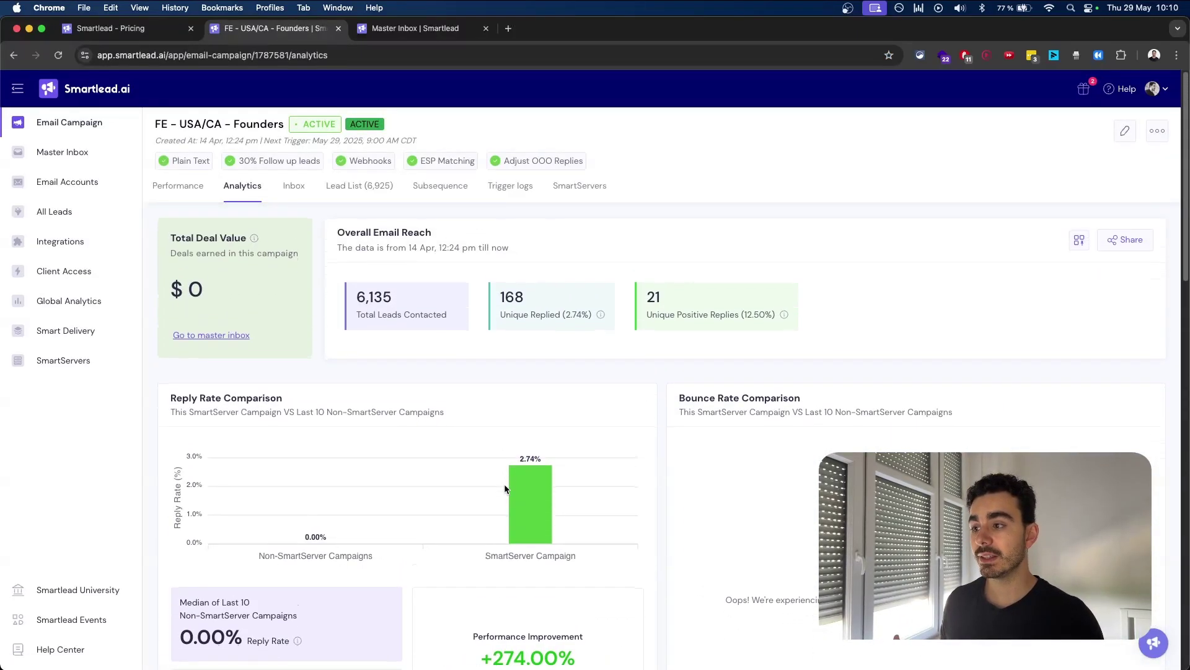
scroll(504, 483, down, 15)
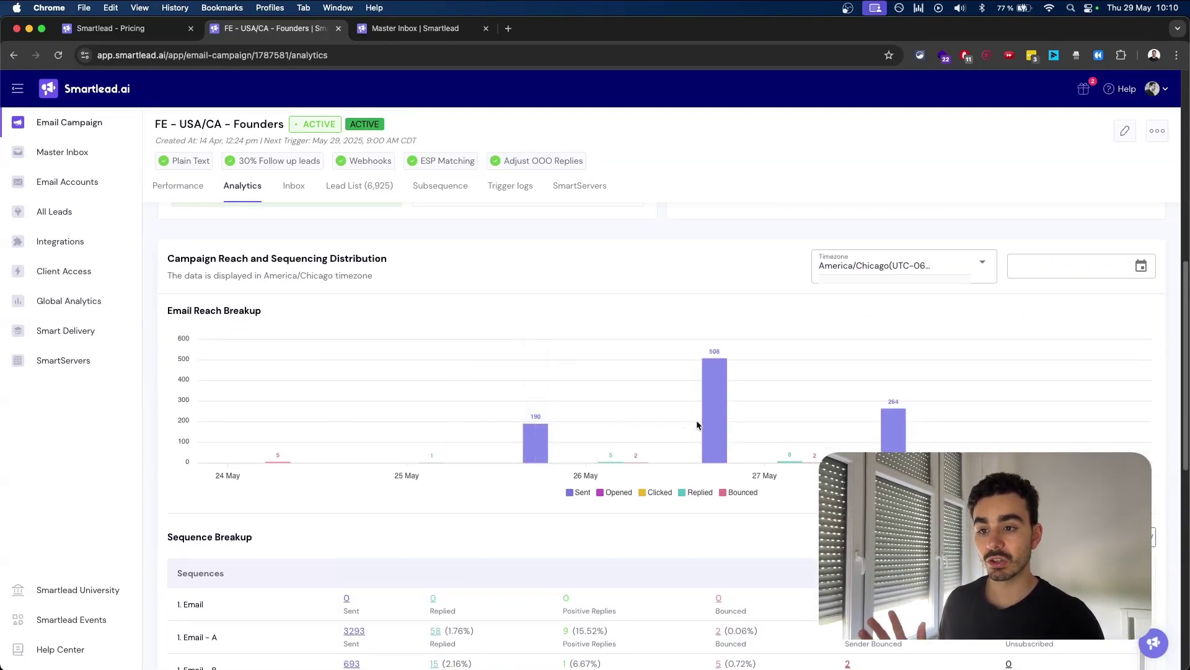
mouse_move(722, 426)
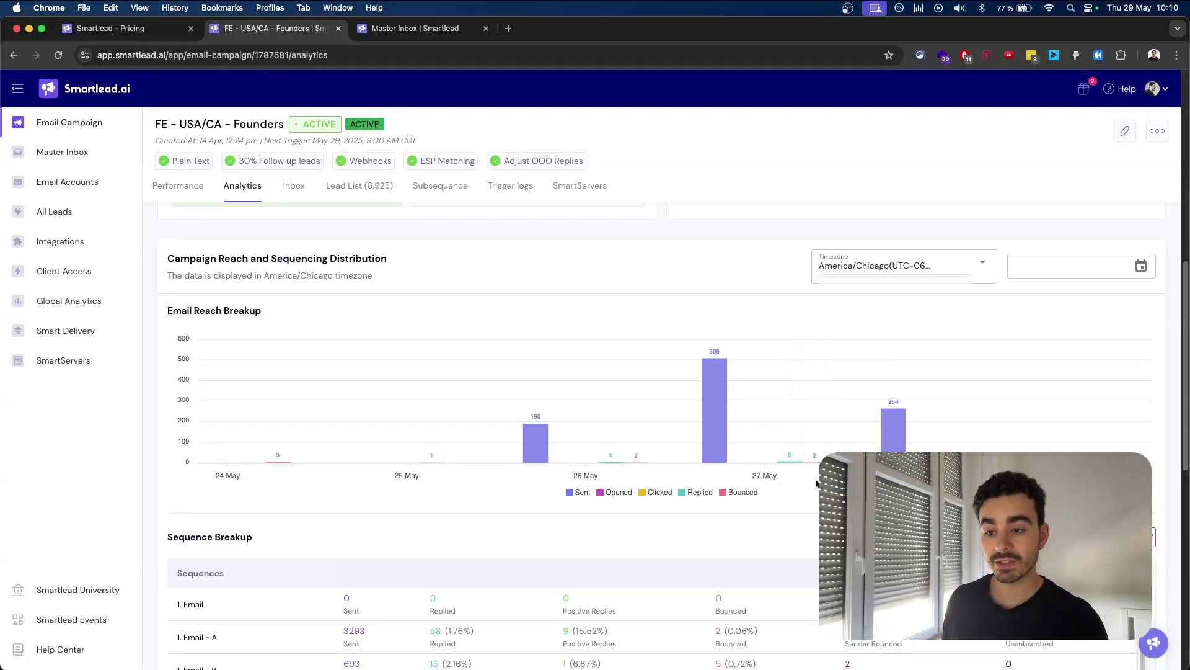
scroll(814, 485, down, 3)
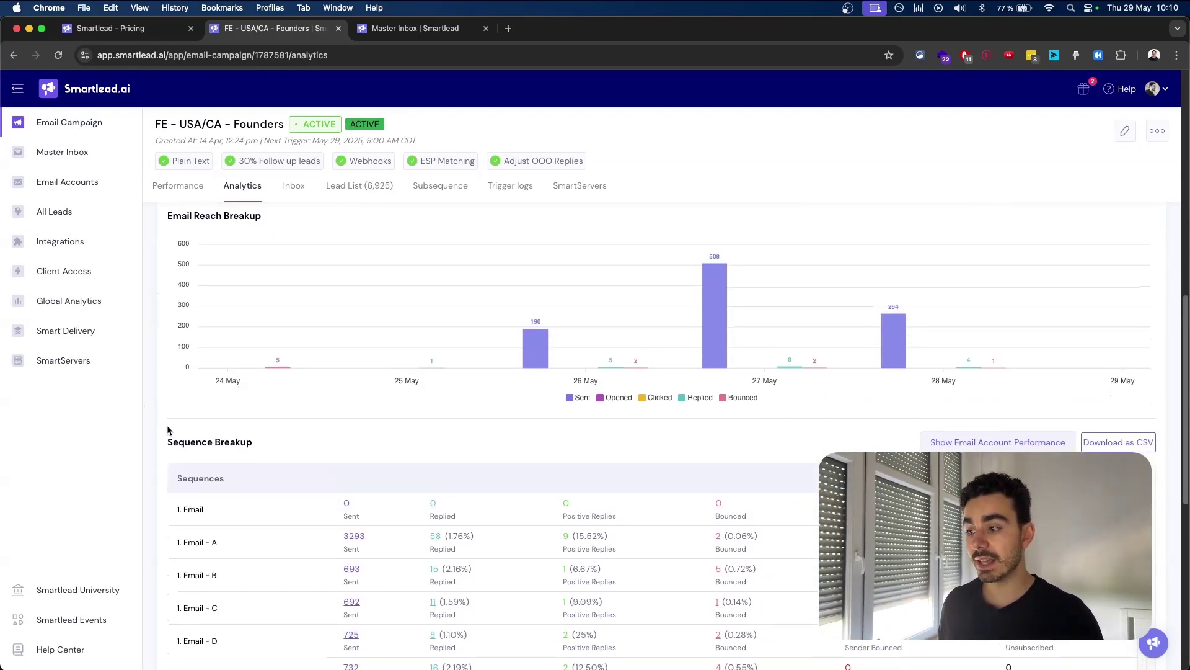
Examine the sequence breakup for each email variant, along with the lead stats, campaign reach and sender email health
scroll(164, 431, down, 3)
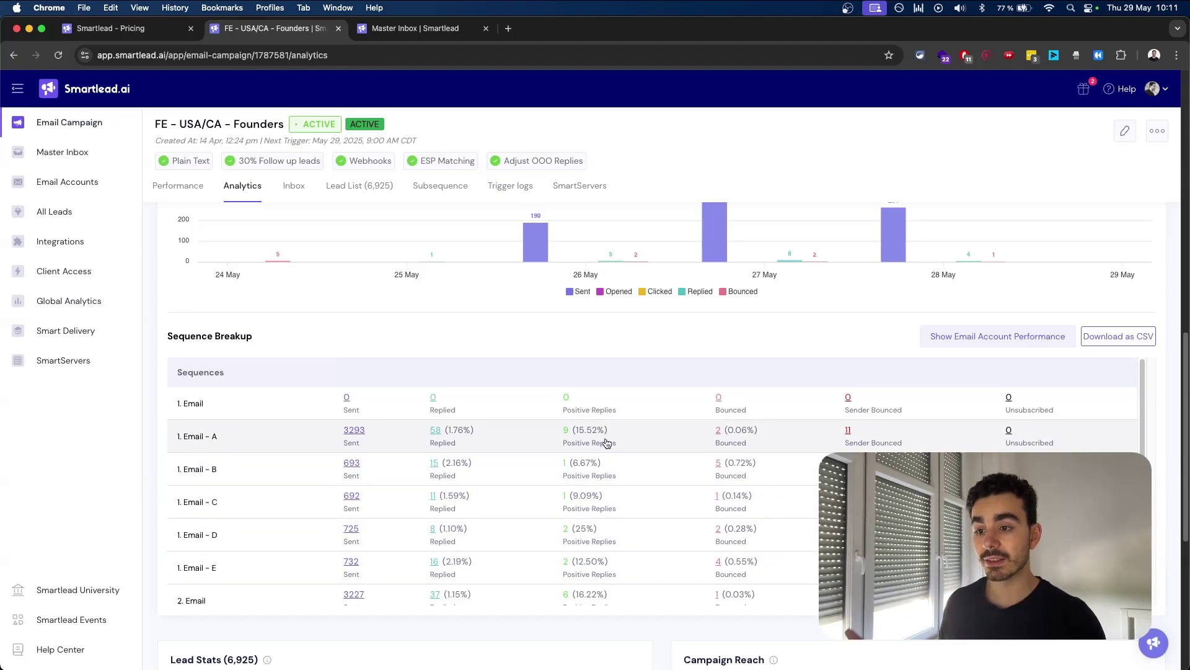
scroll(581, 569, down, 2)
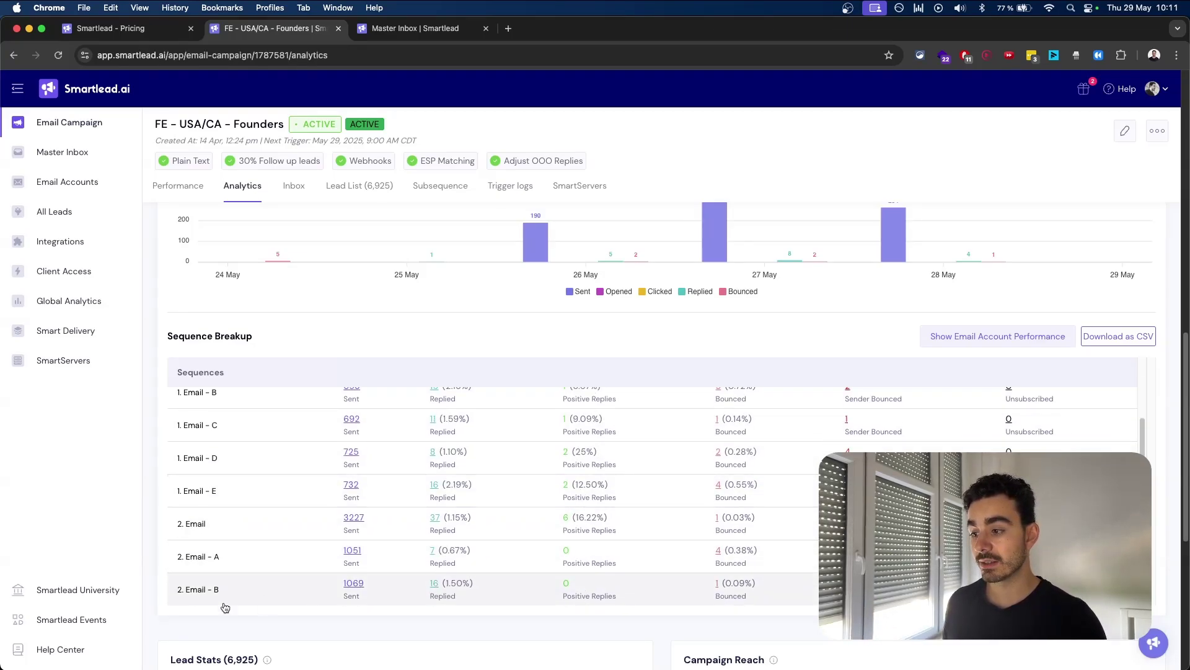
scroll(298, 540, down, 1)
scroll(359, 516, down, 5)
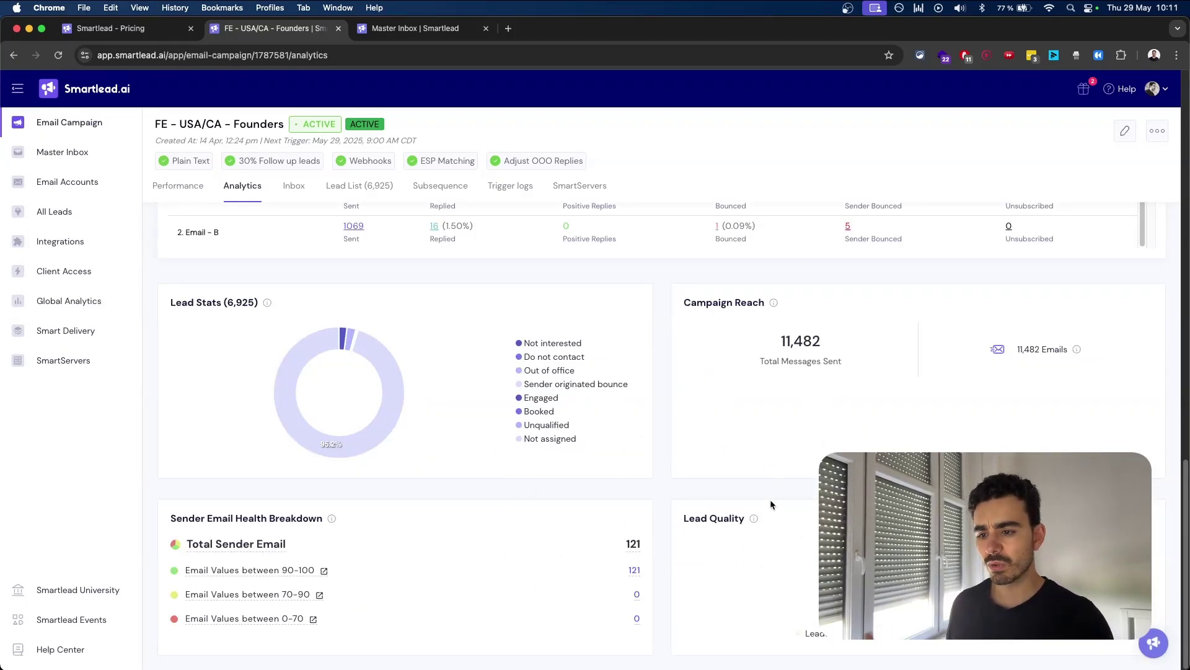
scroll(756, 398, up, 1)
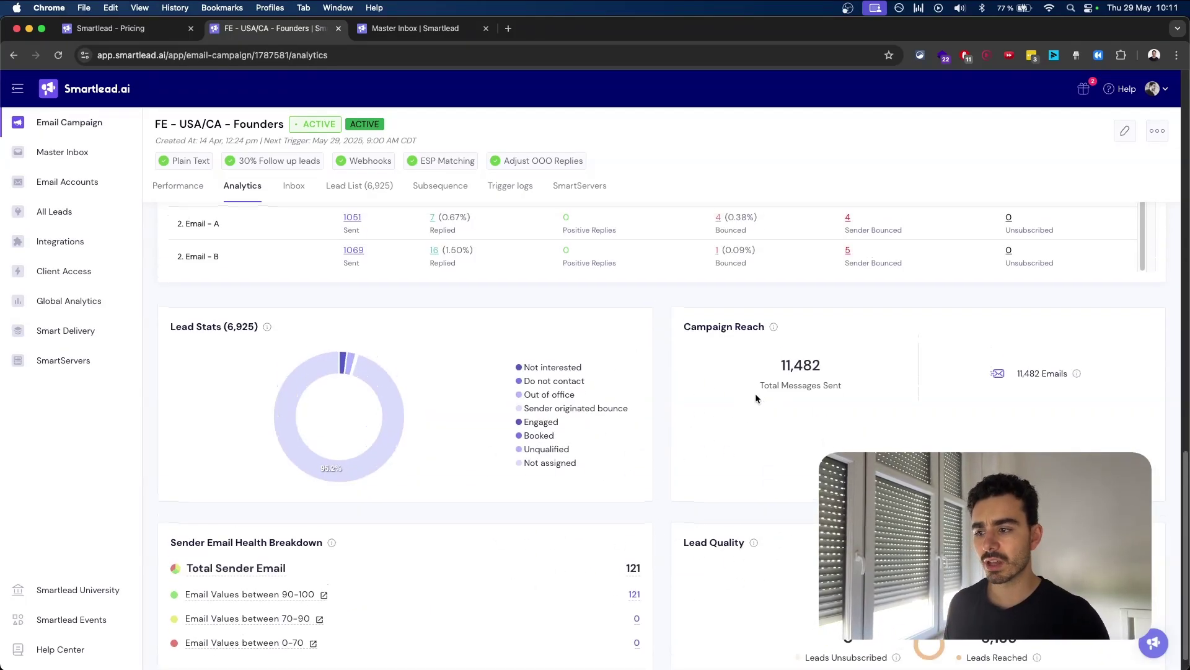
scroll(755, 398, up, 5)
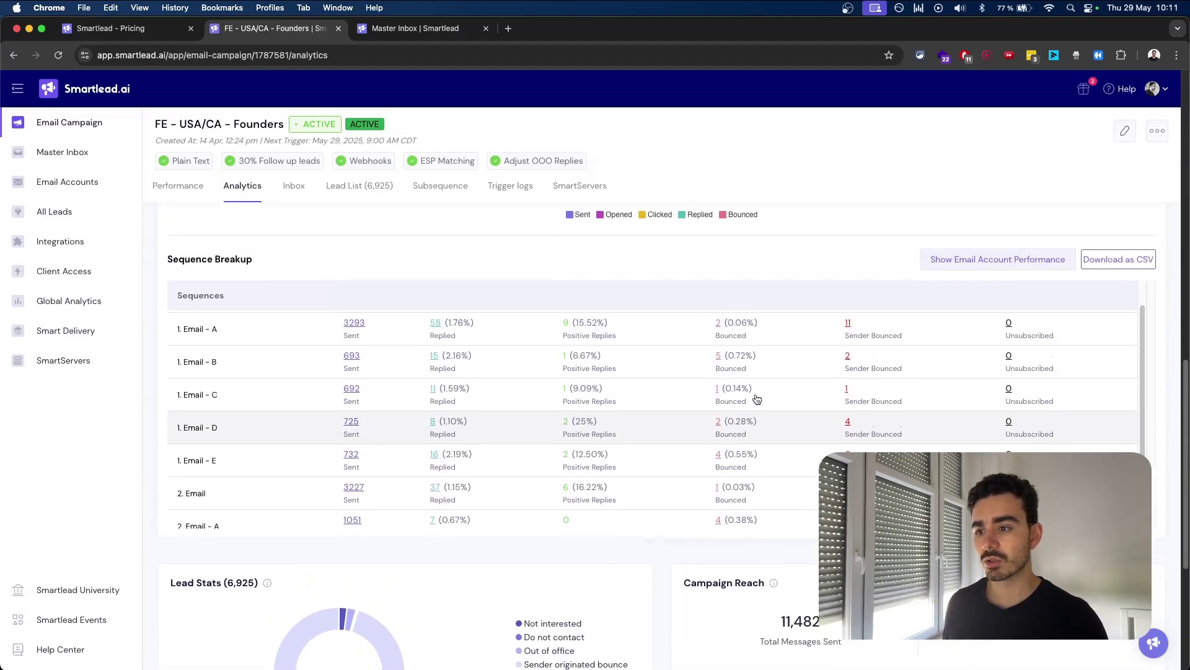
scroll(541, 430, up, 1)
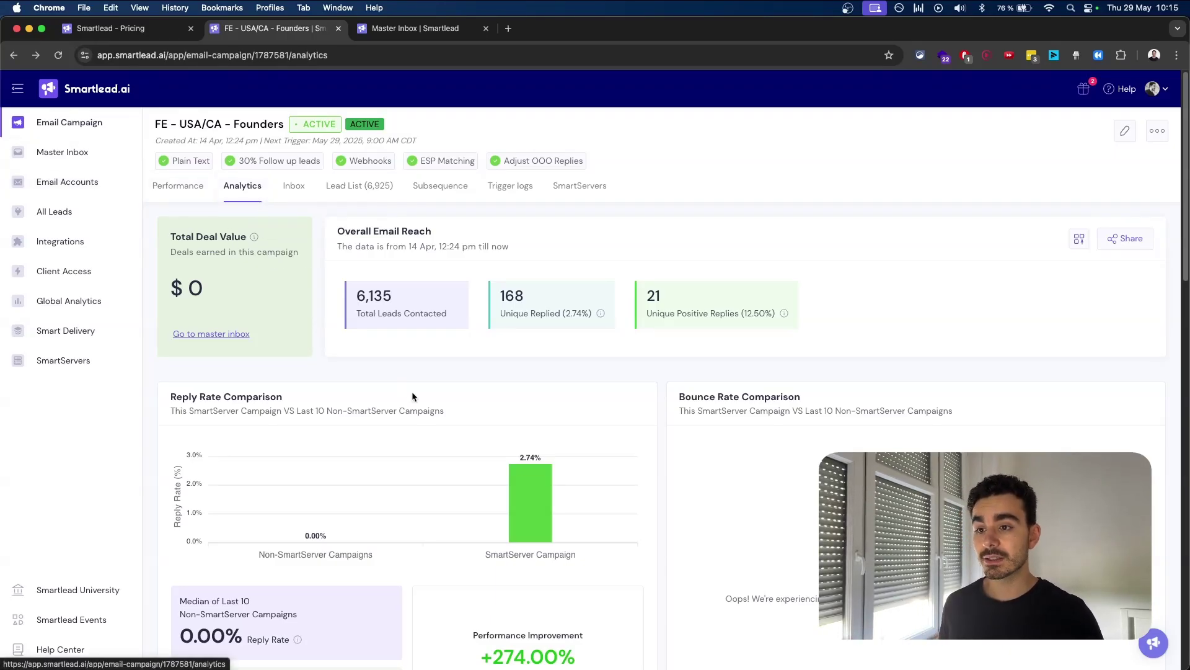
Skim the campaign's analytics from the overview down once more and open its trigger logs
scroll(412, 395, down, 9)
scroll(411, 395, up, 10)
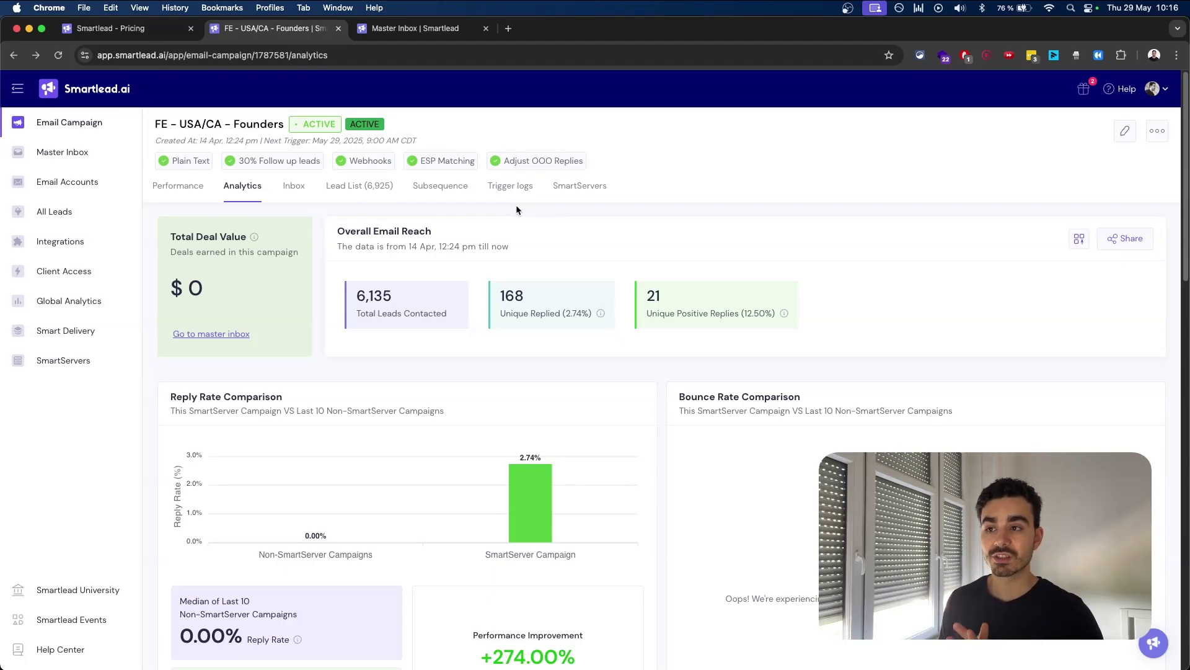
click(518, 186)
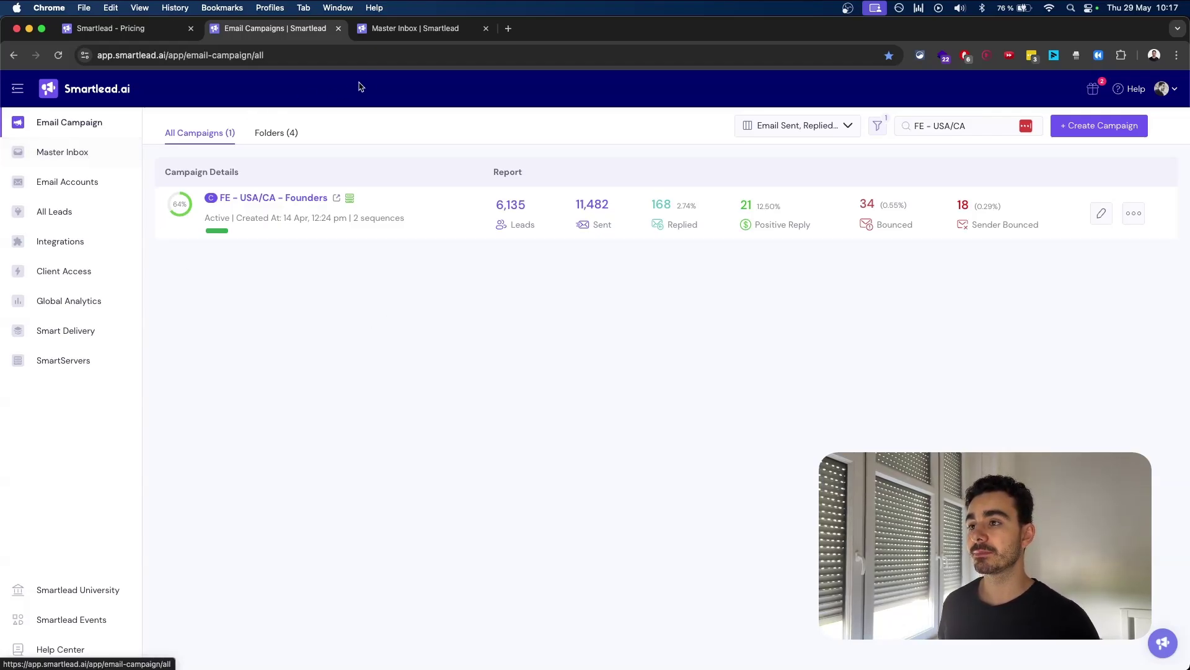
Switch to the master inbox and read the subject and out-of-office text of the open lead's automatic reply
click(412, 28)
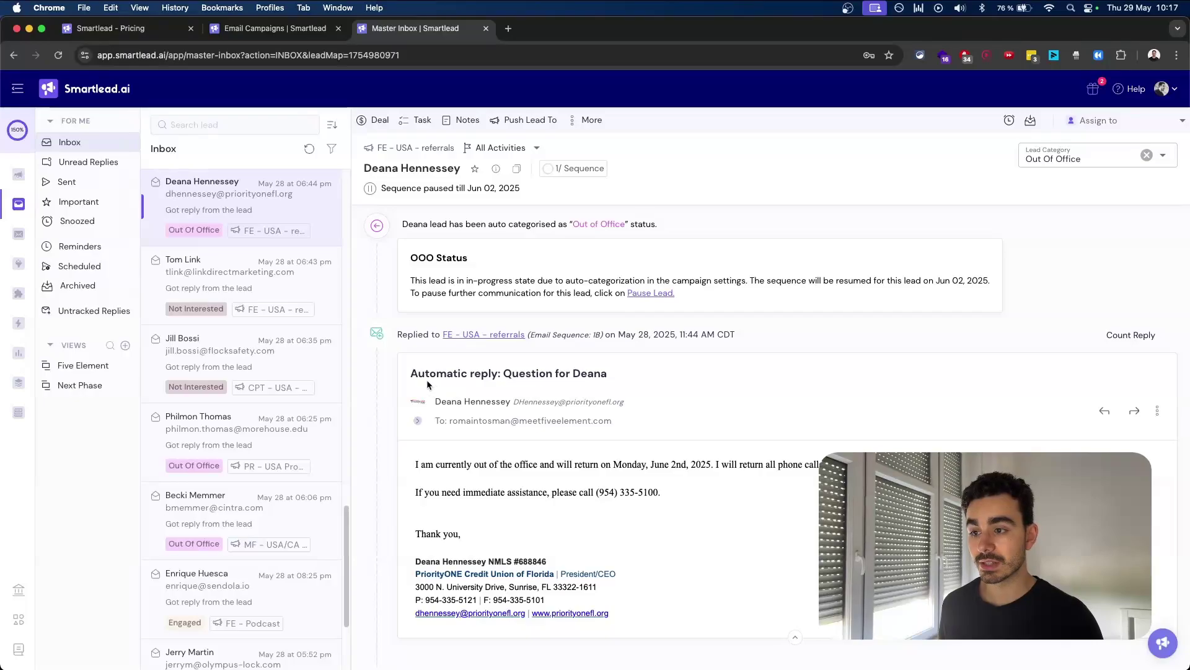
drag(418, 374, 472, 370)
click(473, 372)
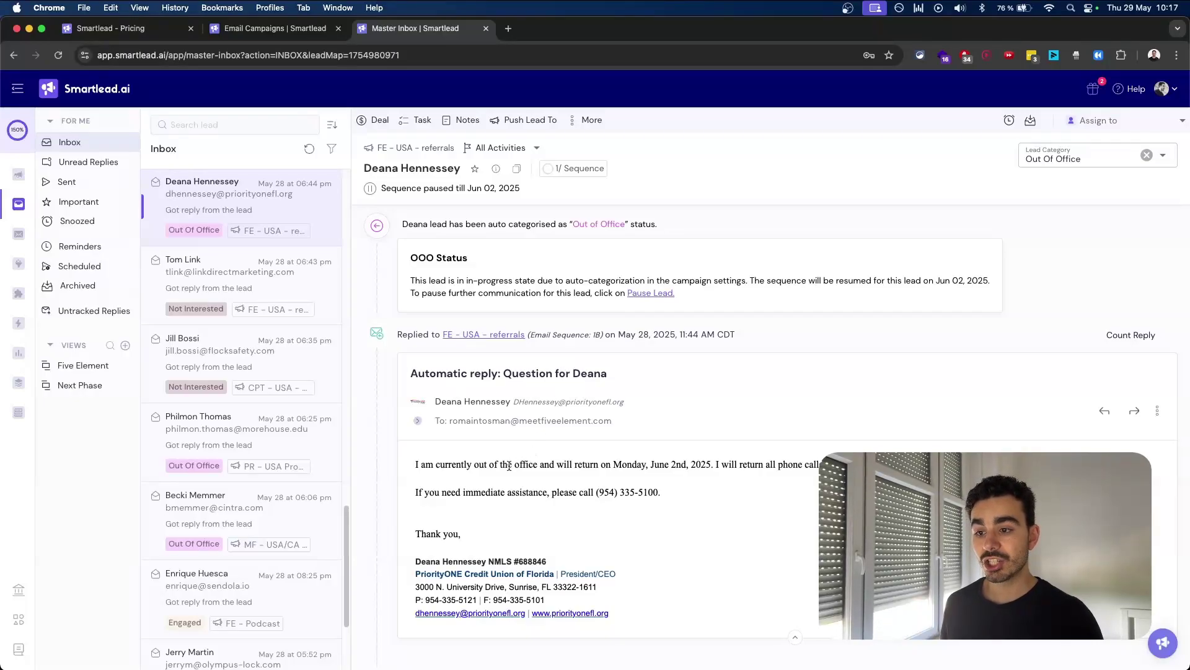
drag(475, 466, 598, 470)
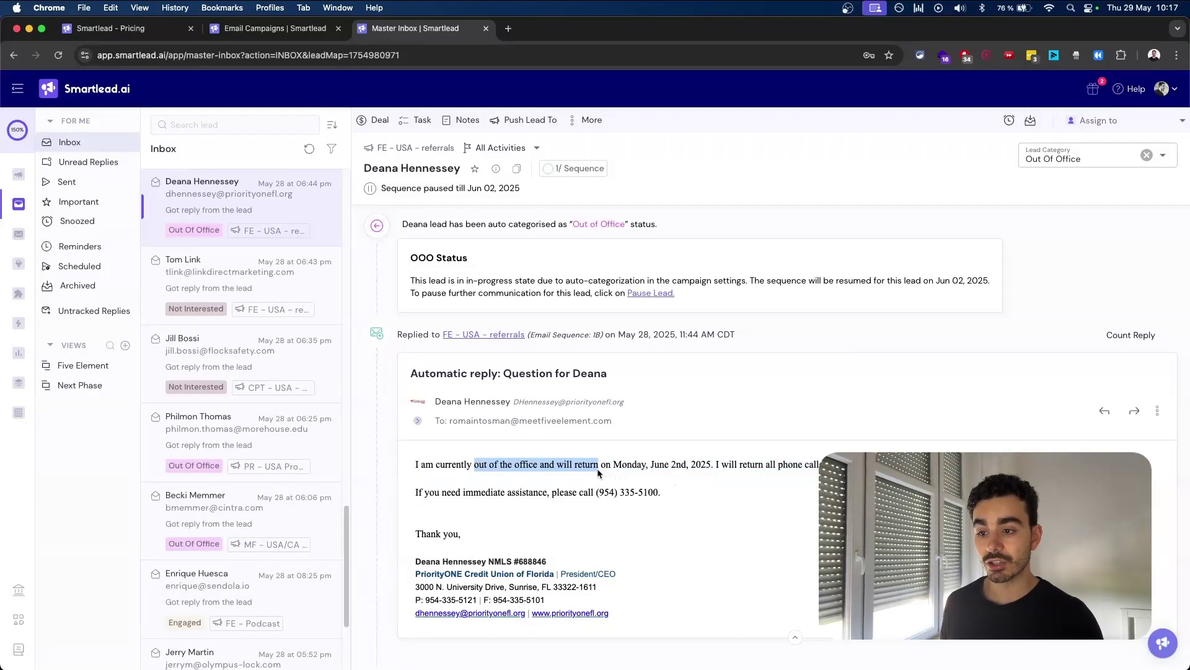
click(668, 468)
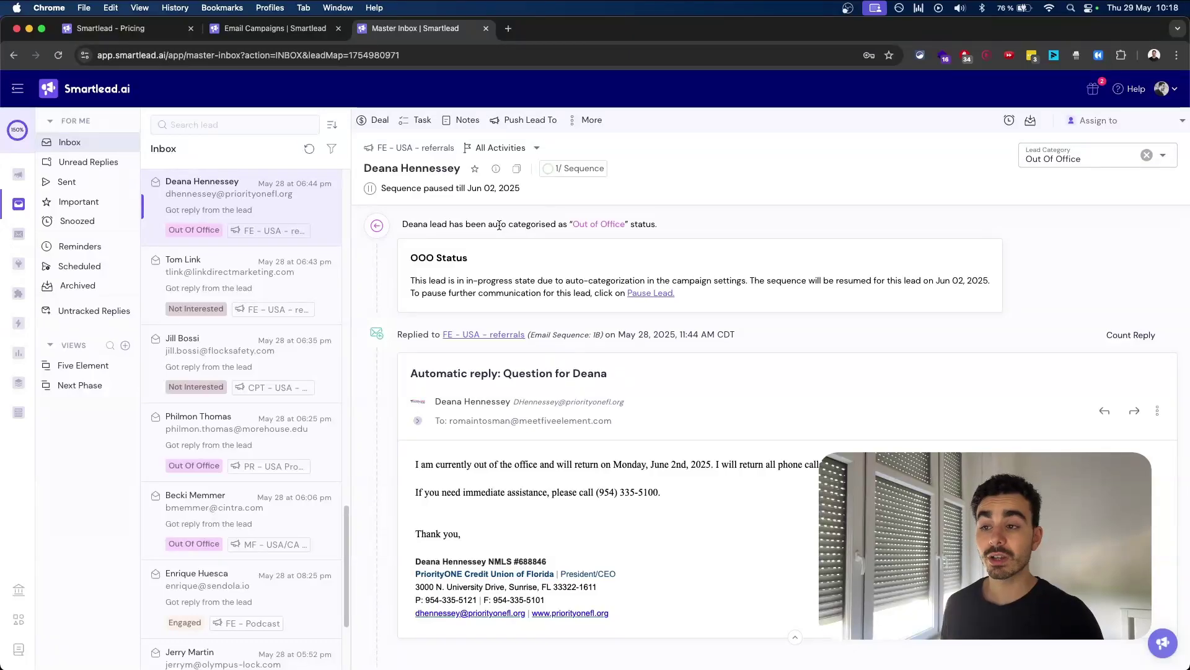
Check the lead's automatic categorisation note and the sequence resume date in the OOO status
drag(489, 224, 626, 227)
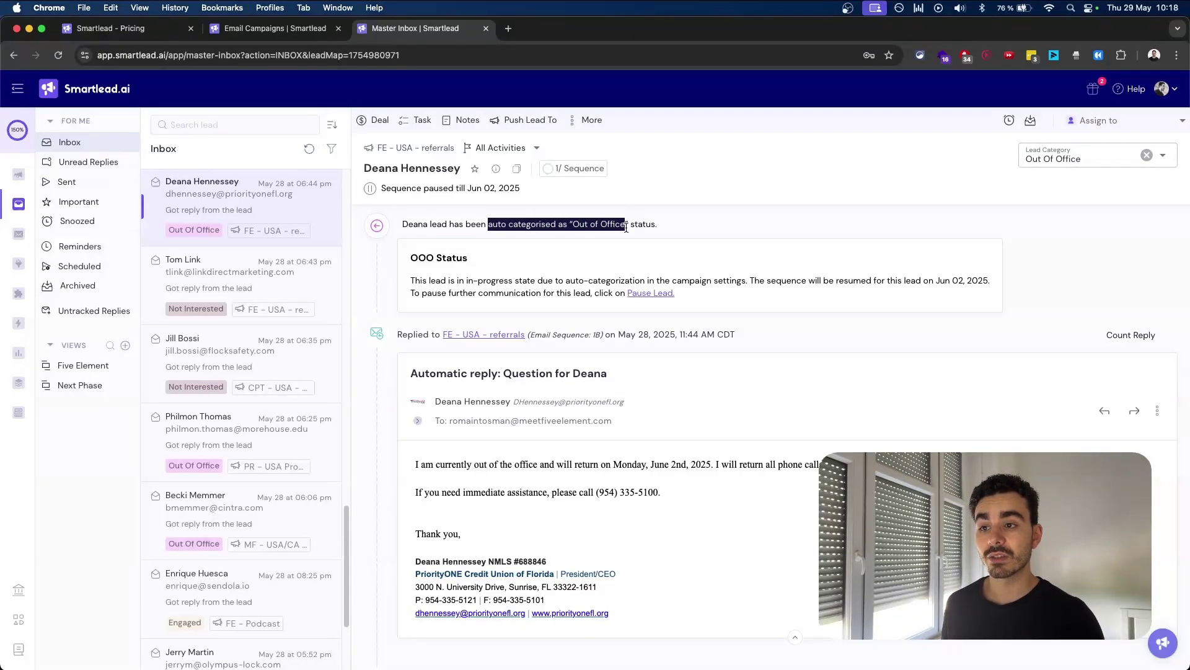
click(626, 228)
drag(753, 280, 899, 282)
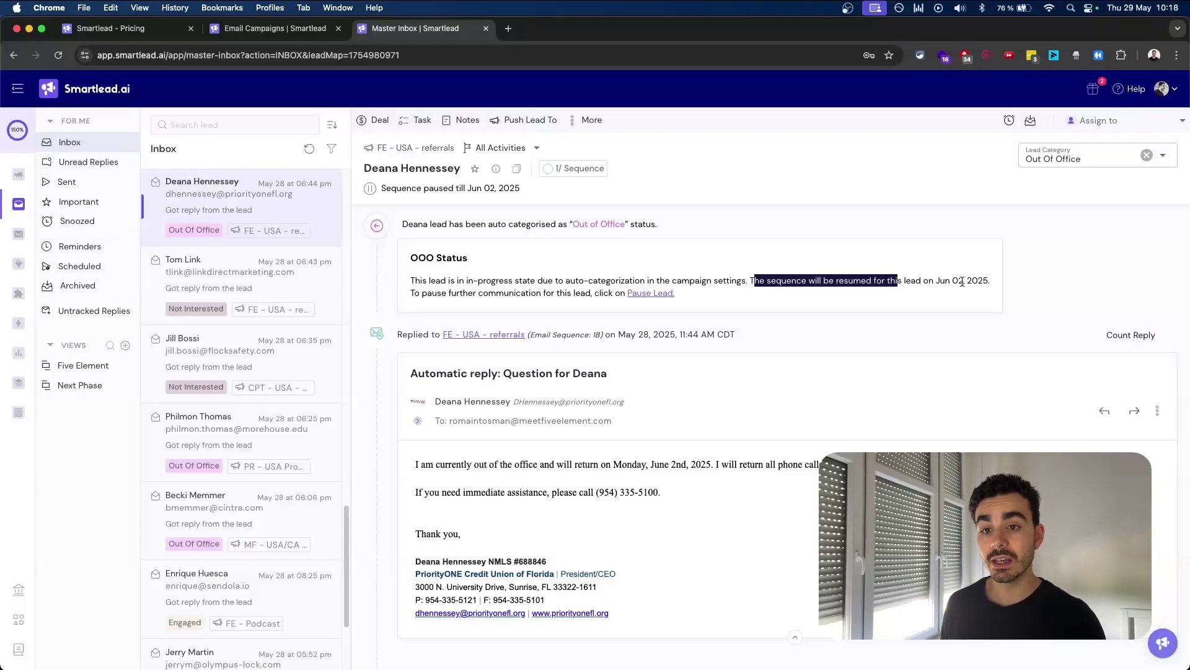
drag(982, 281, 918, 282)
click(918, 281)
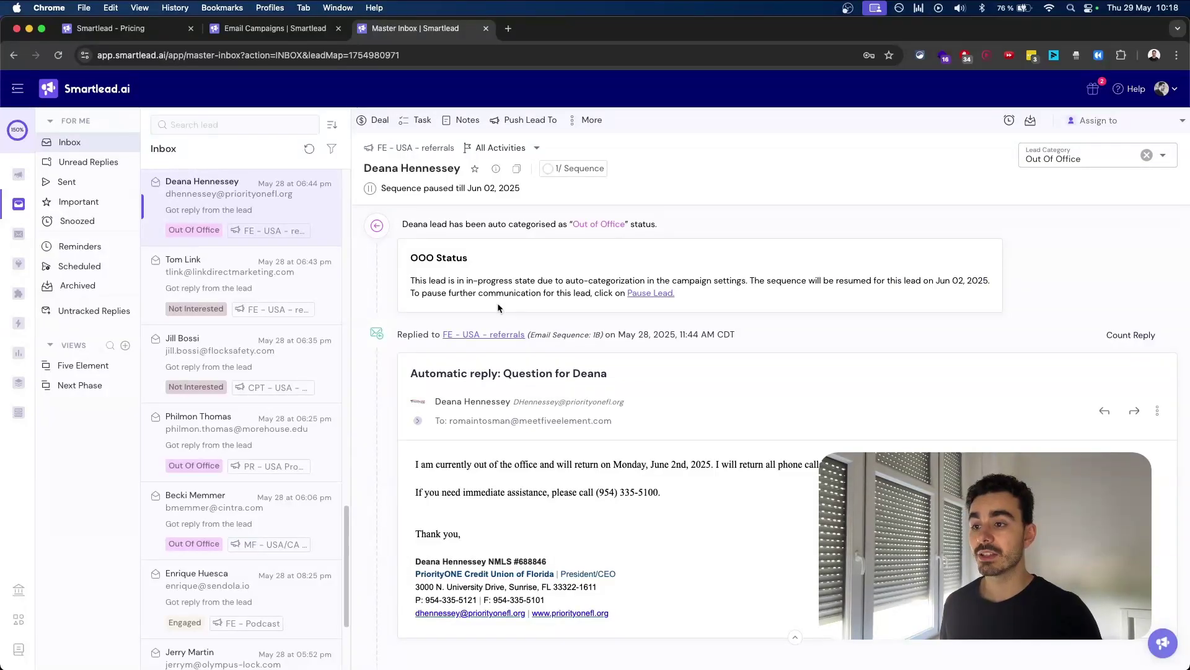
View the lead's deal value entry, dismiss it without saving, and check the additional lead actions
click(381, 121)
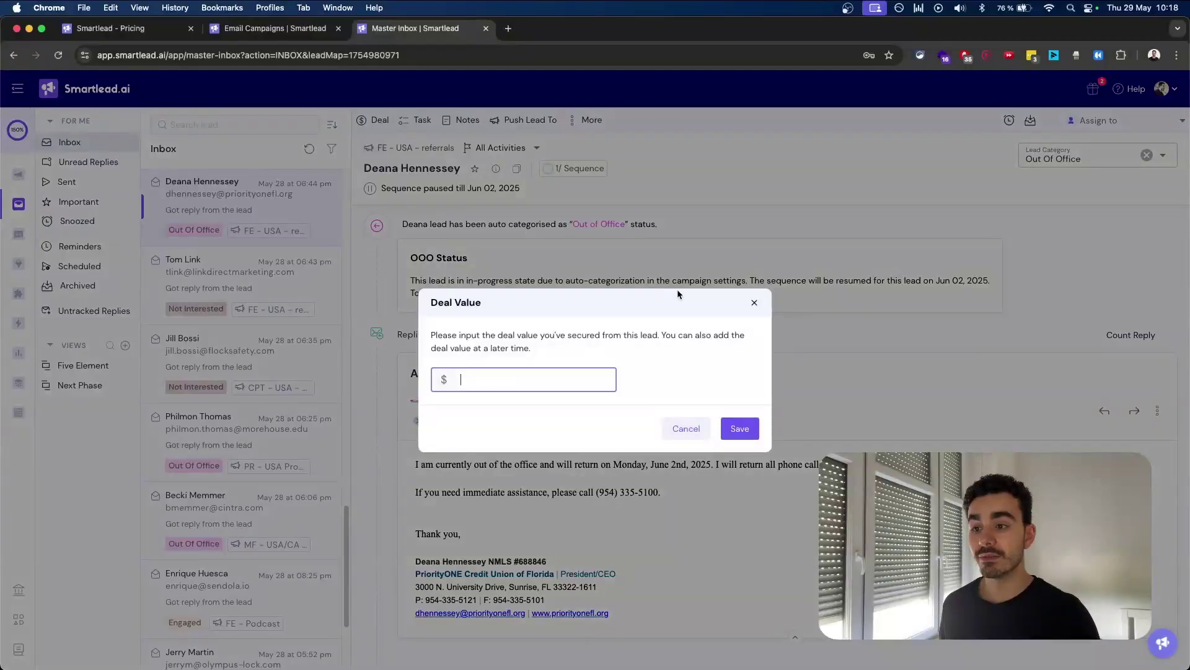
click(751, 300)
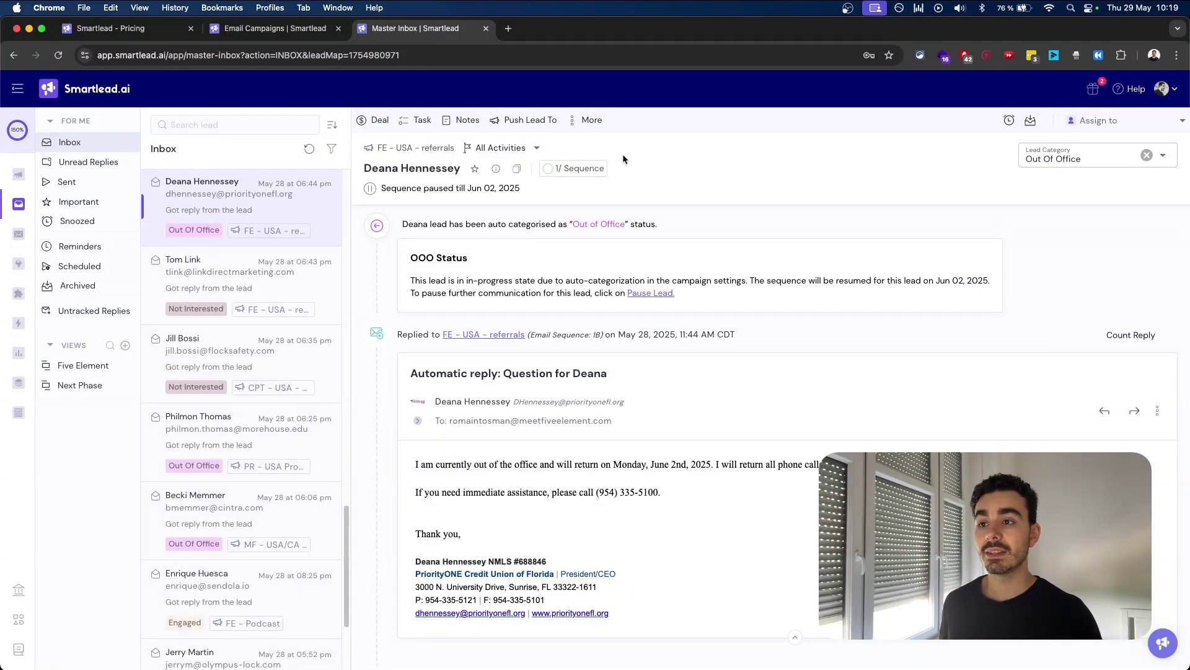
click(594, 123)
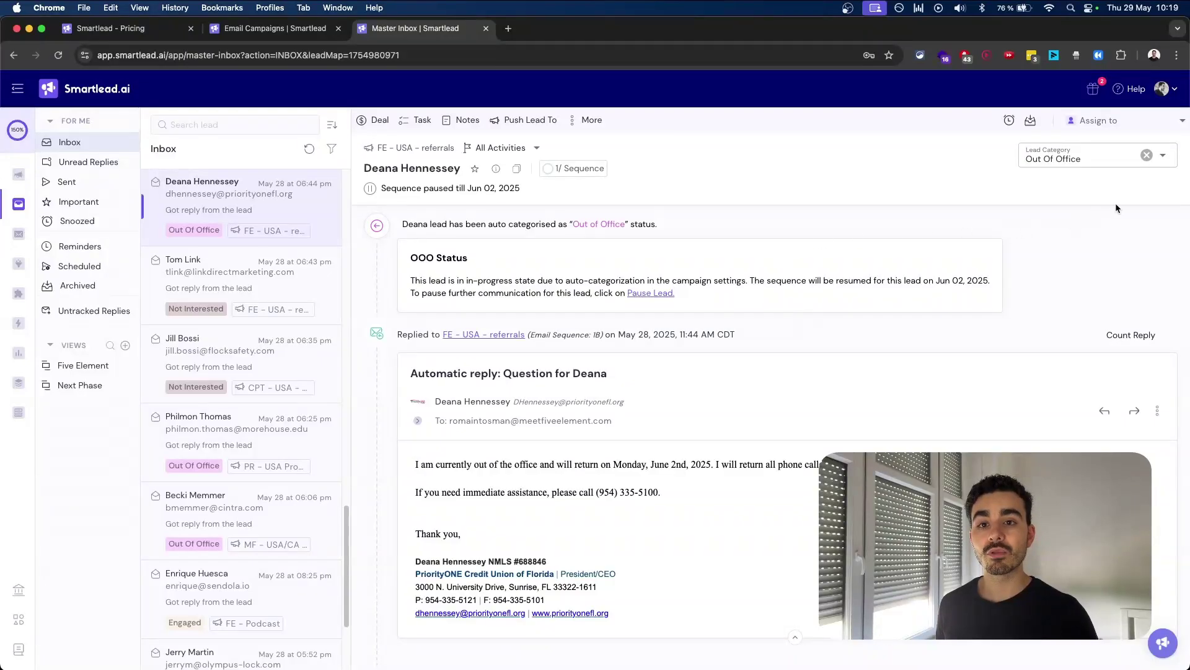
Review the available lead categories against the automatic categorisation note, keeping the lead's category as Out Of Office
click(1164, 156)
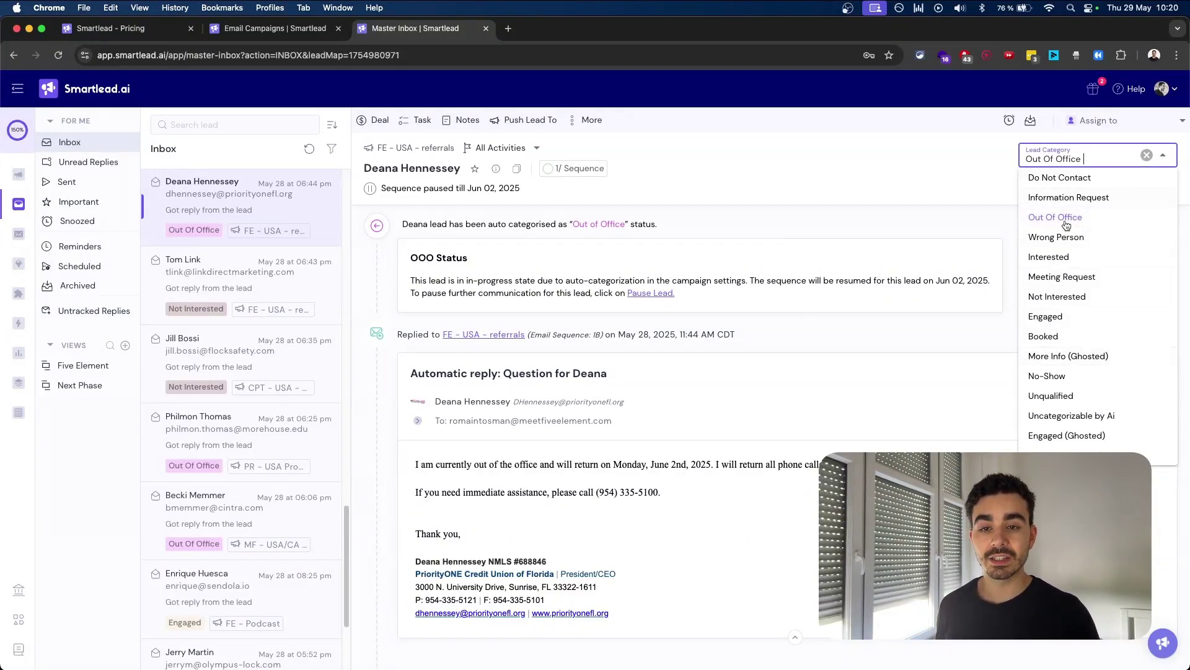
click(925, 326)
drag(657, 223, 519, 225)
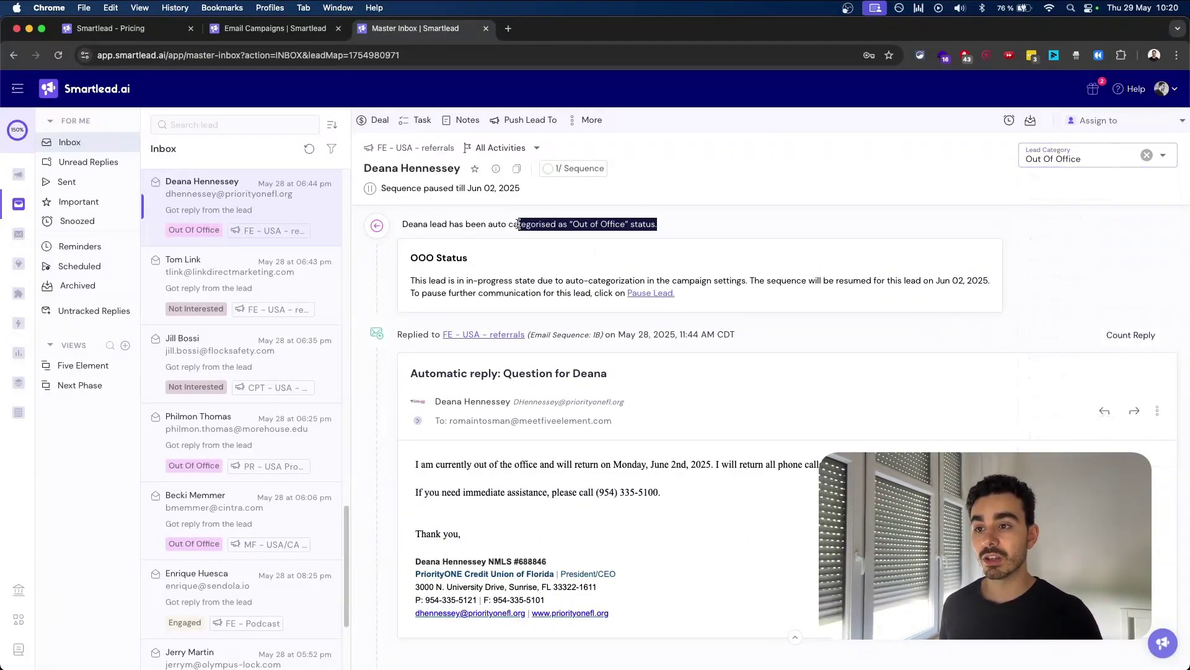
click(507, 224)
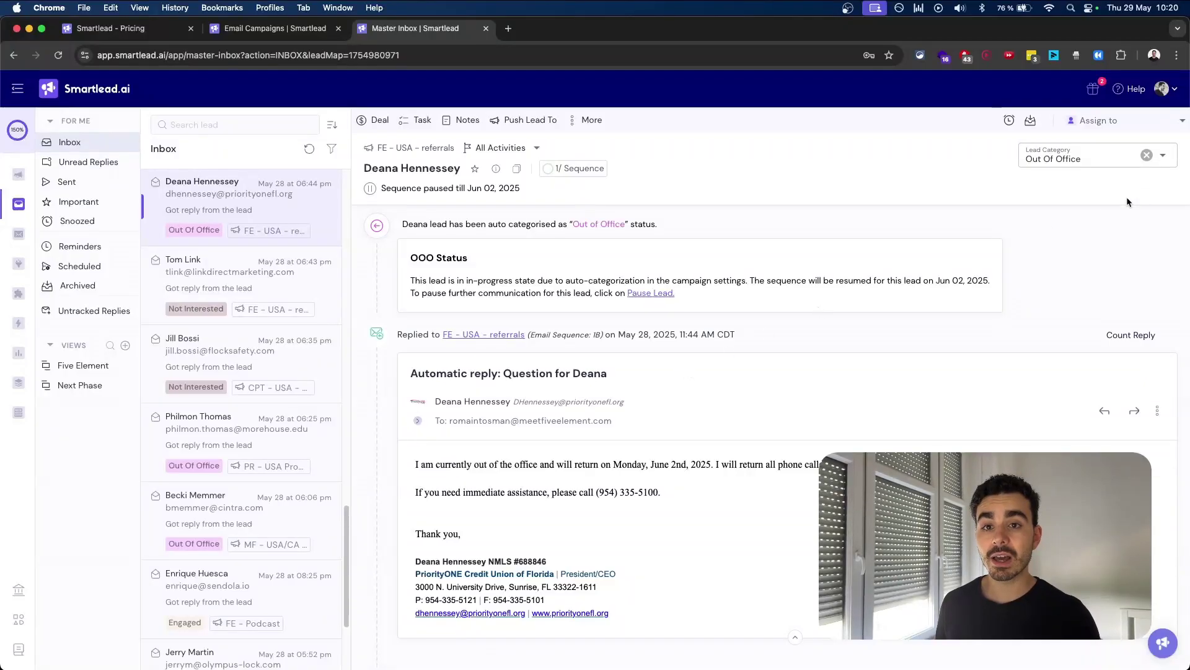
click(1162, 155)
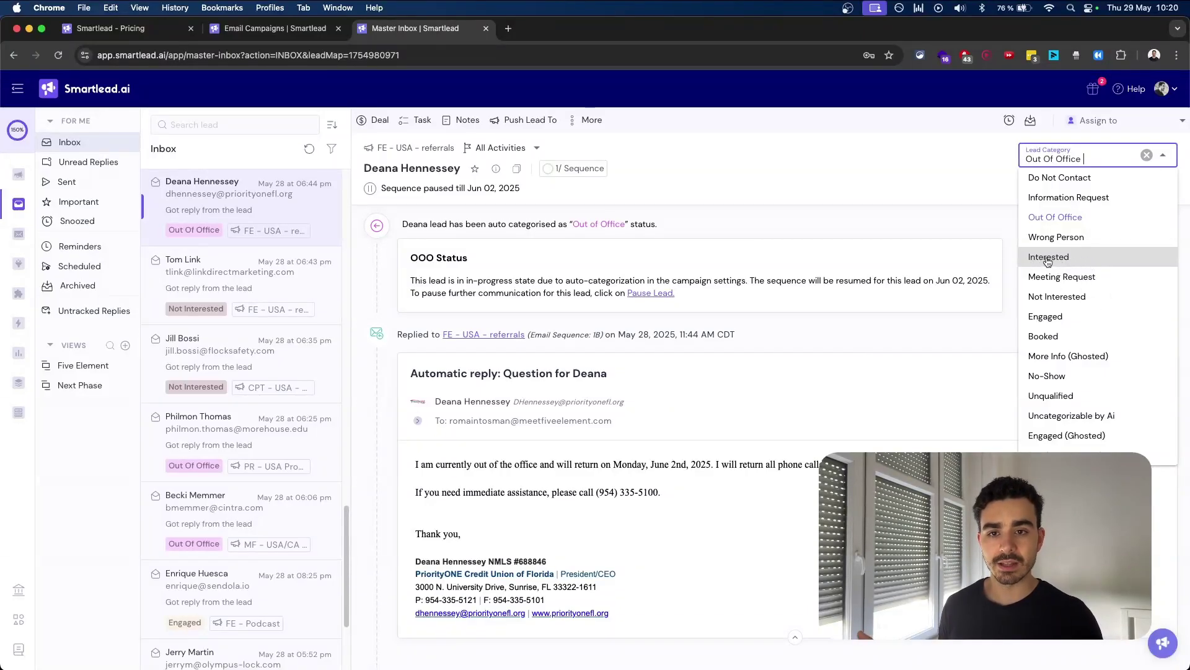
click(641, 315)
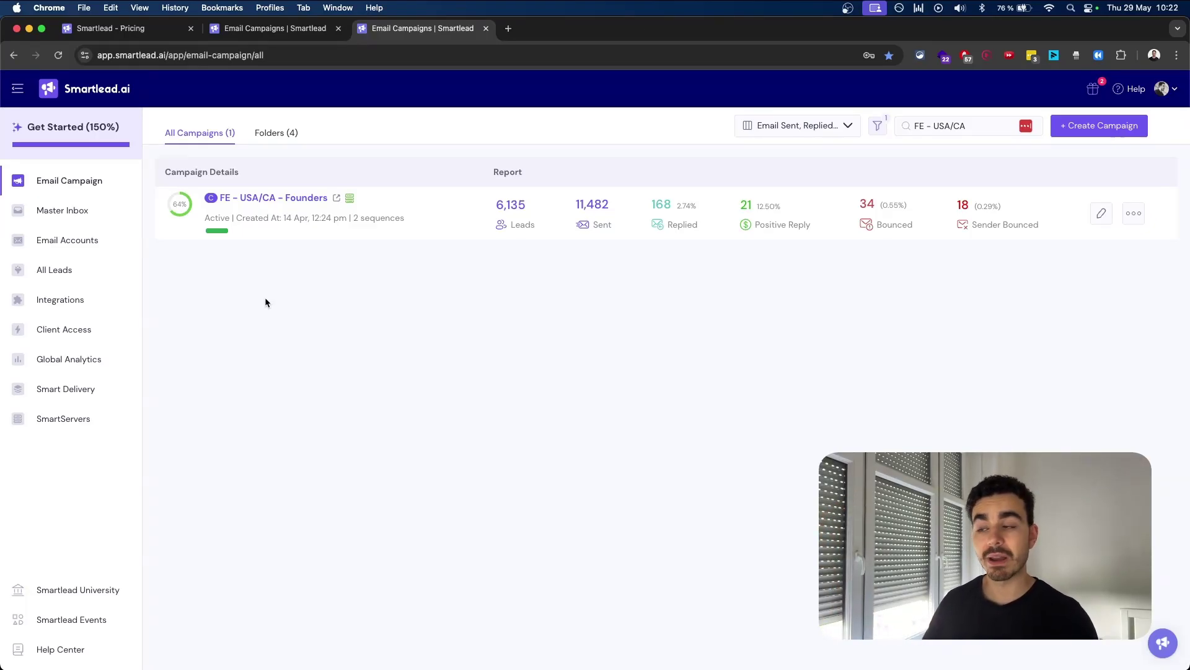
Open the integrations page
click(61, 300)
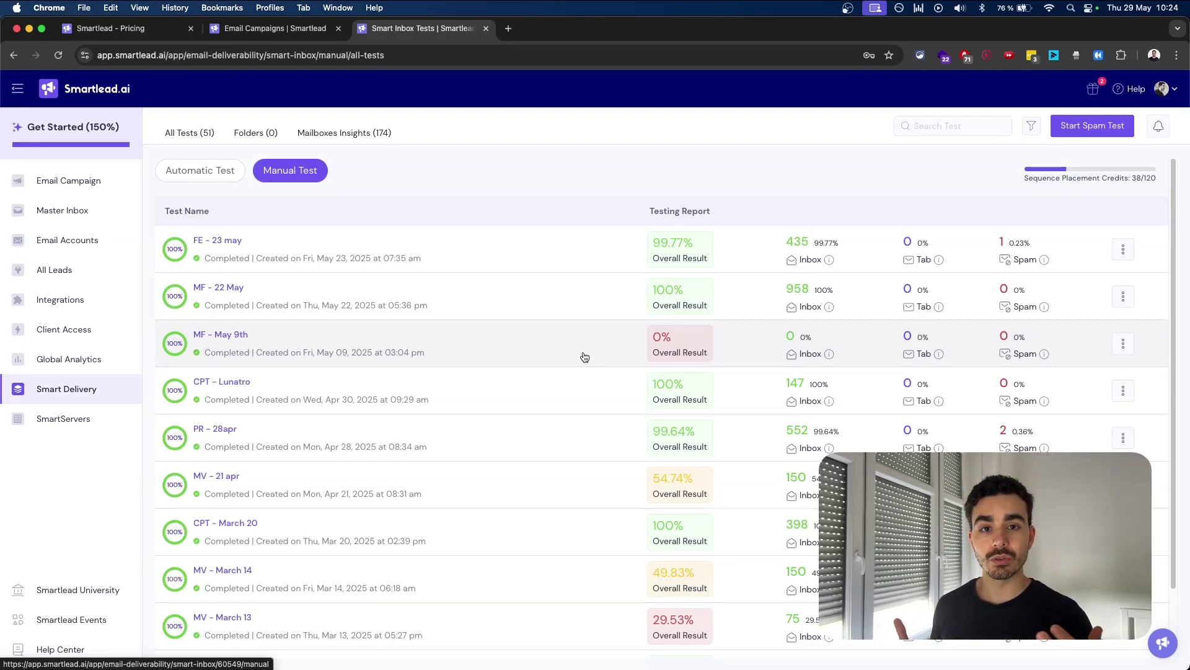
Switch to the pricing page and examine the SmartDelivery Growth plan's monthly price, campaign sequence tests and sender account allowance
key(super+1)
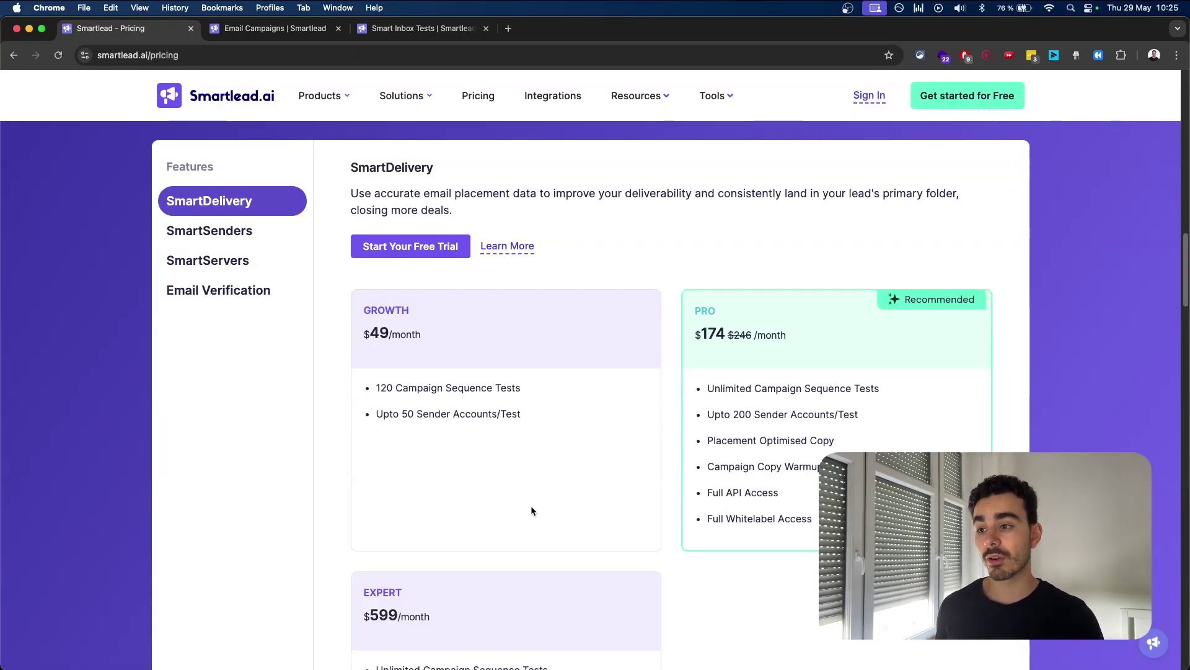
drag(370, 335, 414, 337)
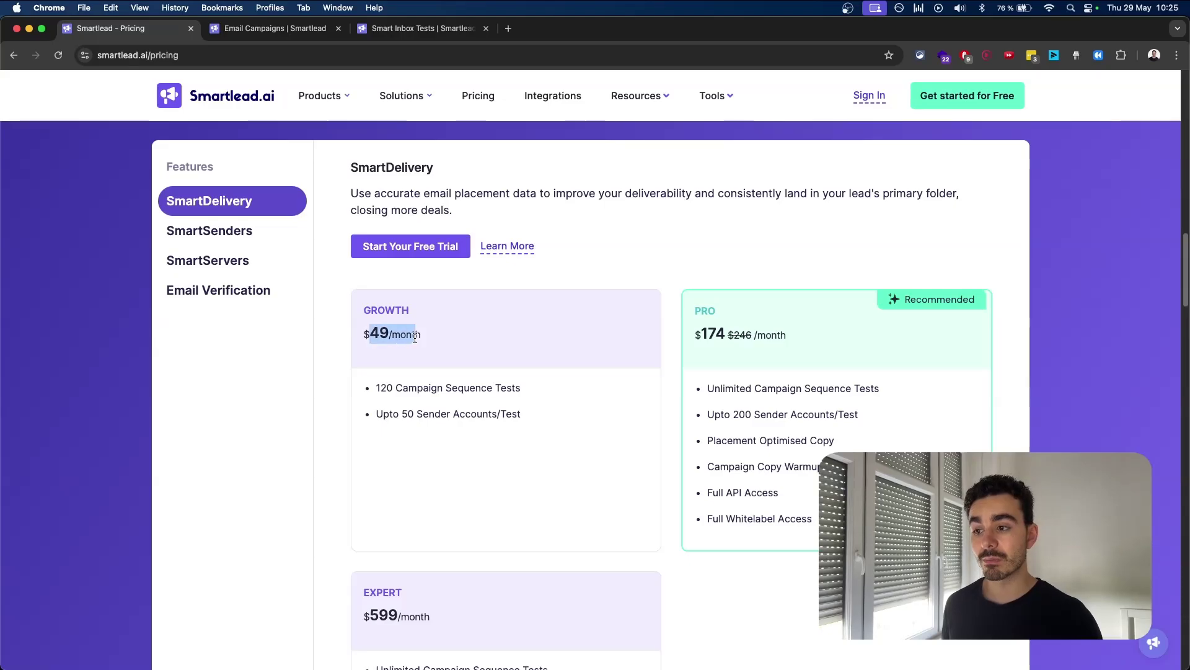
click(415, 338)
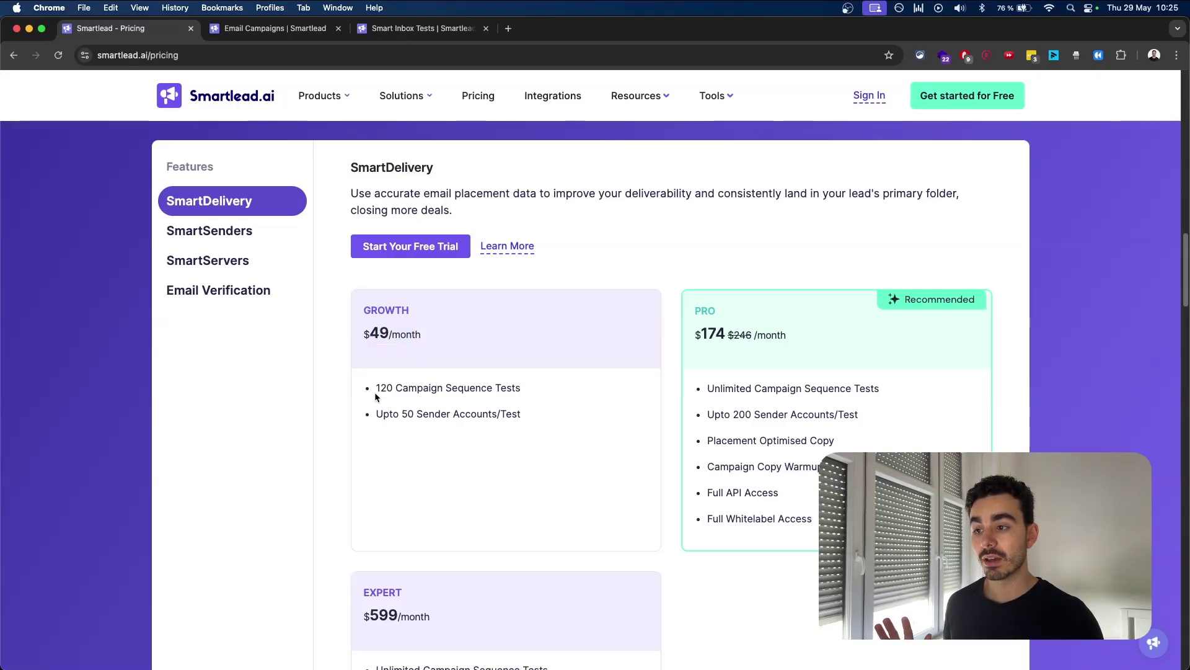
drag(376, 392, 514, 391)
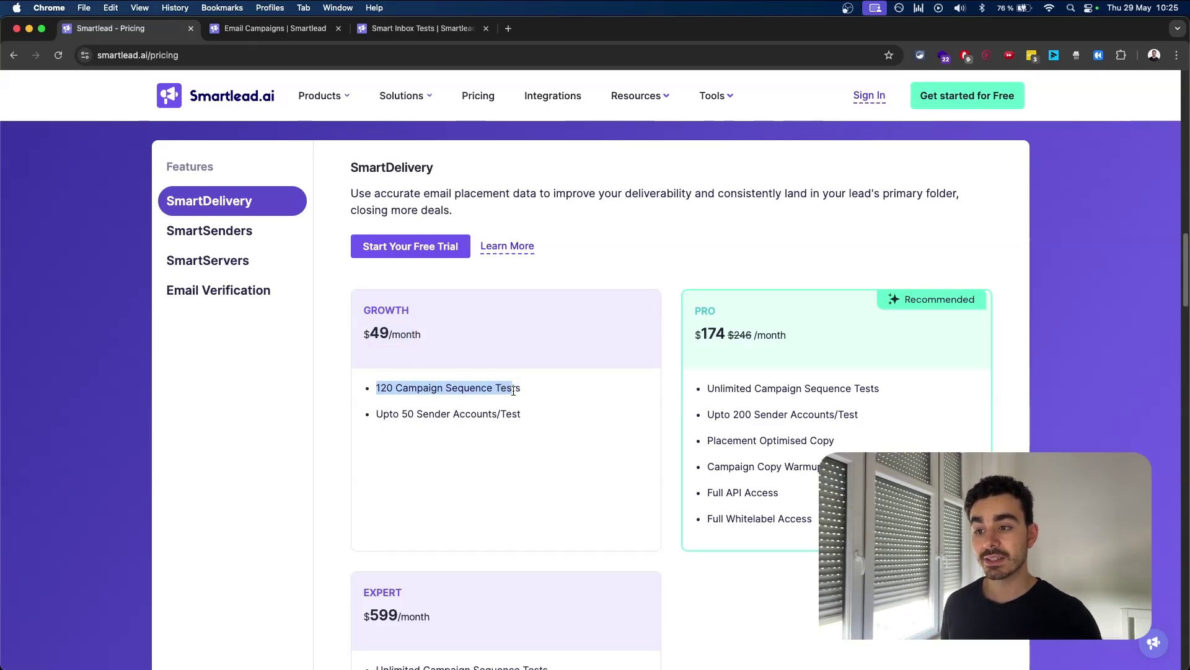
triple_click(513, 392)
click(561, 395)
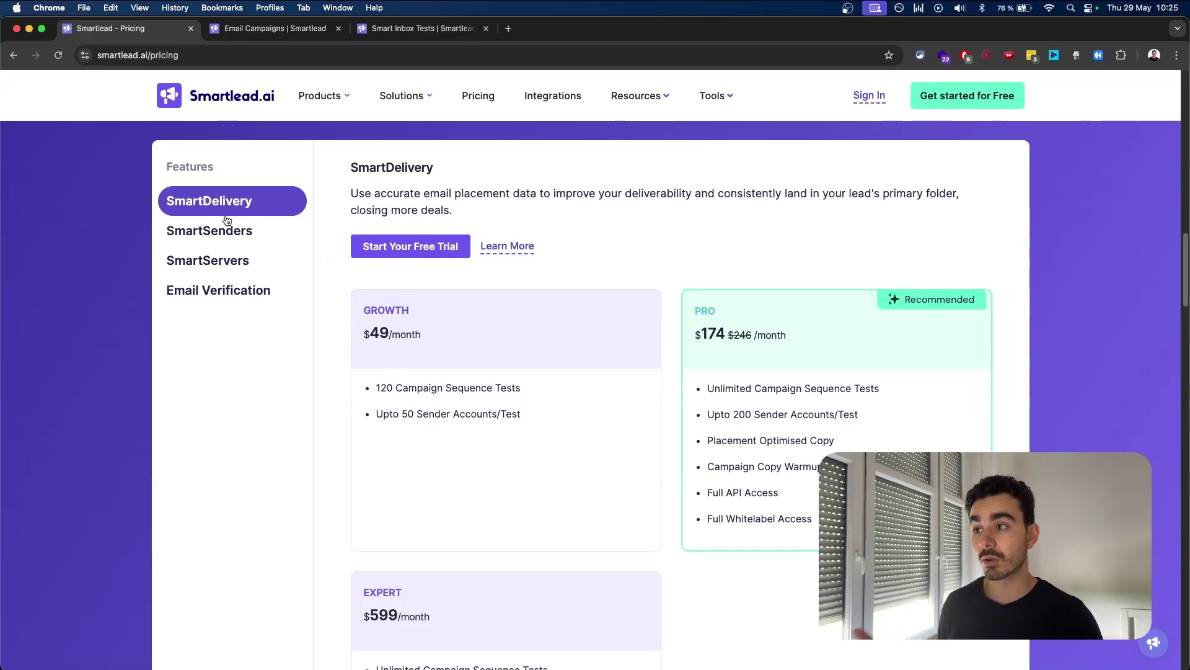
drag(511, 409, 363, 332)
click(364, 332)
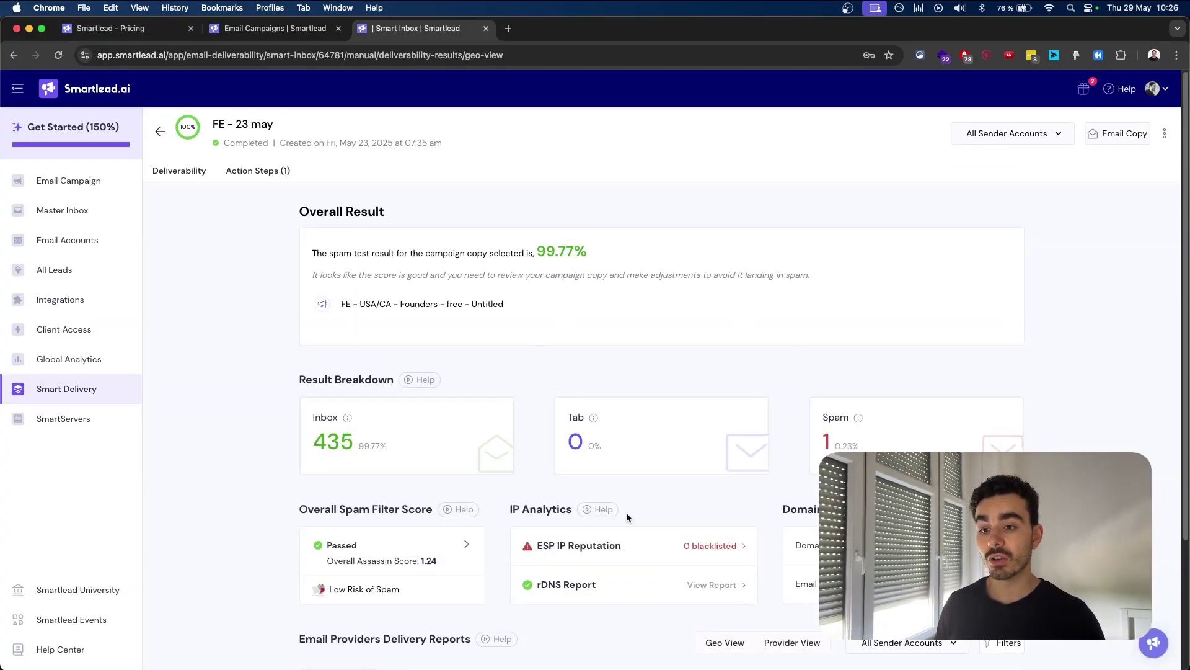
Examine the FE - 23 may spam test's result breakdown, IP and domain analytics, and return to the list of tests
scroll(605, 403, down, 3)
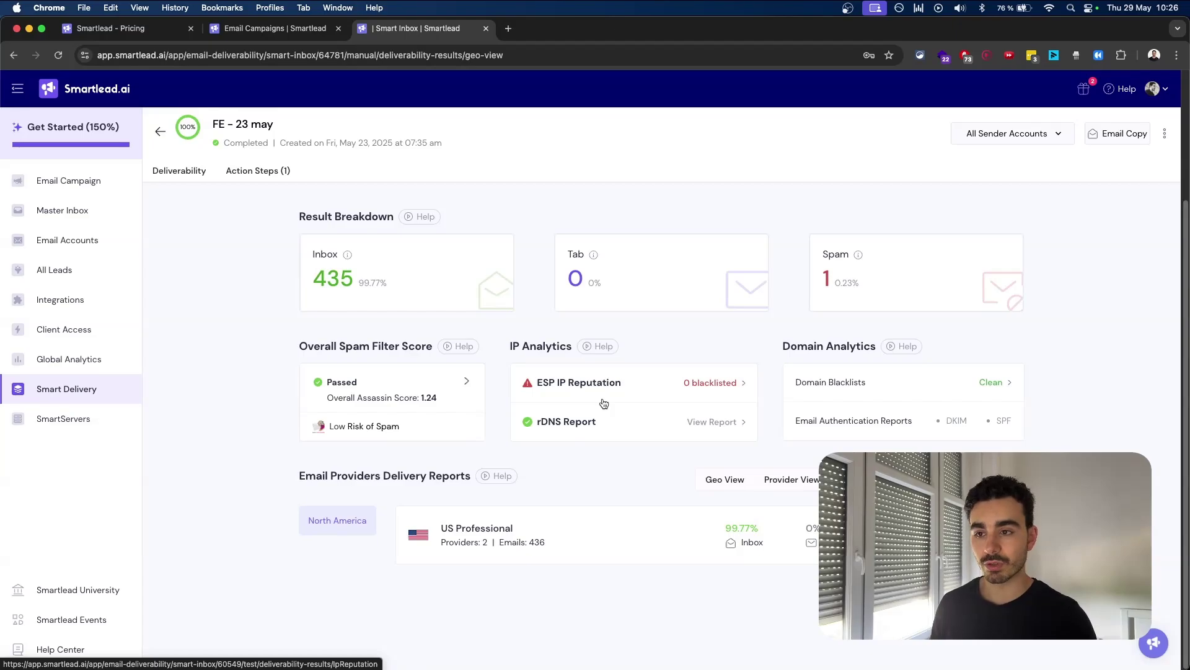
scroll(604, 403, up, 3)
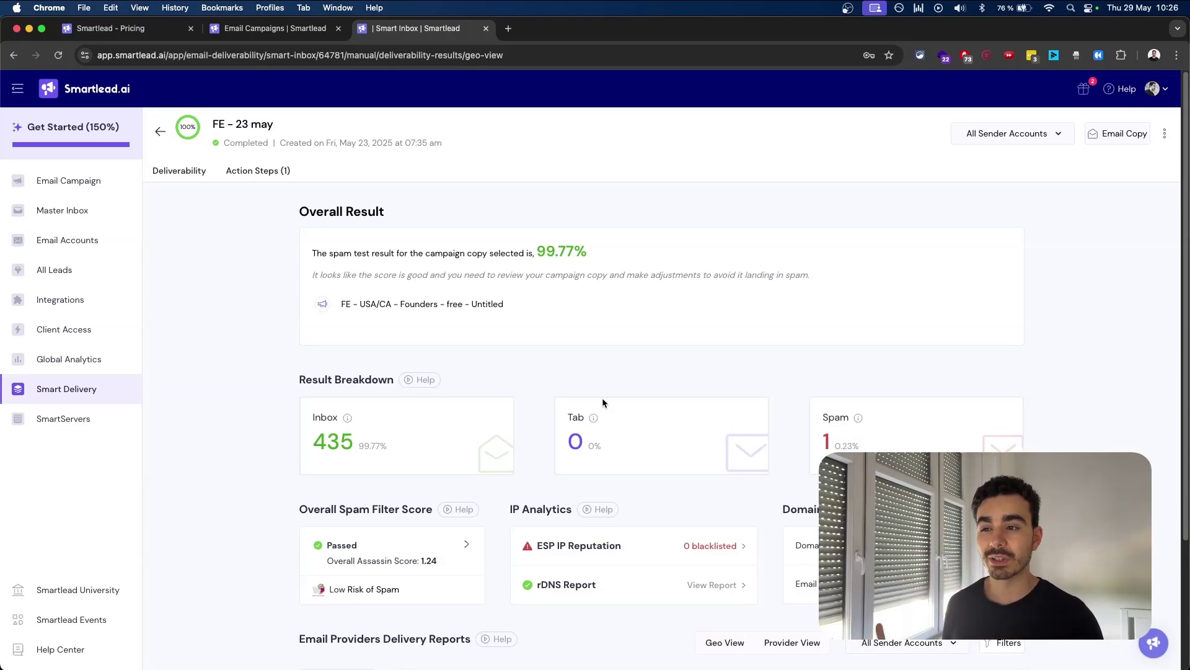
click(160, 130)
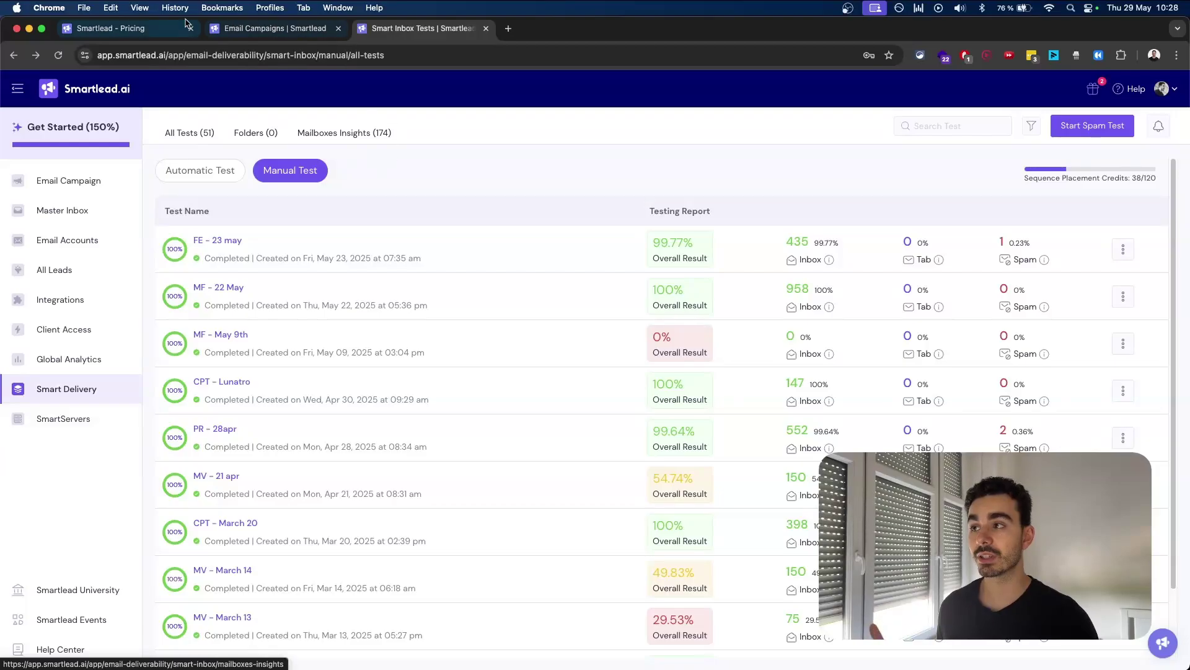
Return to the pricing page and view the SmartServers feature's pricing
click(118, 28)
click(234, 260)
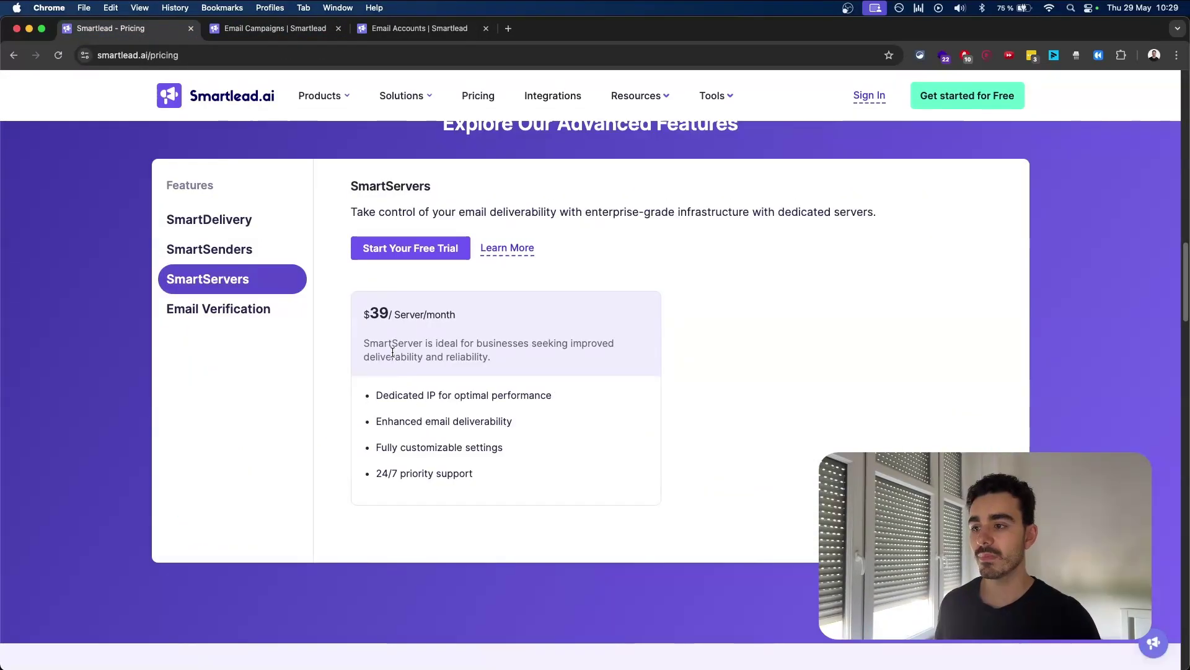